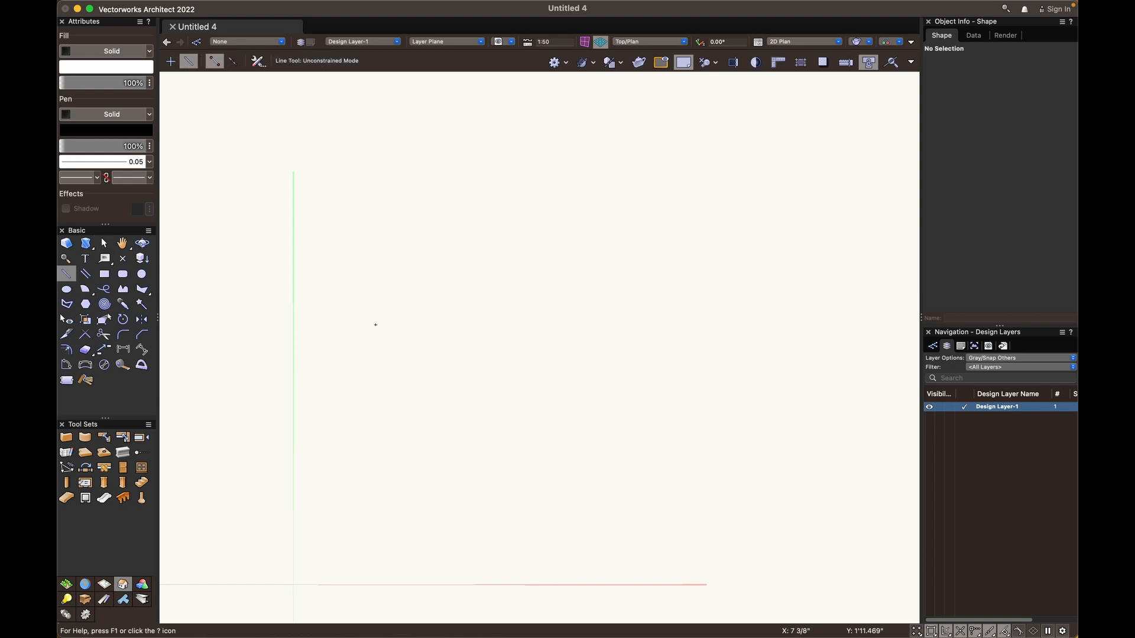
# Draw a horizontal line about 2'1.3" long in the upper half of the drawing and turn off its direction display.
pyautogui.click(376, 325)
pyautogui.click(656, 325)
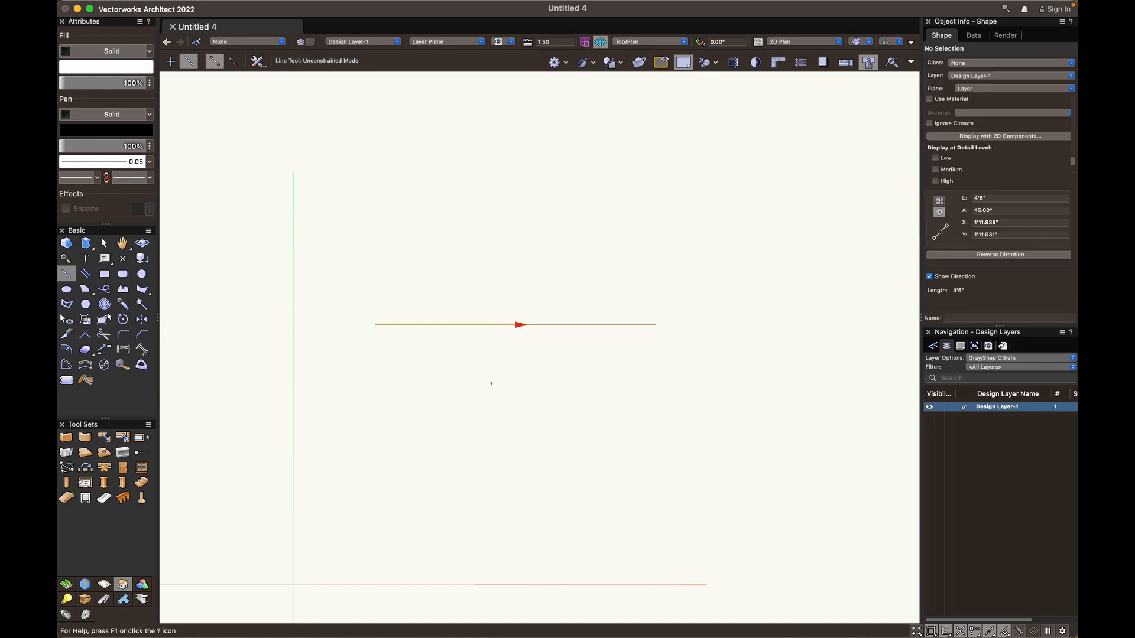
pyautogui.scroll(2, 500, 352)
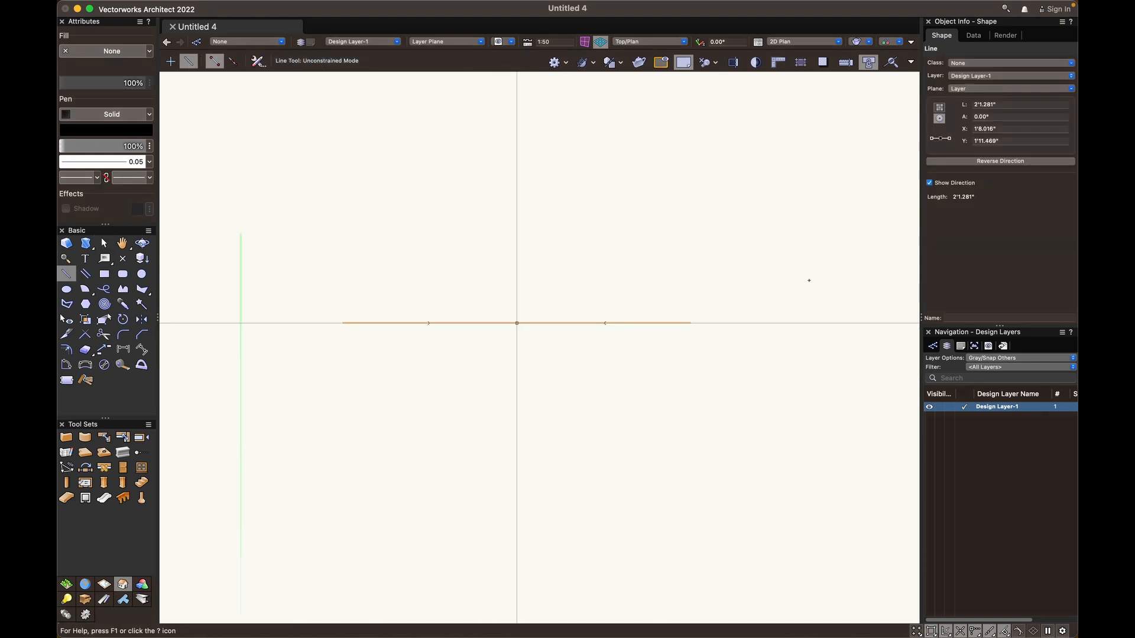
pyautogui.click(928, 183)
pyautogui.scroll(1, 632, 389)
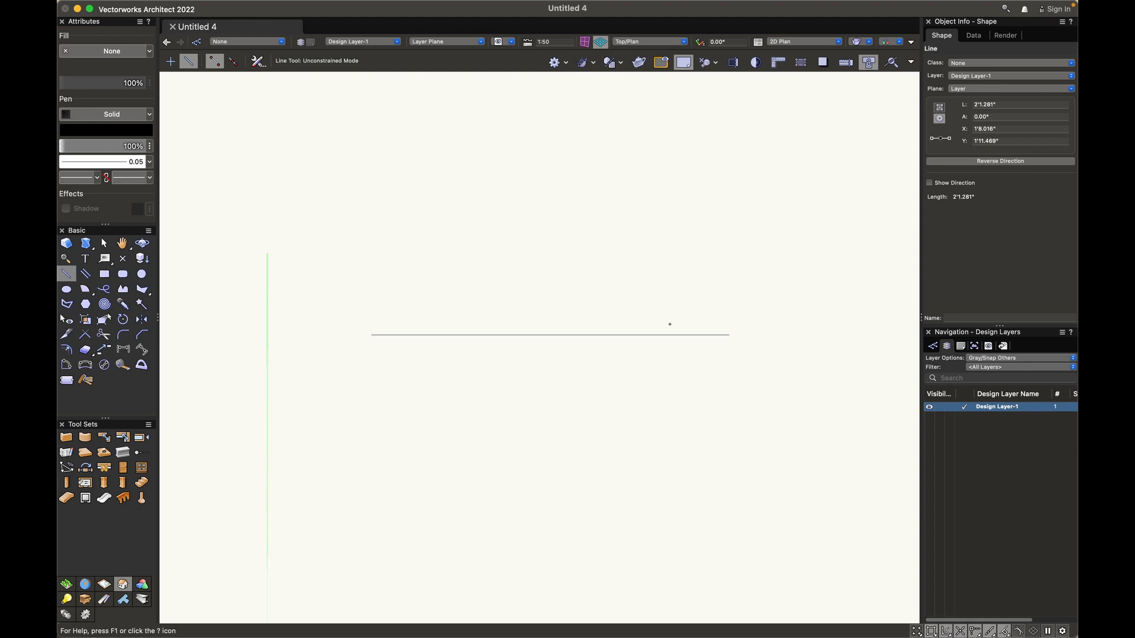
# Assign the horizontal line to the NonPlot class and make the NonPlot class visible.
pyautogui.press('x')
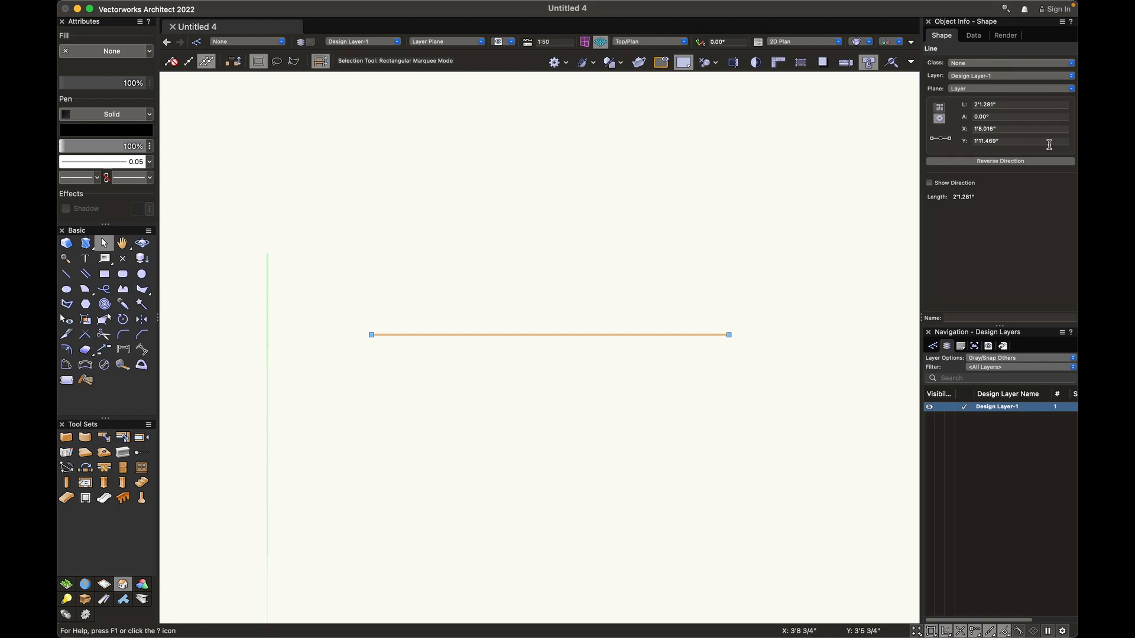
pyautogui.click(1044, 64)
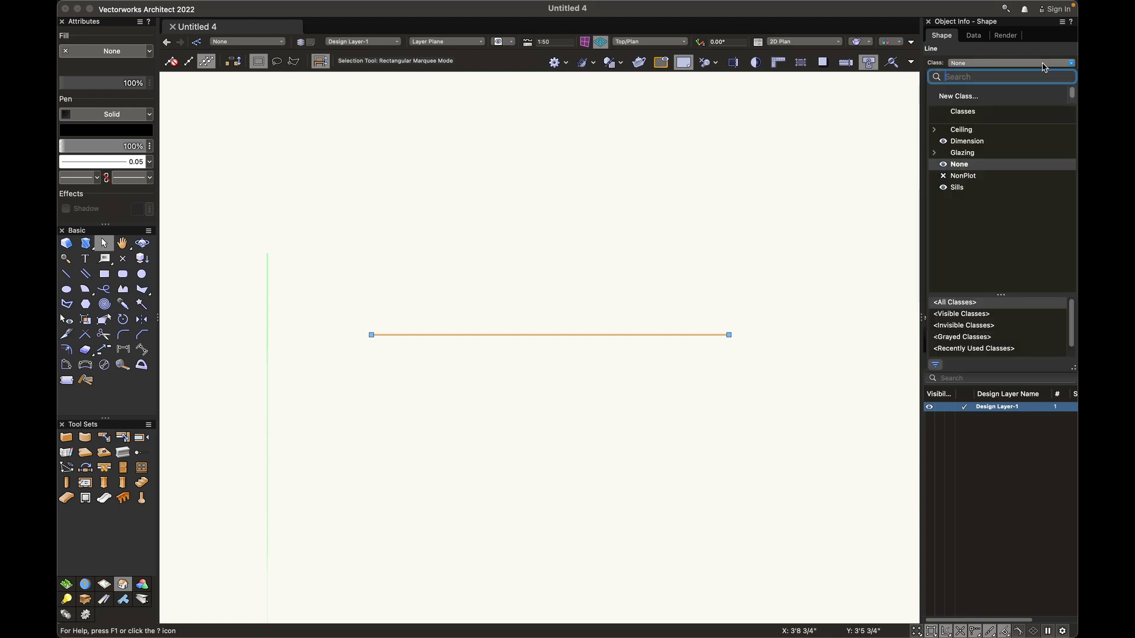
pyautogui.click(989, 181)
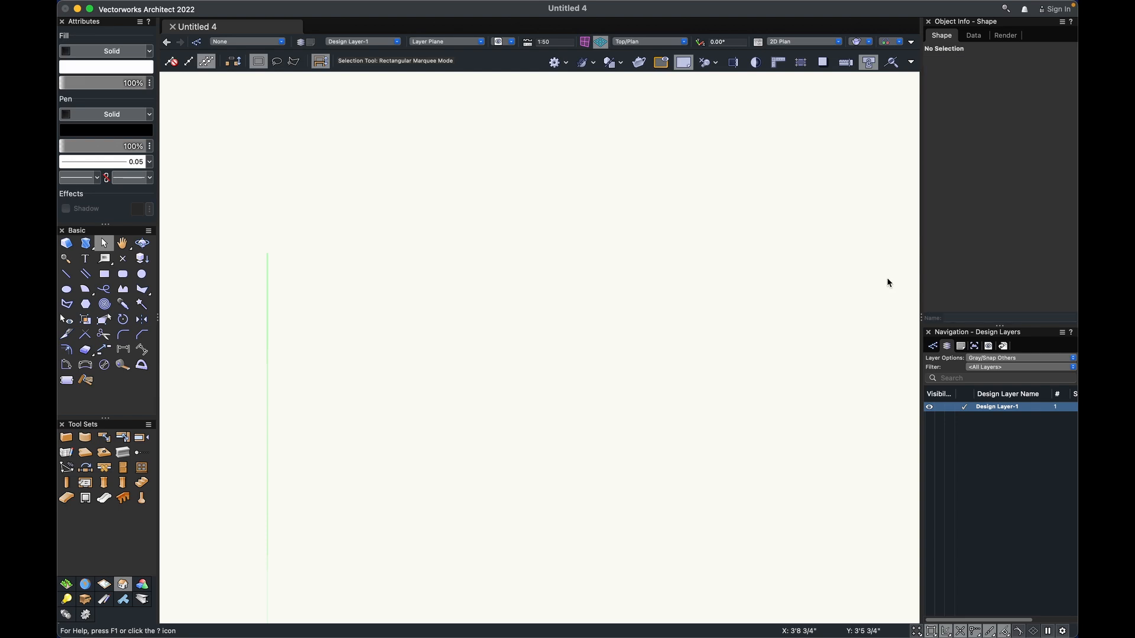
pyautogui.click(933, 346)
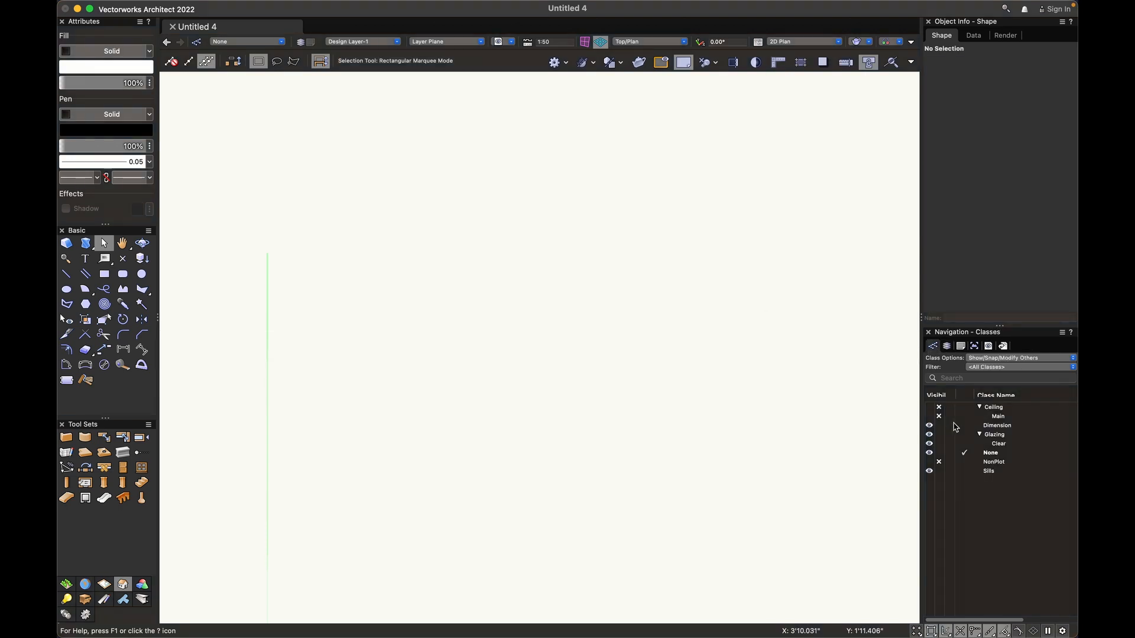
pyautogui.click(930, 463)
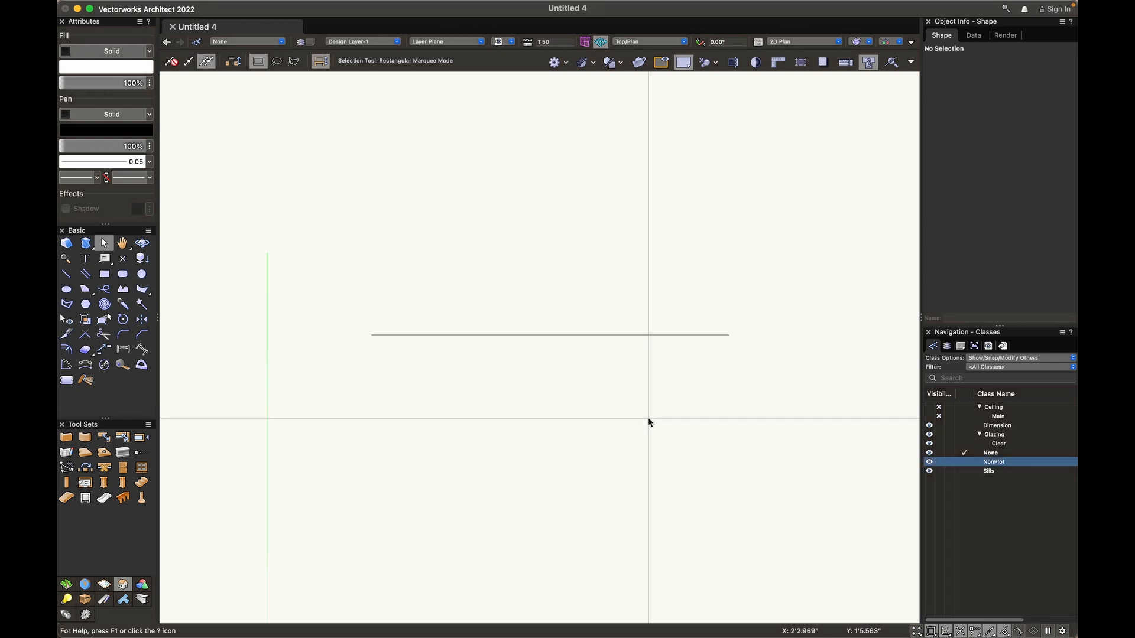
# Set the horizontal line's length to 3', then extend that length by 9".
pyautogui.click(603, 335)
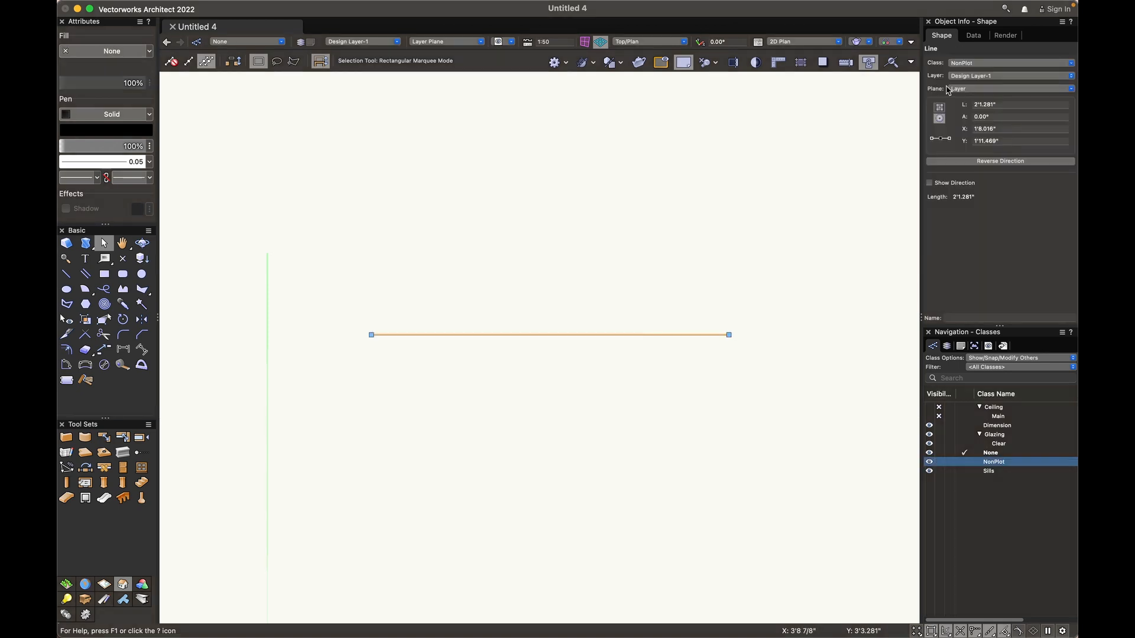
pyautogui.click(976, 77)
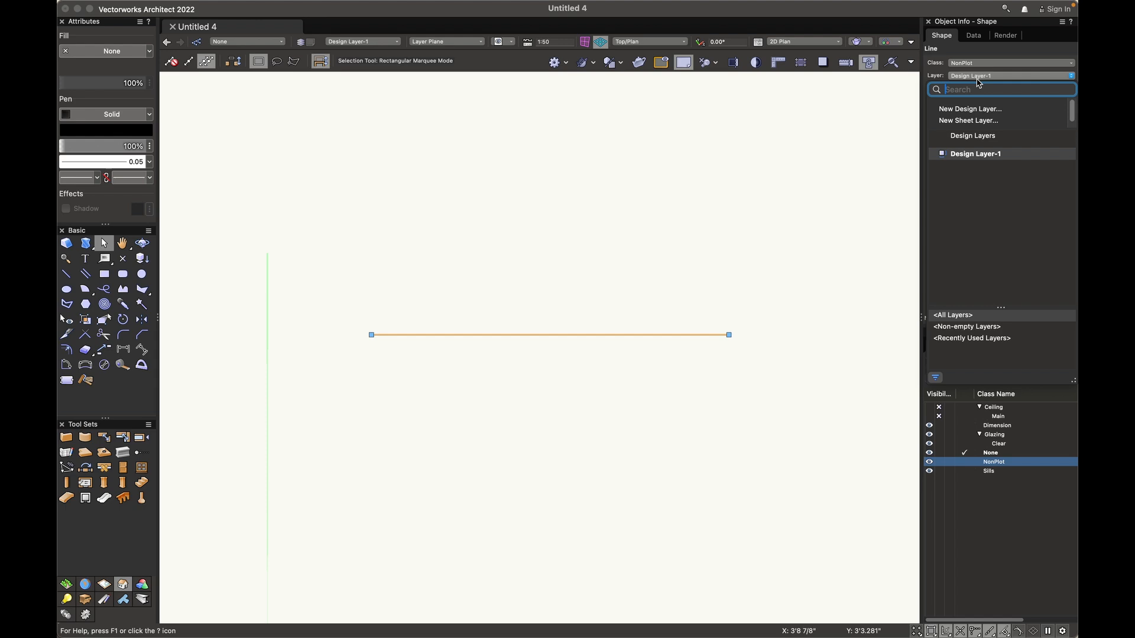
pyautogui.click(825, 351)
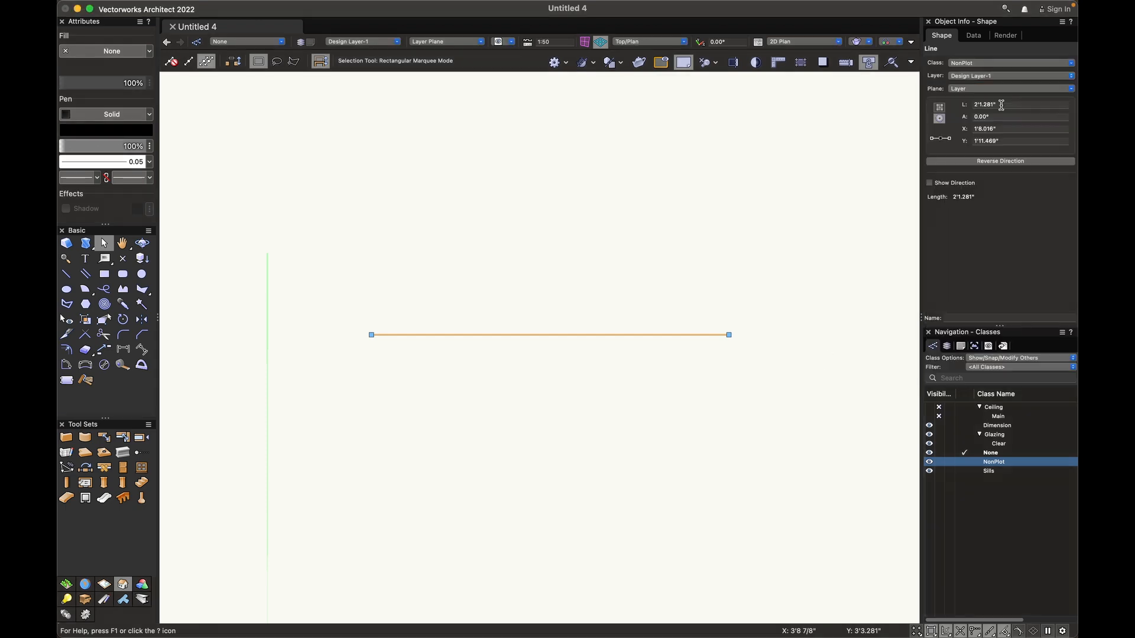
pyautogui.moveTo(1002, 106); pyautogui.dragTo(951, 107)
pyautogui.write("3'")
pyautogui.press('Return')
pyautogui.click(1012, 105)
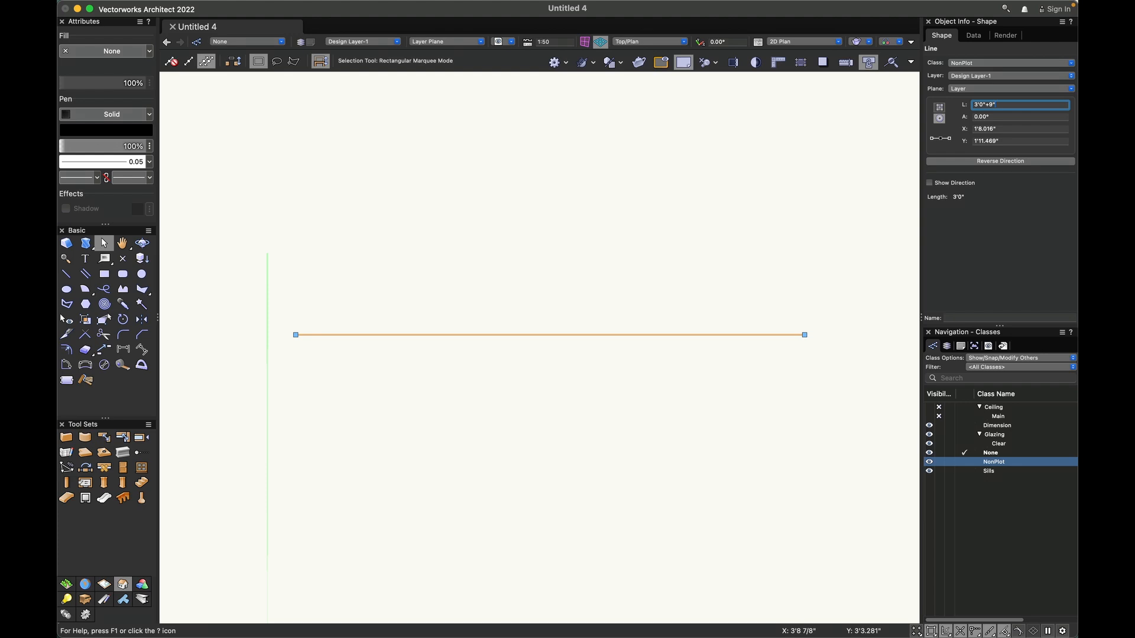
pyautogui.press('Return')
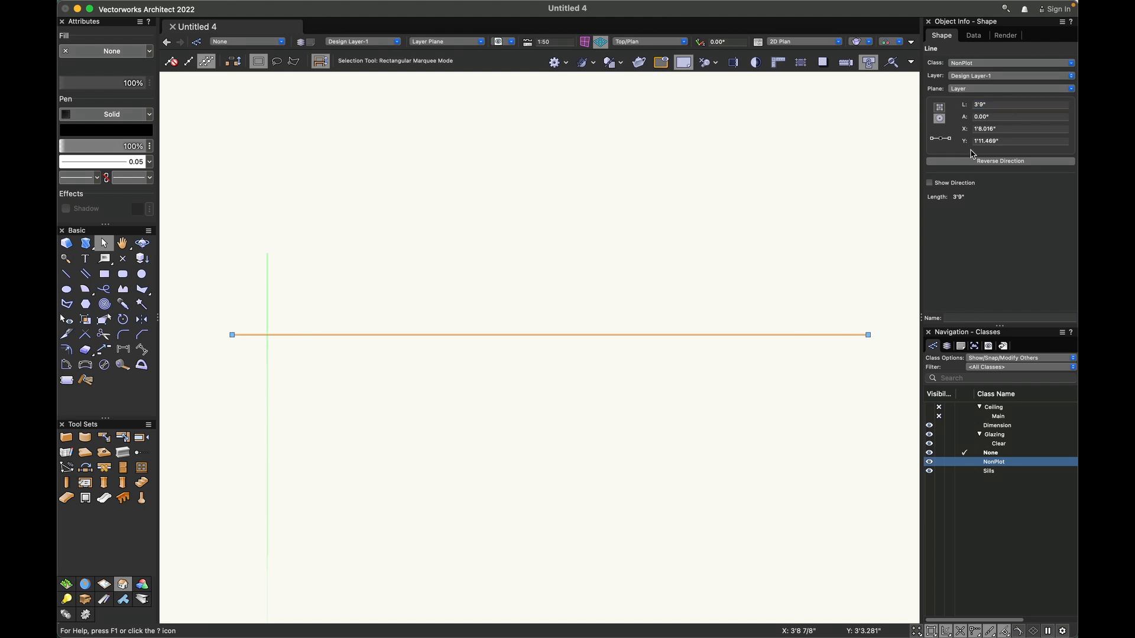
# Set the line's angle to 35°.
pyautogui.click(996, 117)
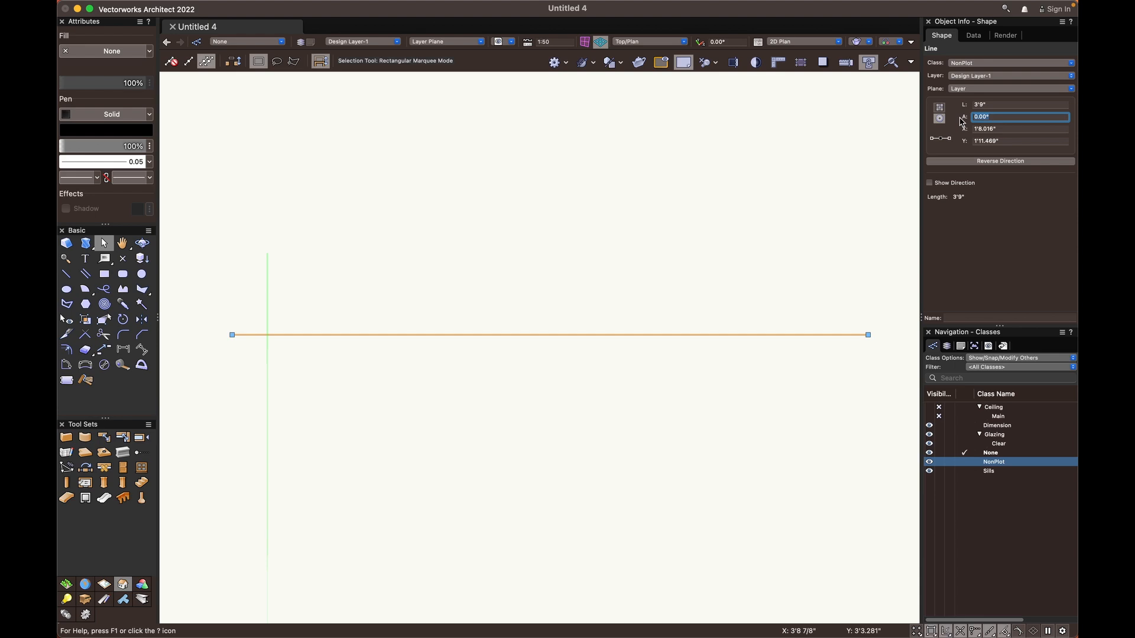
pyautogui.write('35')
pyautogui.press('Return')
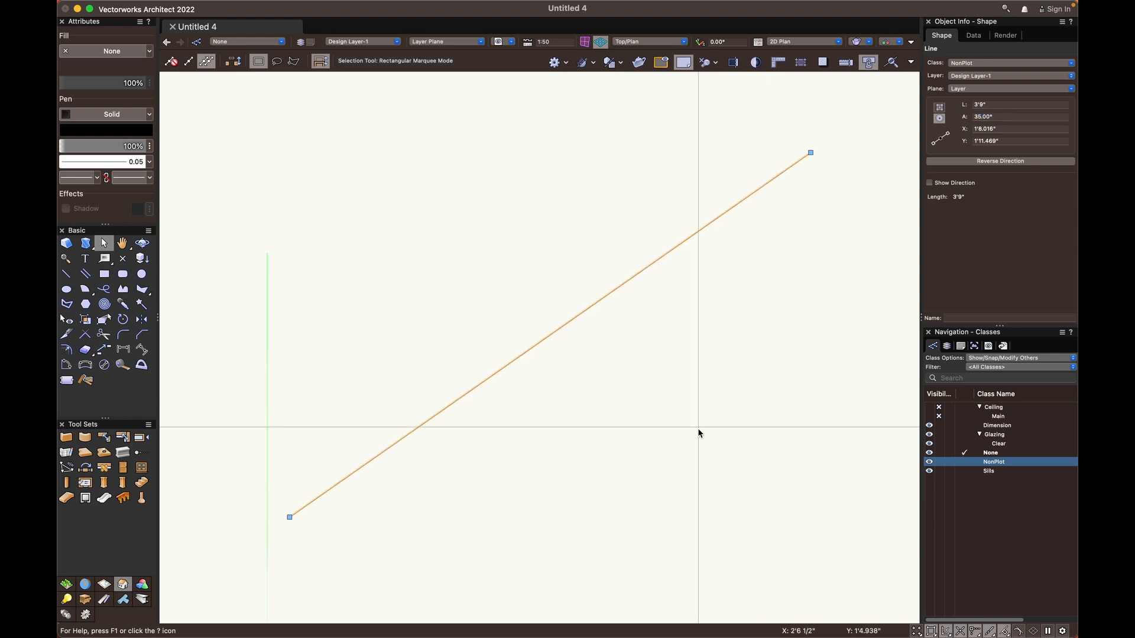
# Move the line's midpoint to the origin by setting its X and Y coordinates to 0.
pyautogui.press('h')
pyautogui.moveTo(675, 392); pyautogui.dragTo(683, 388)
pyautogui.press('x')
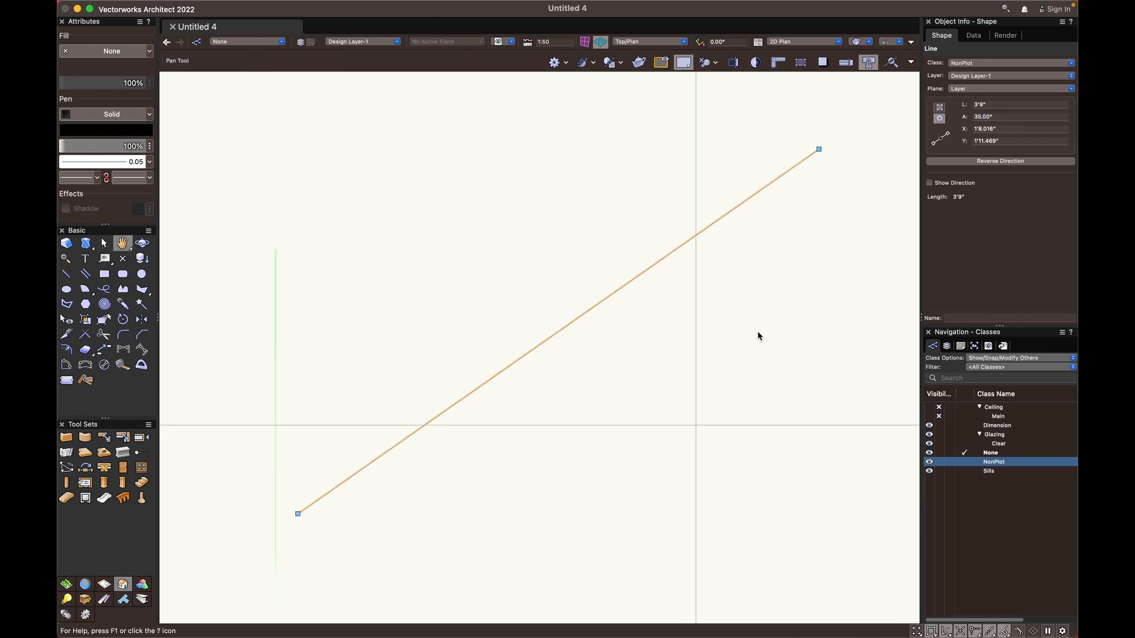
pyautogui.doubleClick(999, 129)
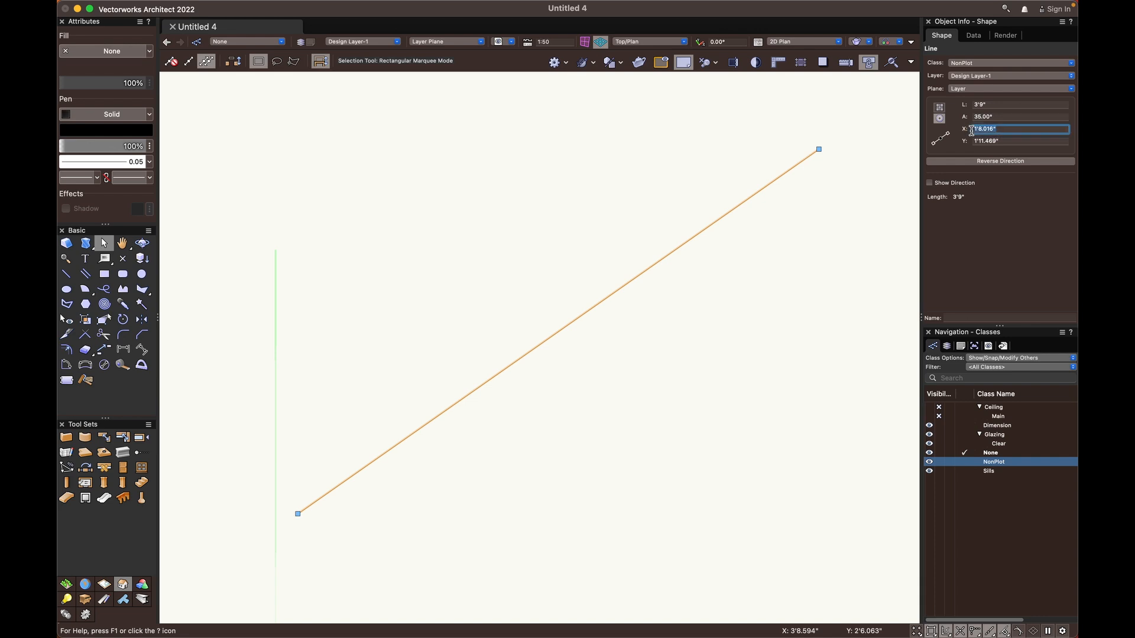
pyautogui.write('0')
pyautogui.press('Tab')
pyautogui.write('0')
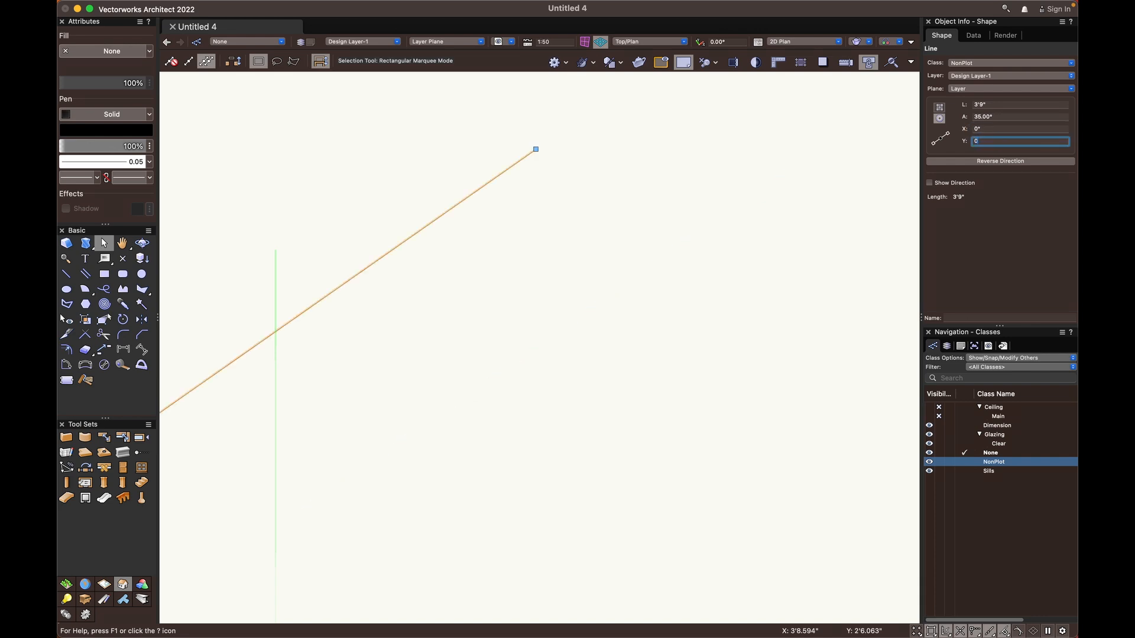
pyautogui.press('Return')
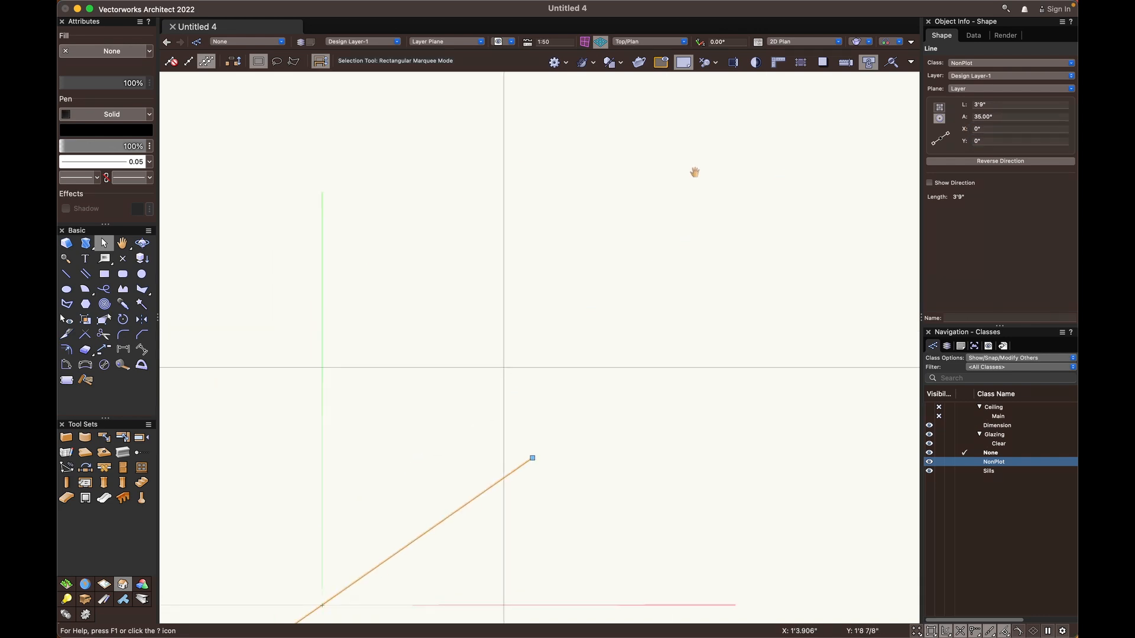
# Show the line's direction and add the filled 0.125" x 0.000" 15° 0.05 mm arrowhead to its start.
pyautogui.press('space')
pyautogui.moveTo(461, 517); pyautogui.dragTo(731, 195)
pyautogui.scroll(1, 682, 327)
pyautogui.scroll(2, 668, 376)
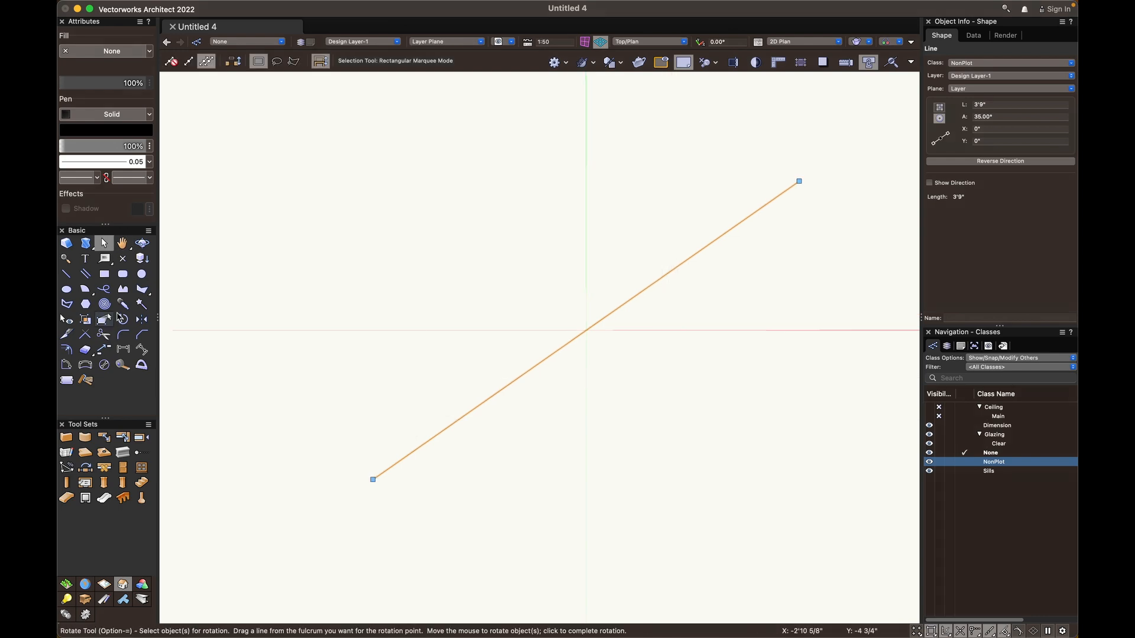
pyautogui.click(930, 183)
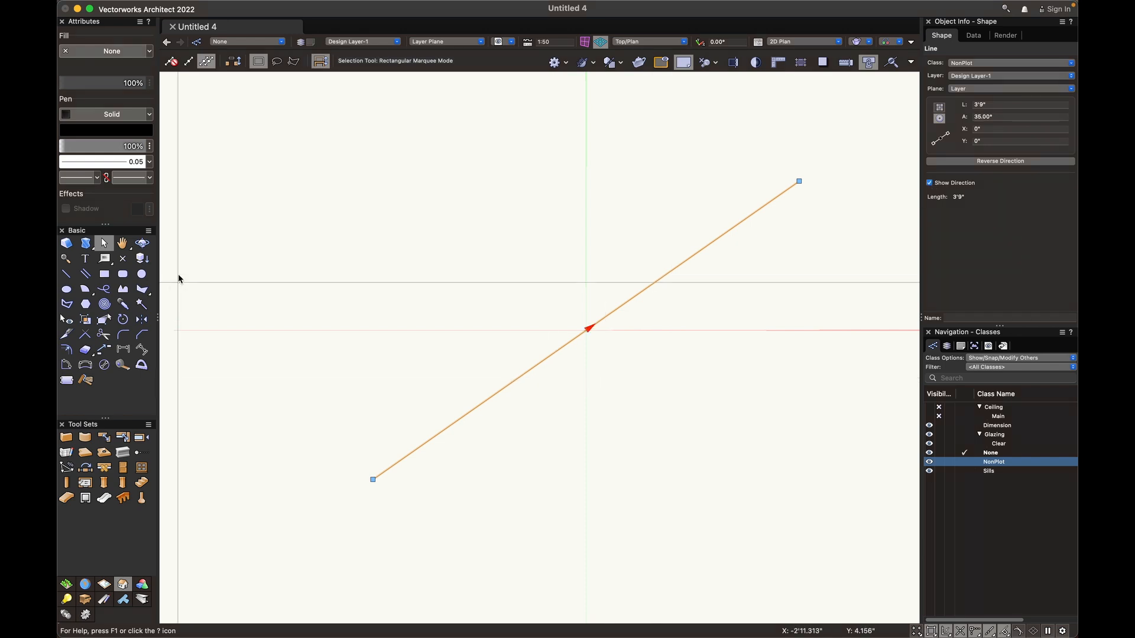
pyautogui.click(92, 185)
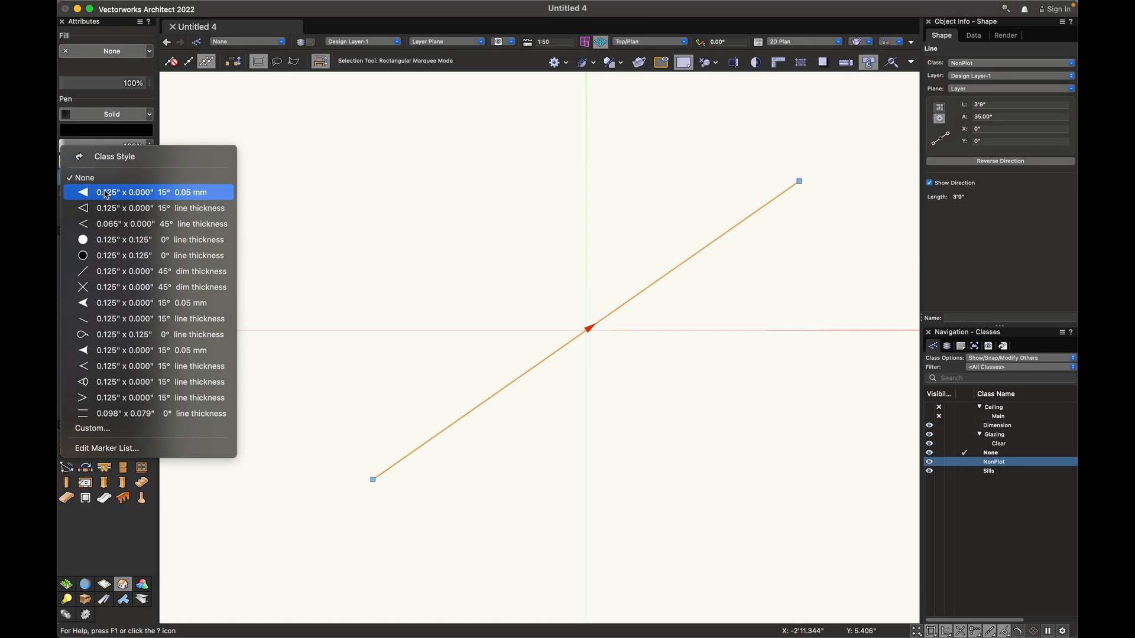
pyautogui.click(108, 193)
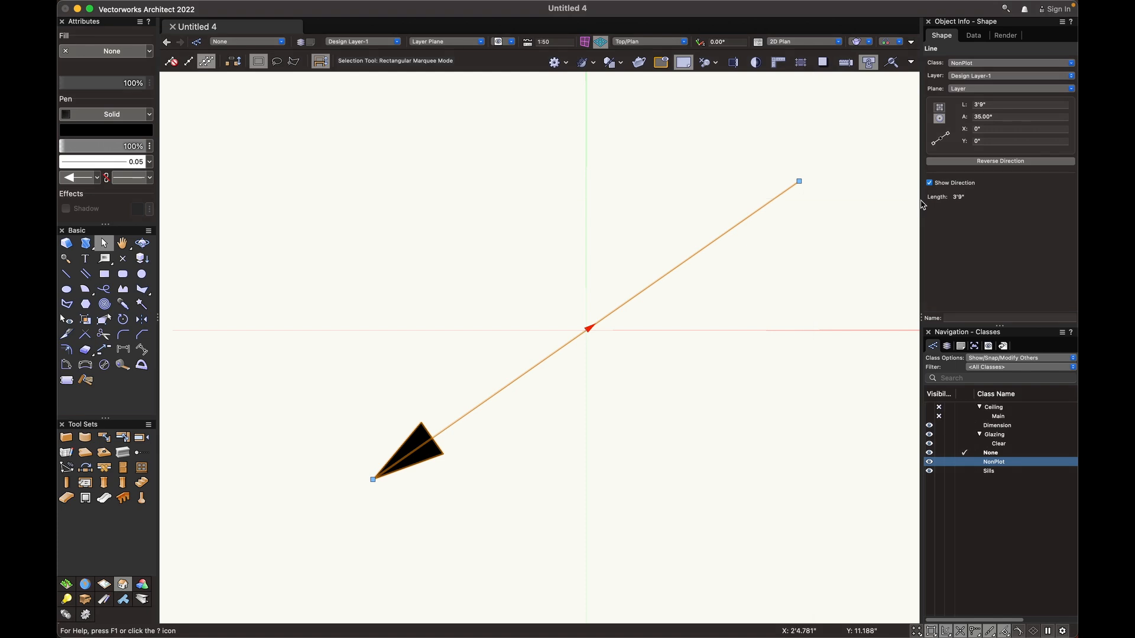
# Reverse the arrow line's direction three times so the arrowhead sits on its upper end.
pyautogui.click(980, 162)
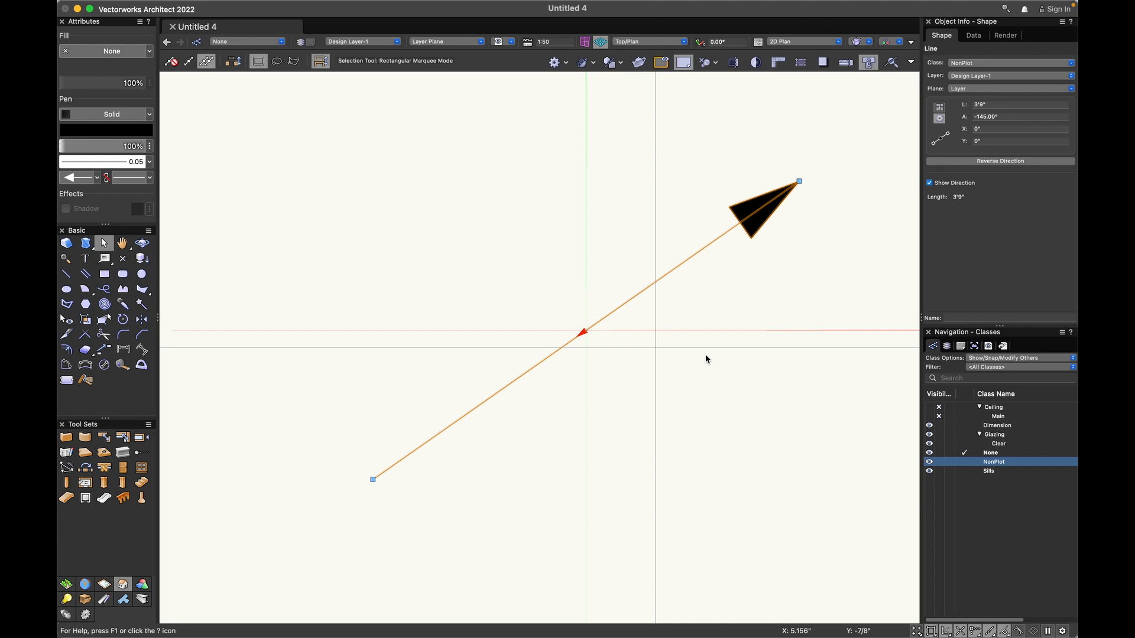
pyautogui.click(1002, 162)
pyautogui.click(1002, 162)
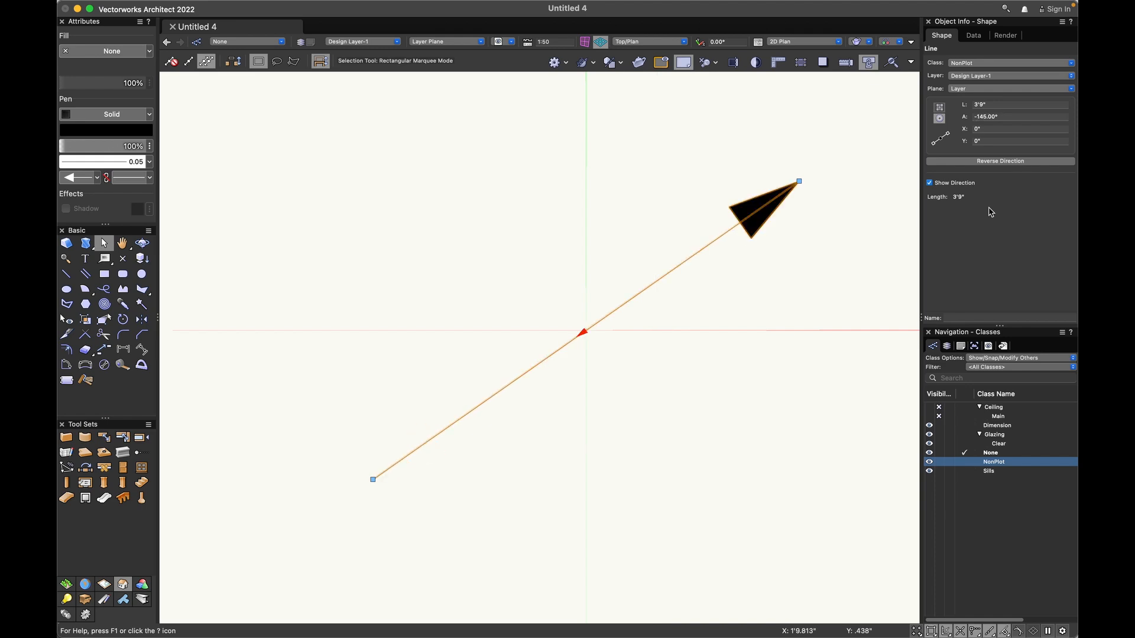
# Delete the line with the arrowhead.
pyautogui.click(773, 339)
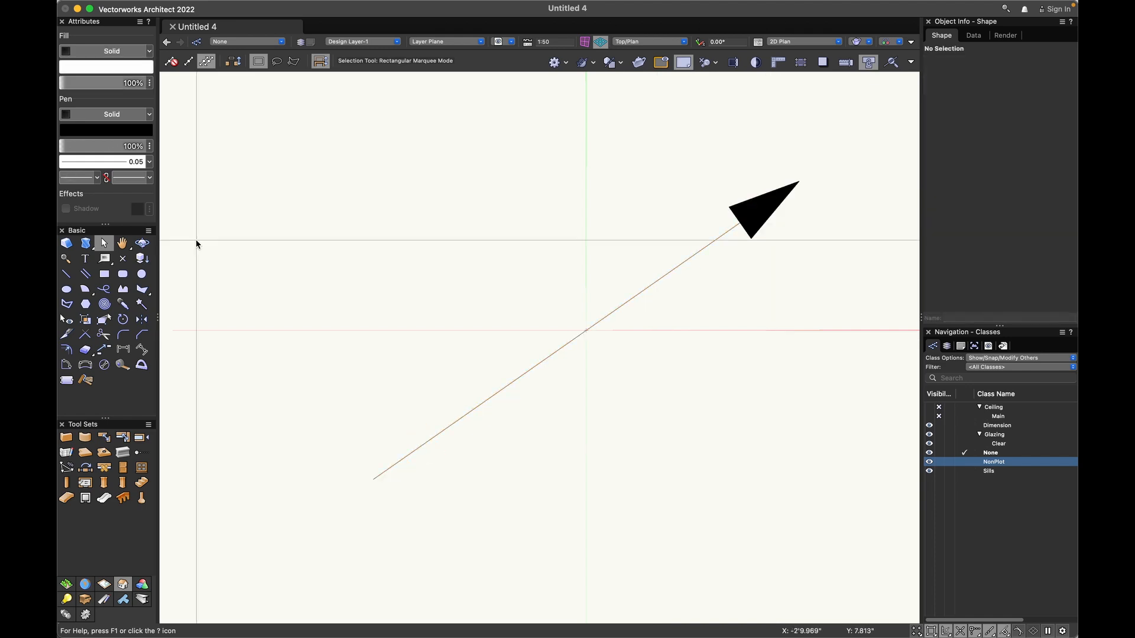
pyautogui.click(688, 259)
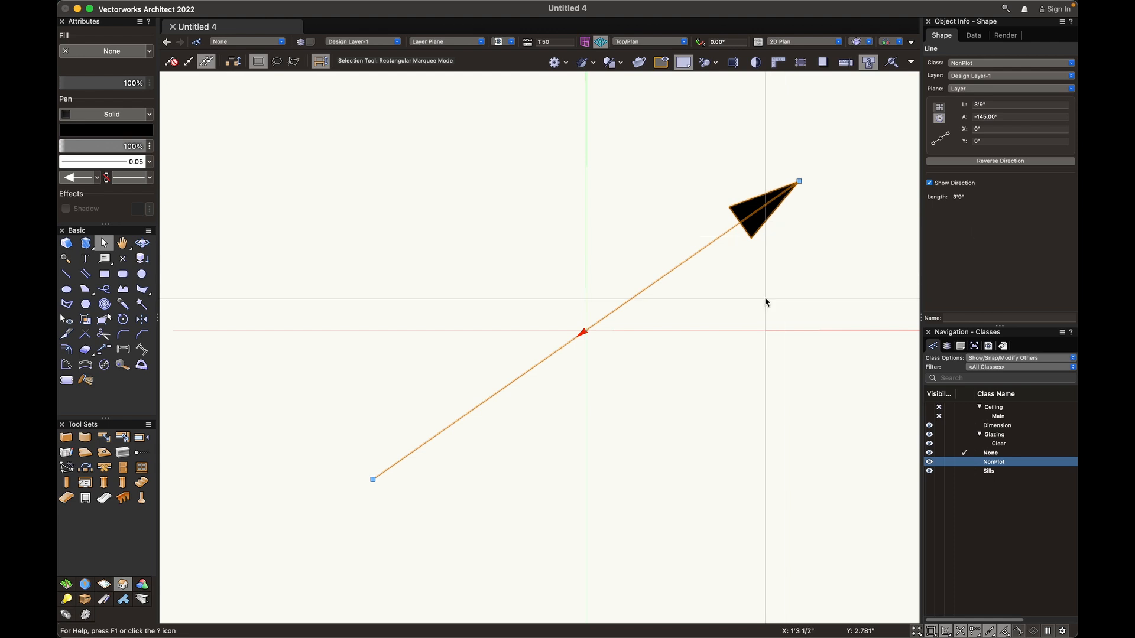
pyautogui.press('Delete')
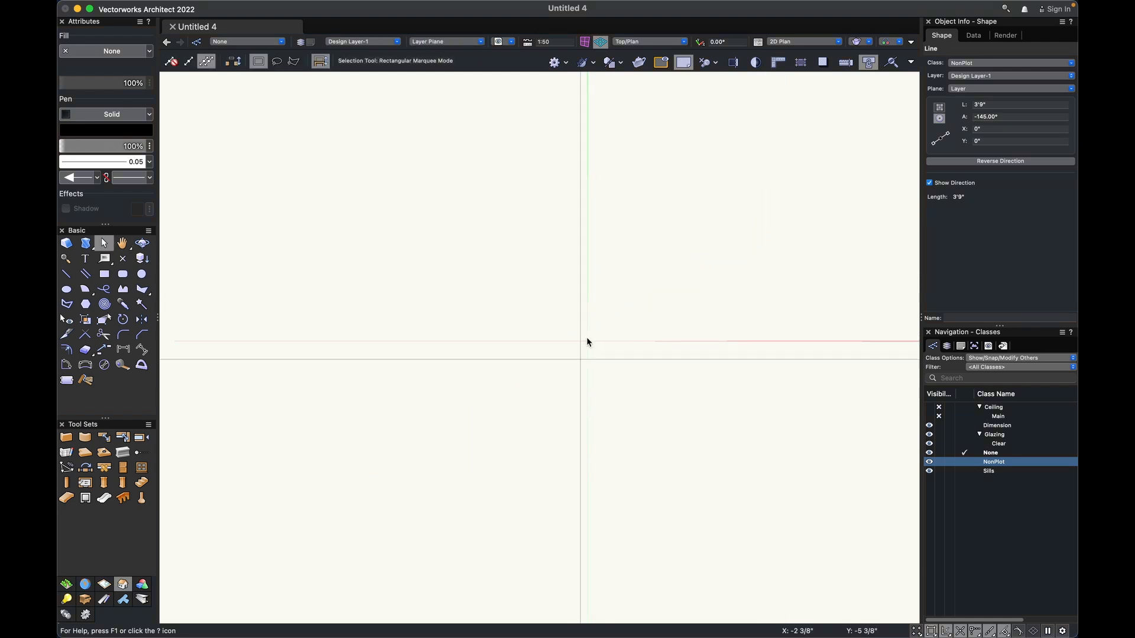
# Draw a square about 2'2.6" per side with the Rectangle tool, above and beside the origin.
pyautogui.moveTo(606, 278); pyautogui.dragTo(400, 444, button='middle')
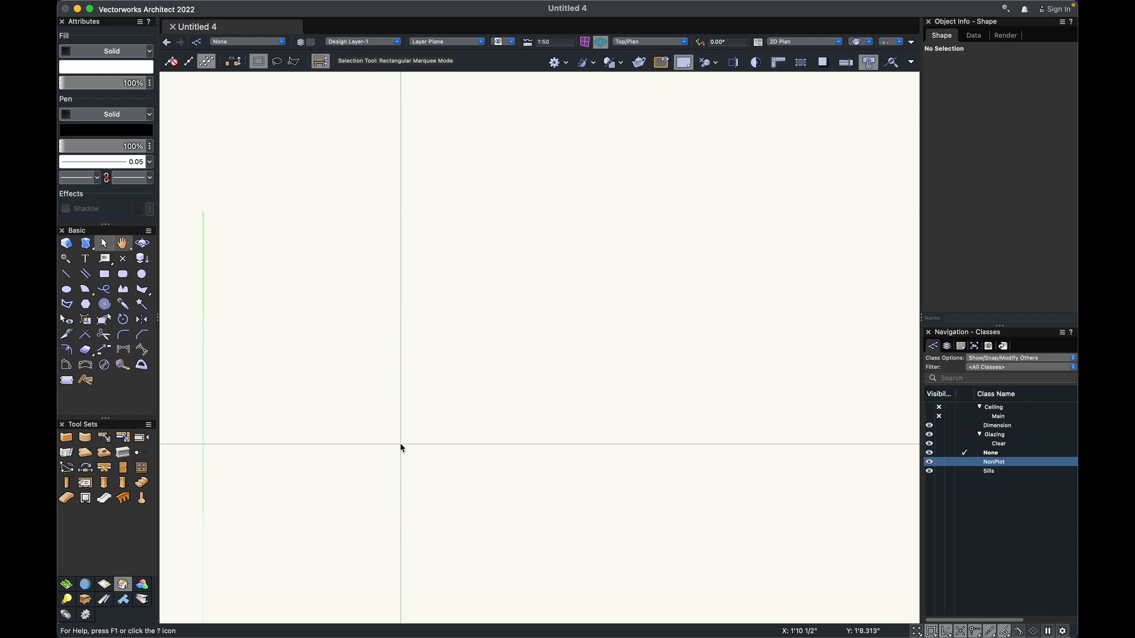
pyautogui.moveTo(281, 300); pyautogui.dragTo(359, 309, button='middle')
pyautogui.press('4')
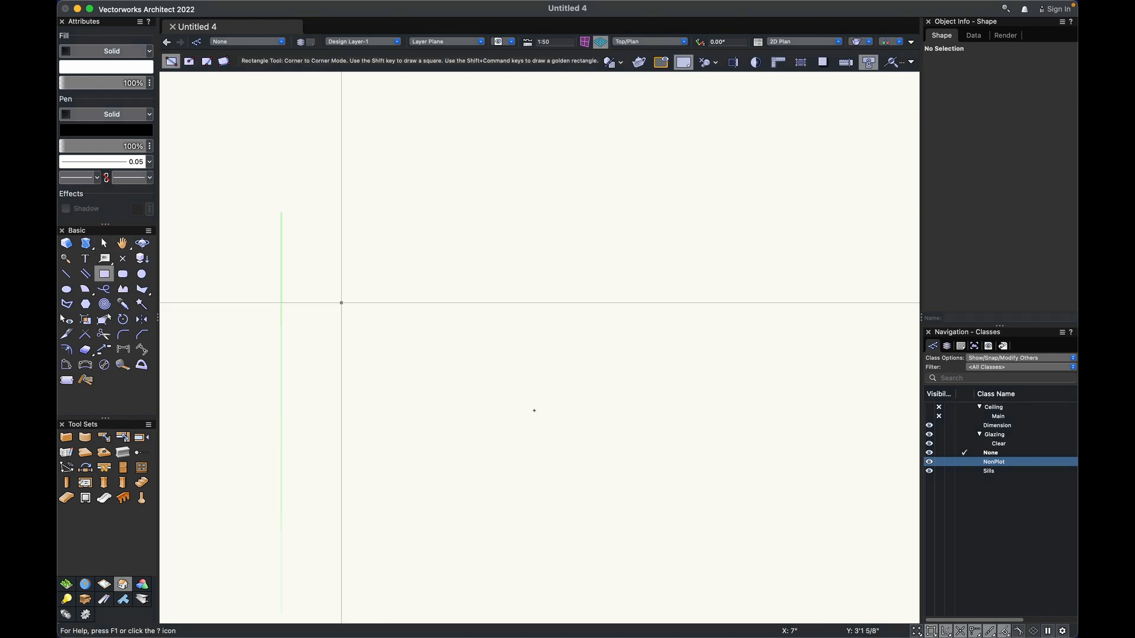
pyautogui.click(342, 304)
pyautogui.keyDown('shift'); pyautogui.click(570, 429); pyautogui.keyUp('shift')
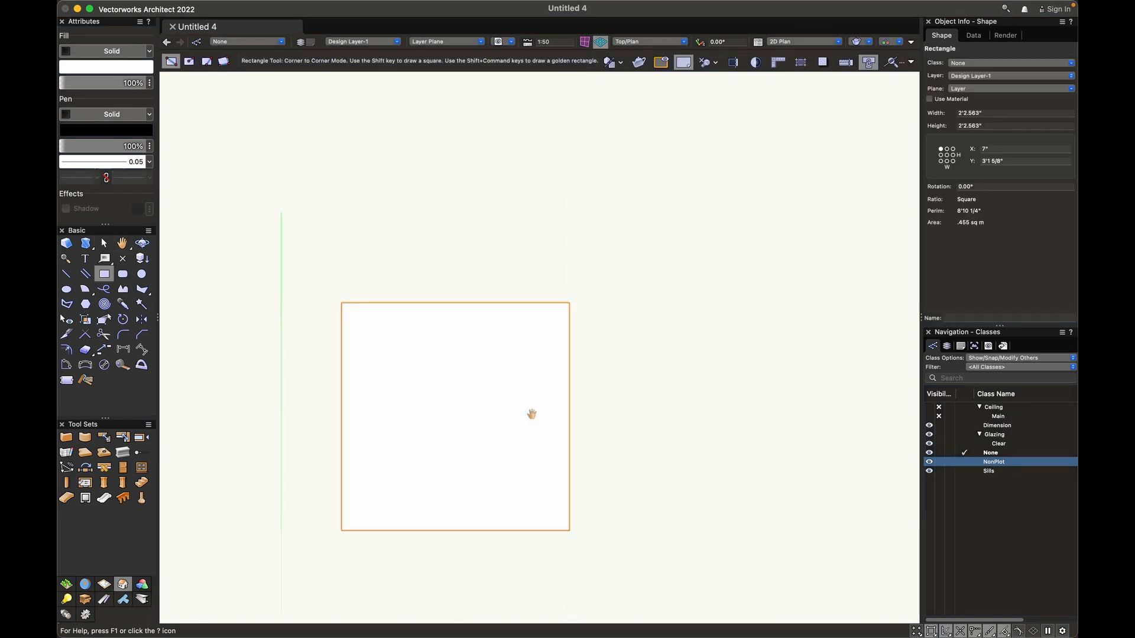
pyautogui.moveTo(532, 415); pyautogui.dragTo(512, 420, button='middle')
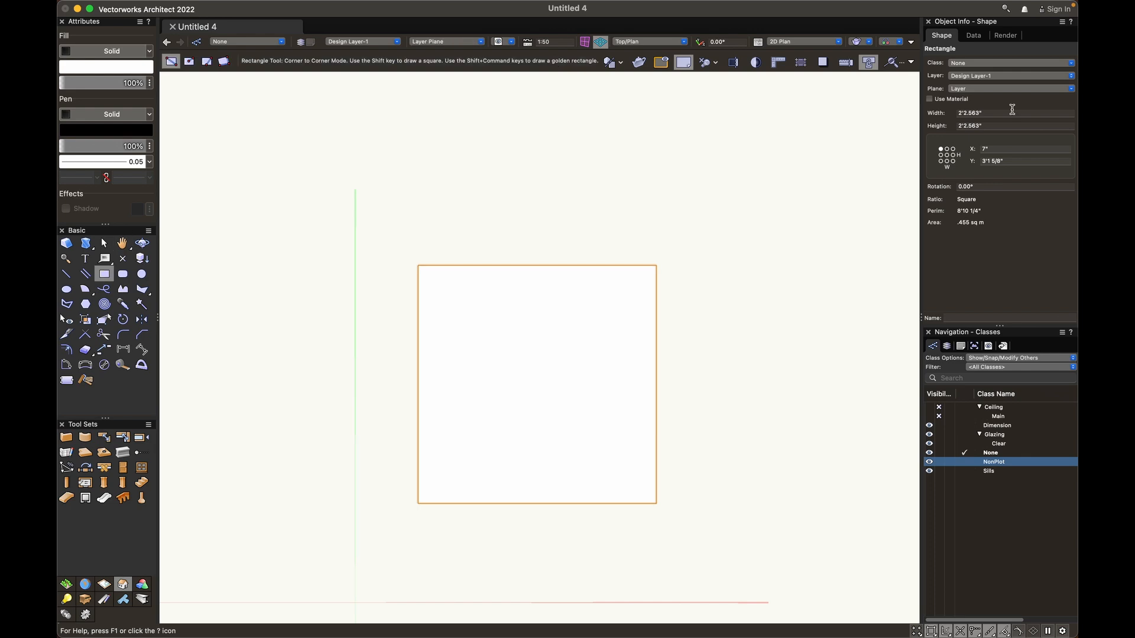
# Set the square's width and height to 2' each.
pyautogui.moveTo(1013, 110); pyautogui.dragTo(915, 109)
pyautogui.write("2'")
pyautogui.press('Tab')
pyautogui.write("2'")
pyautogui.press('Return')
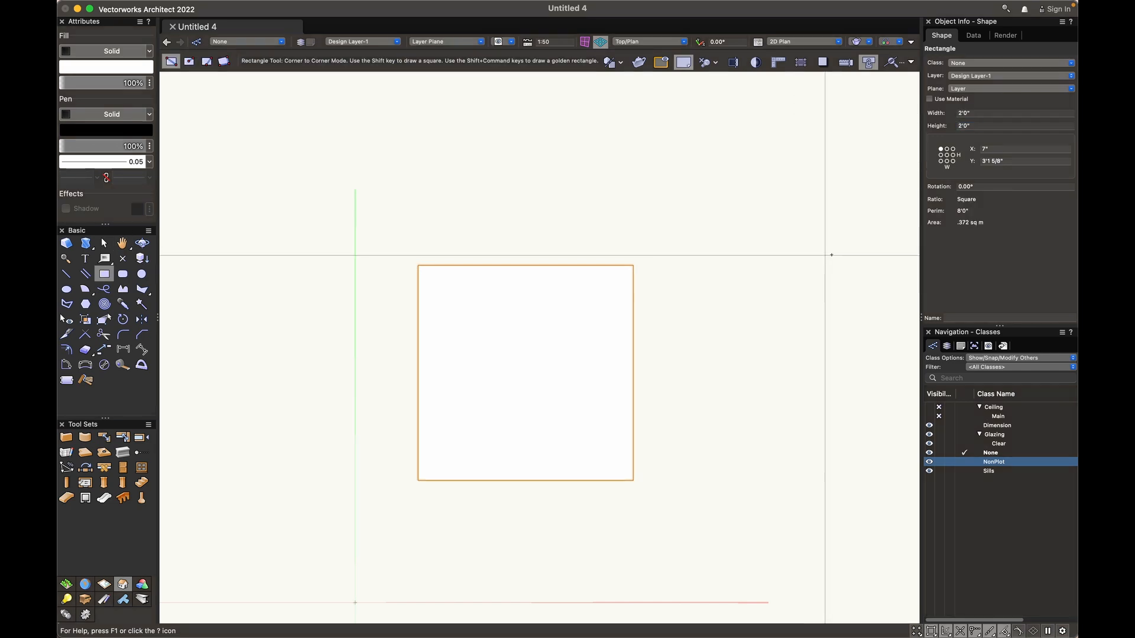
# Rotate the square to 60°.
pyautogui.click(979, 187)
pyautogui.write('60')
pyautogui.press('Return')
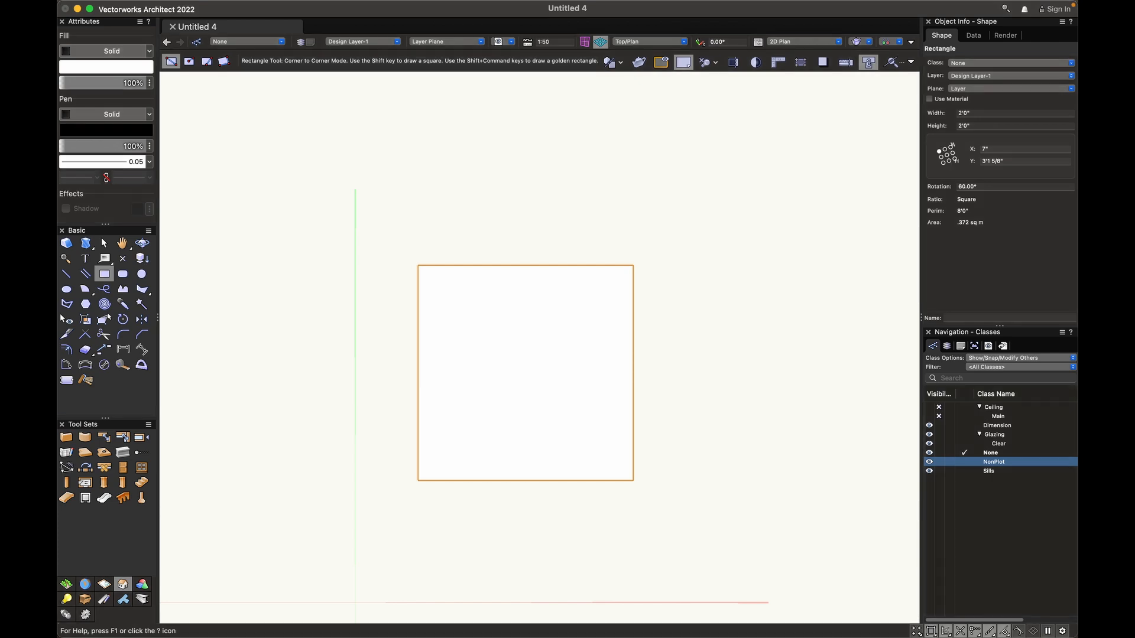
pyautogui.moveTo(672, 291); pyautogui.dragTo(666, 409, button='middle')
pyautogui.scroll(1, 597, 385)
pyautogui.moveTo(681, 359); pyautogui.dragTo(674, 362, button='middle')
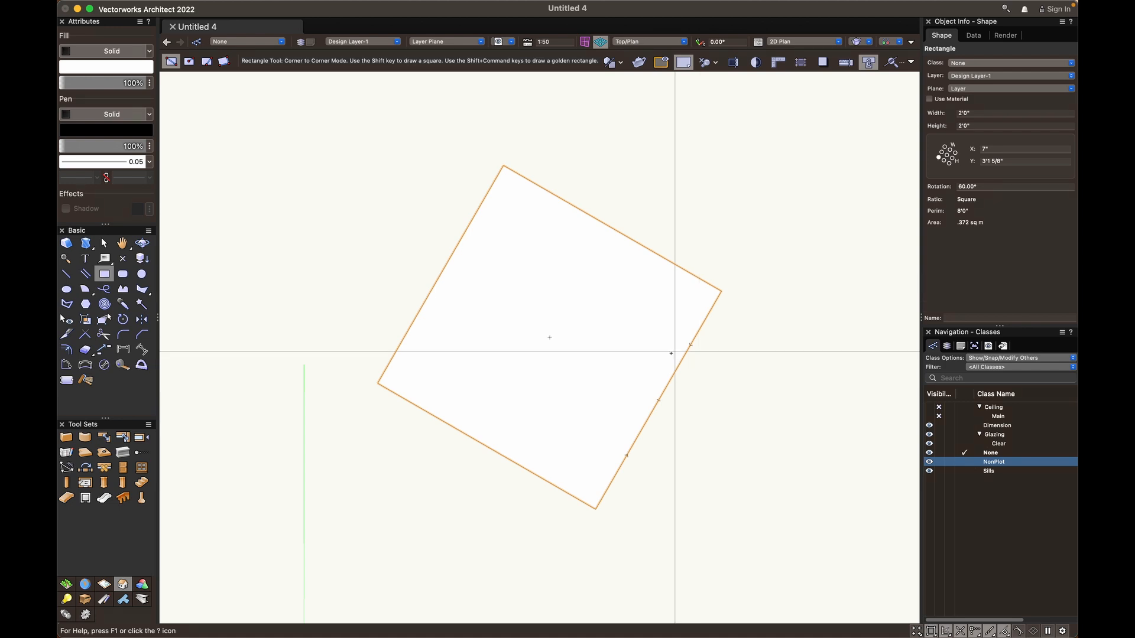
# Set the document's area units to Square Yards in the Units settings.
pyautogui.press('h')
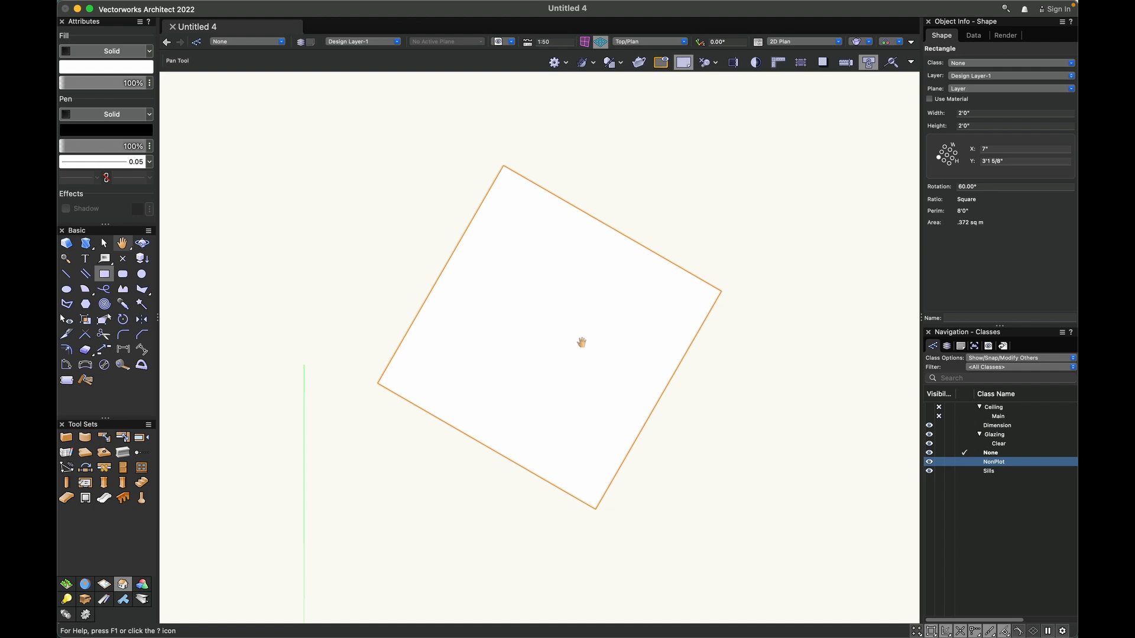
pyautogui.moveTo(582, 342); pyautogui.dragTo(579, 340)
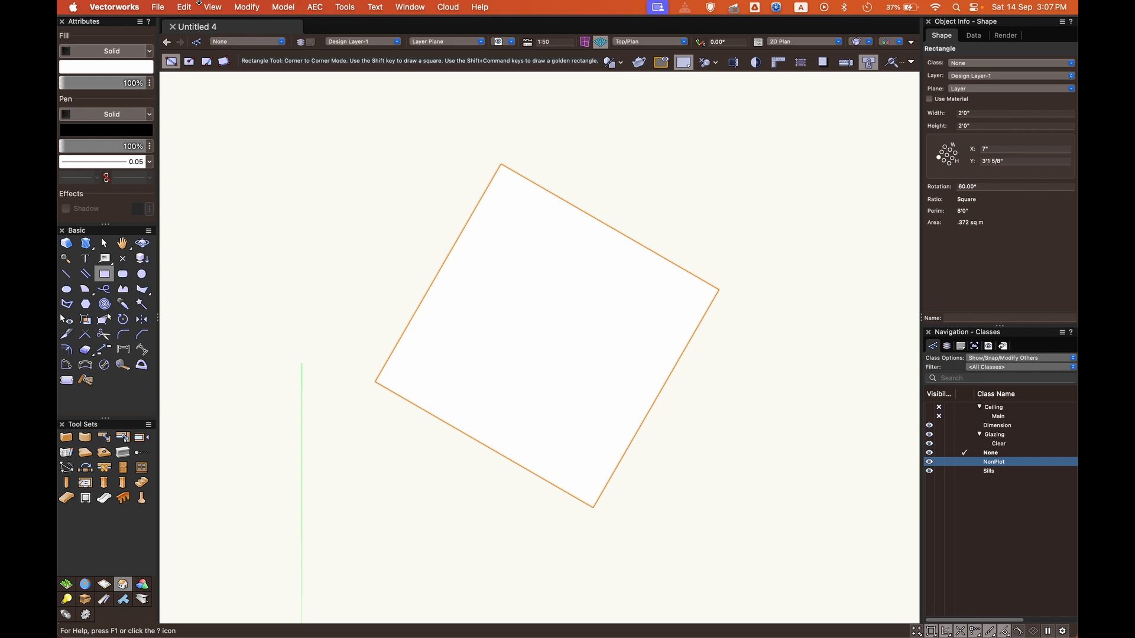
pyautogui.click(157, 7)
pyautogui.moveTo(296, 199)
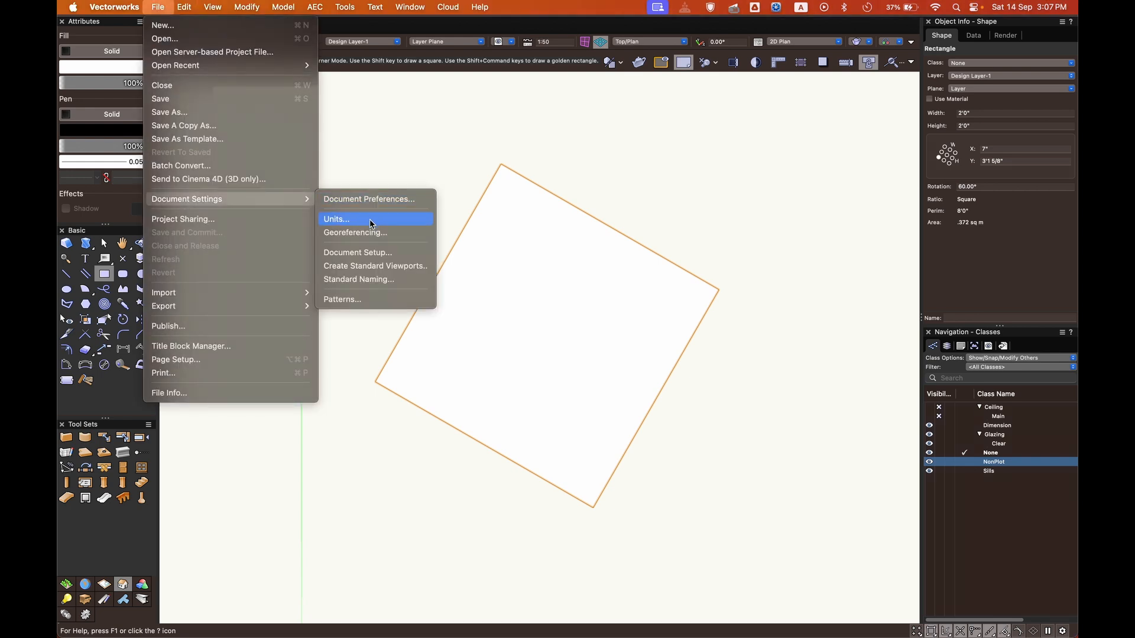
pyautogui.click(373, 219)
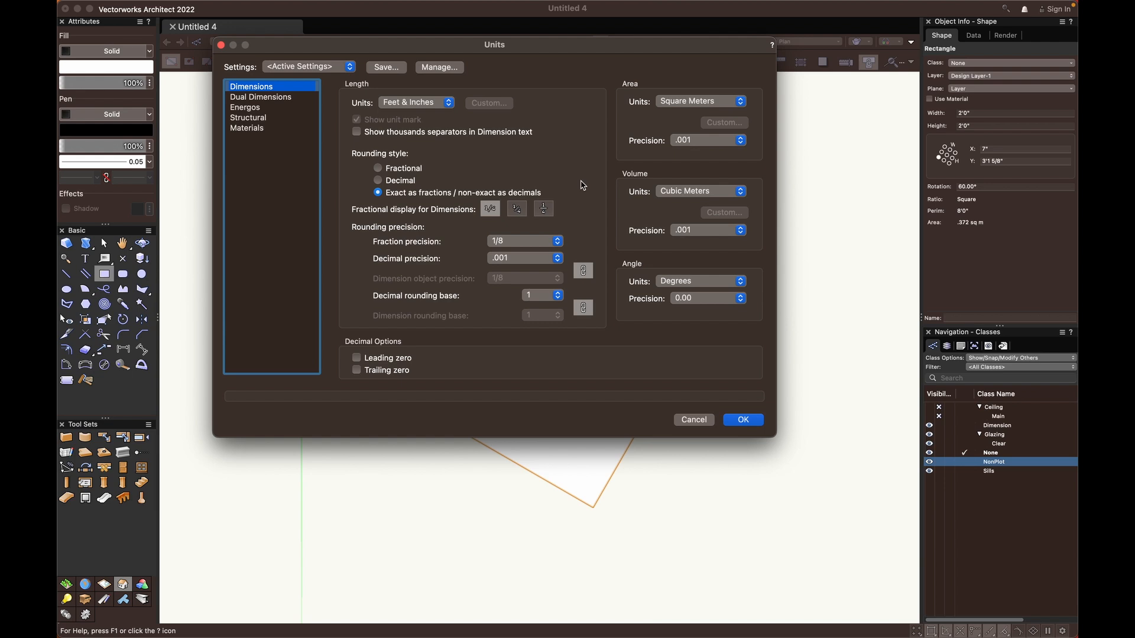
pyautogui.click(686, 104)
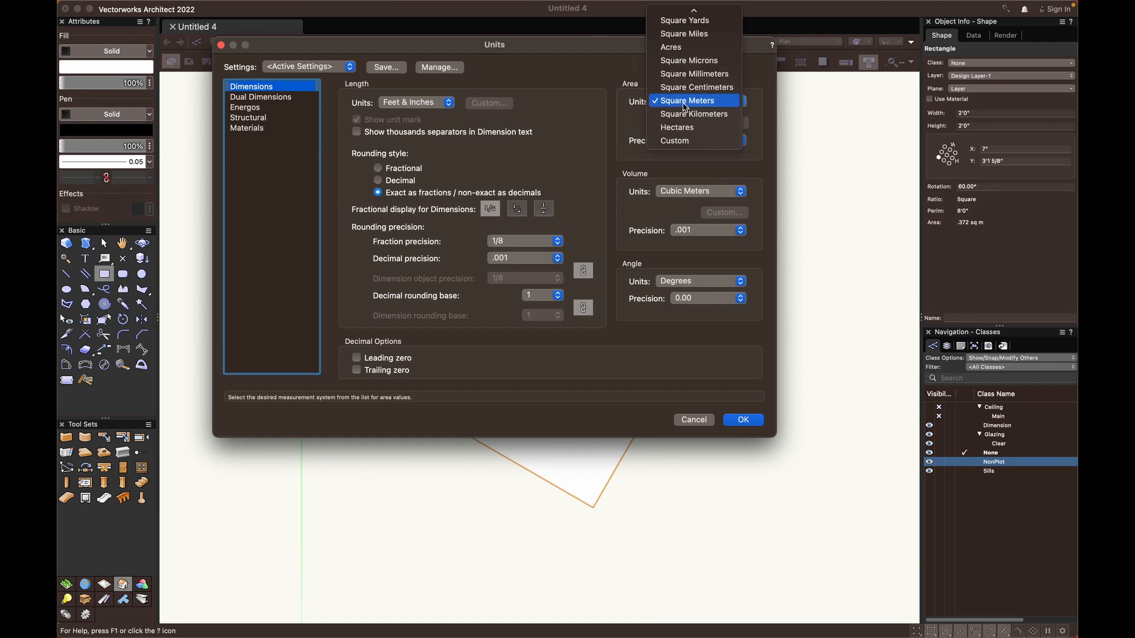
pyautogui.scroll(2, 690, 54)
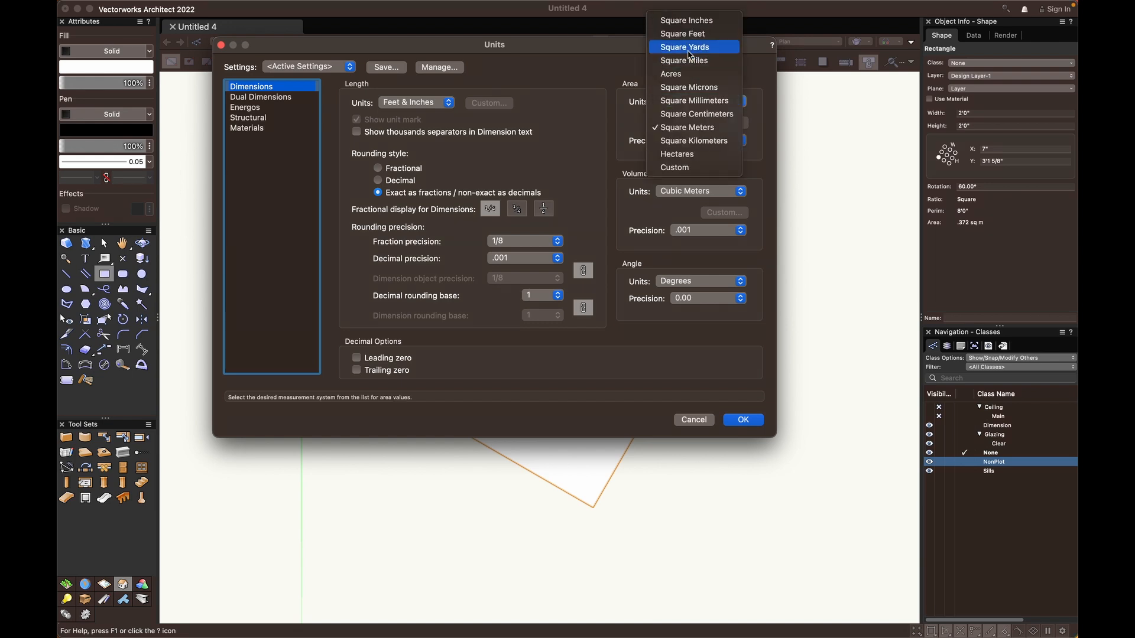
pyautogui.click(690, 54)
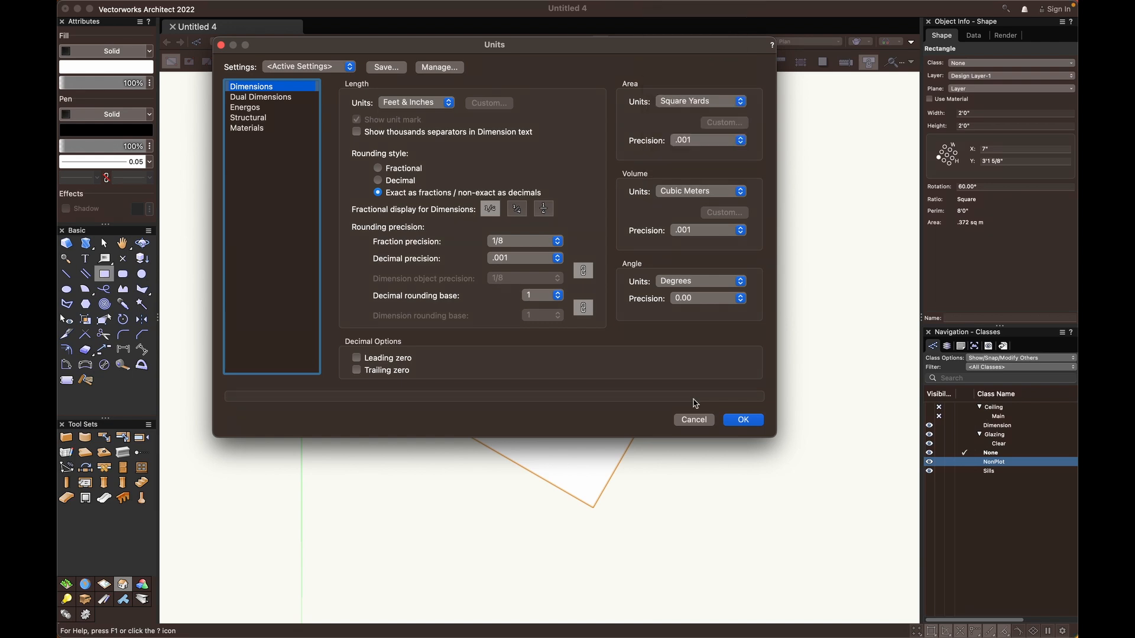
pyautogui.click(743, 421)
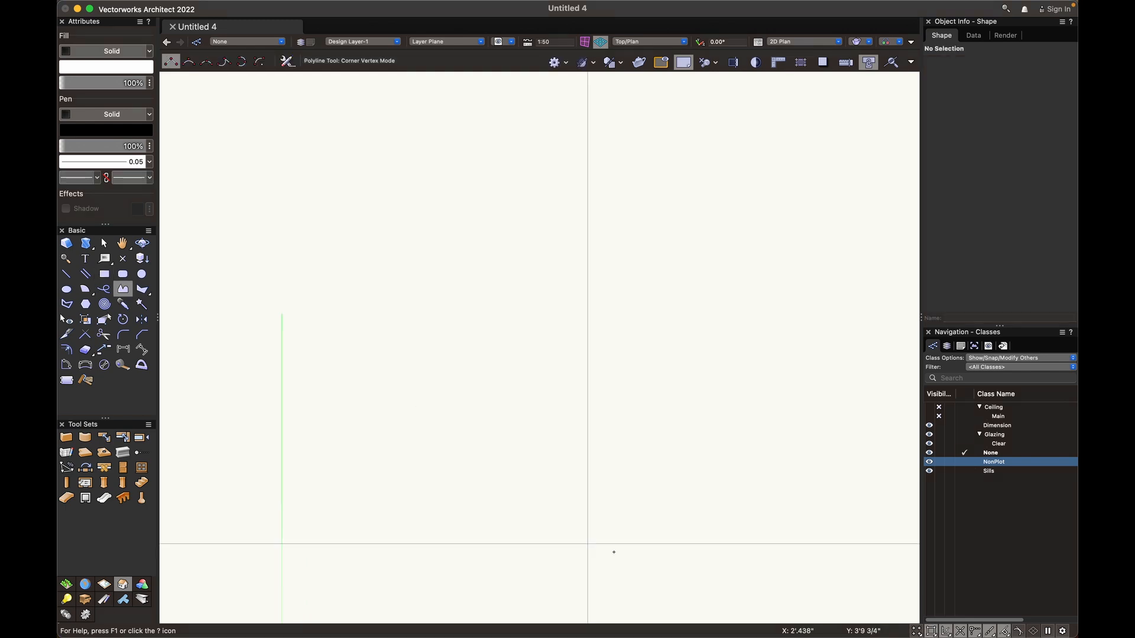
# Draw a closed triangular polyline about 2'0.5" wide and 2'4.7" high, and toggle its direction display on and off.
pyautogui.click(631, 557)
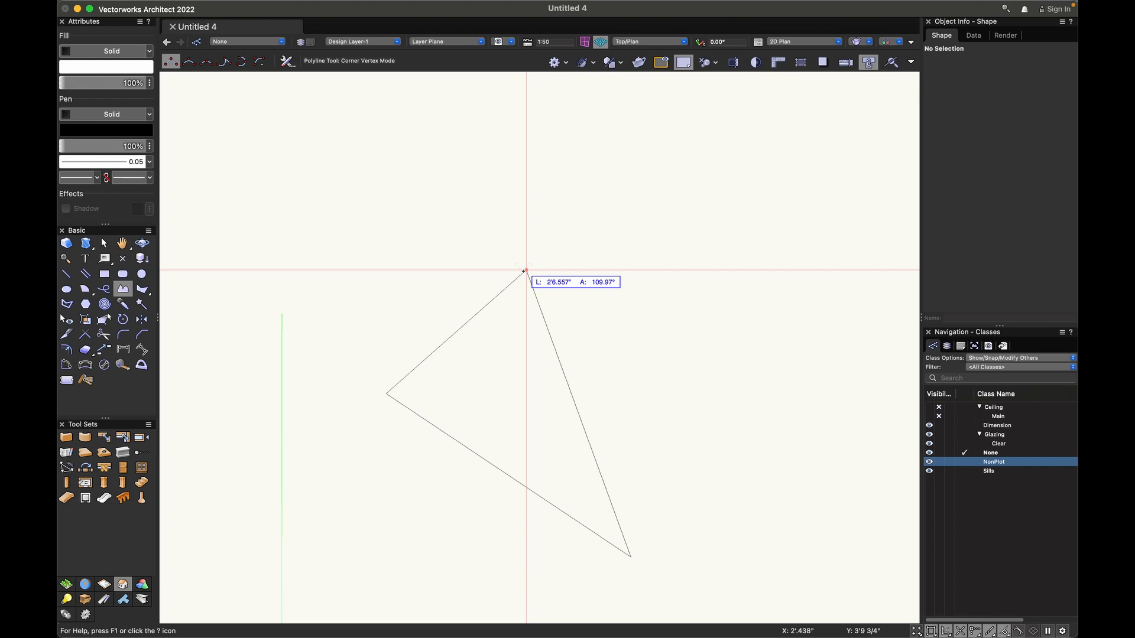
pyautogui.click(525, 271)
pyautogui.click(930, 301)
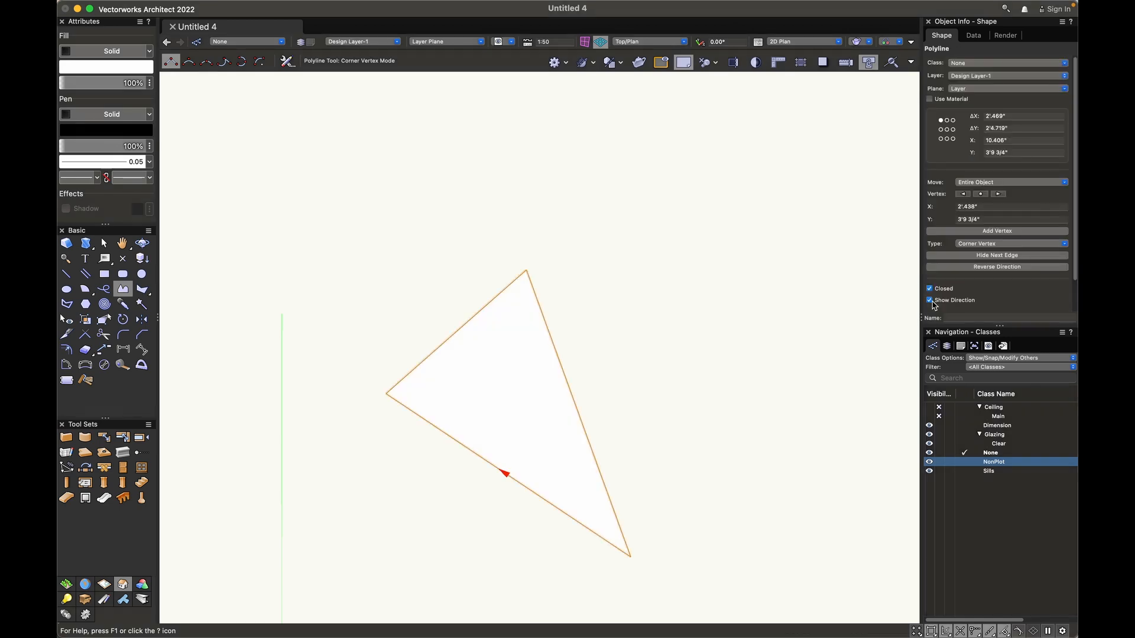
pyautogui.click(931, 301)
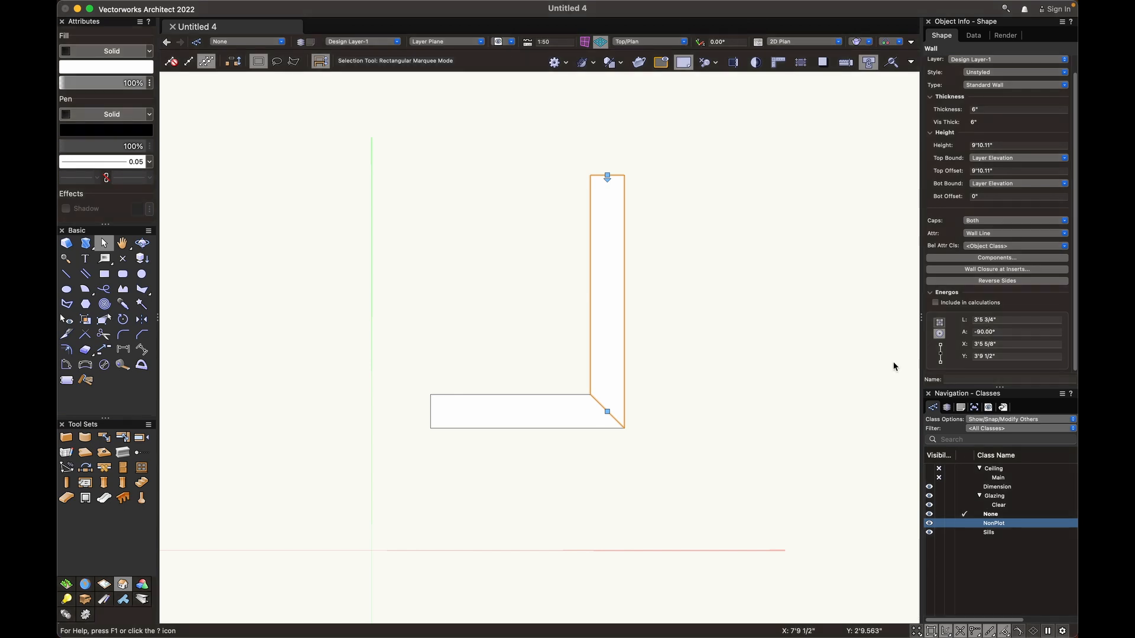
# Insert a custom door into the horizontal wall with the Door tool.
pyautogui.click(754, 360)
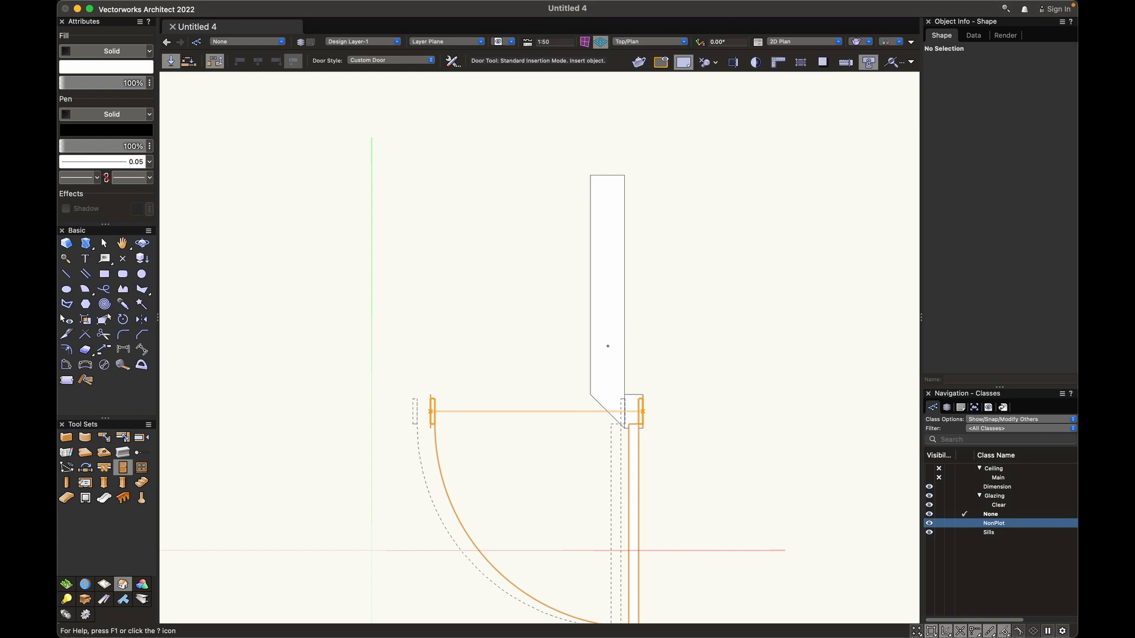
pyautogui.click(613, 342)
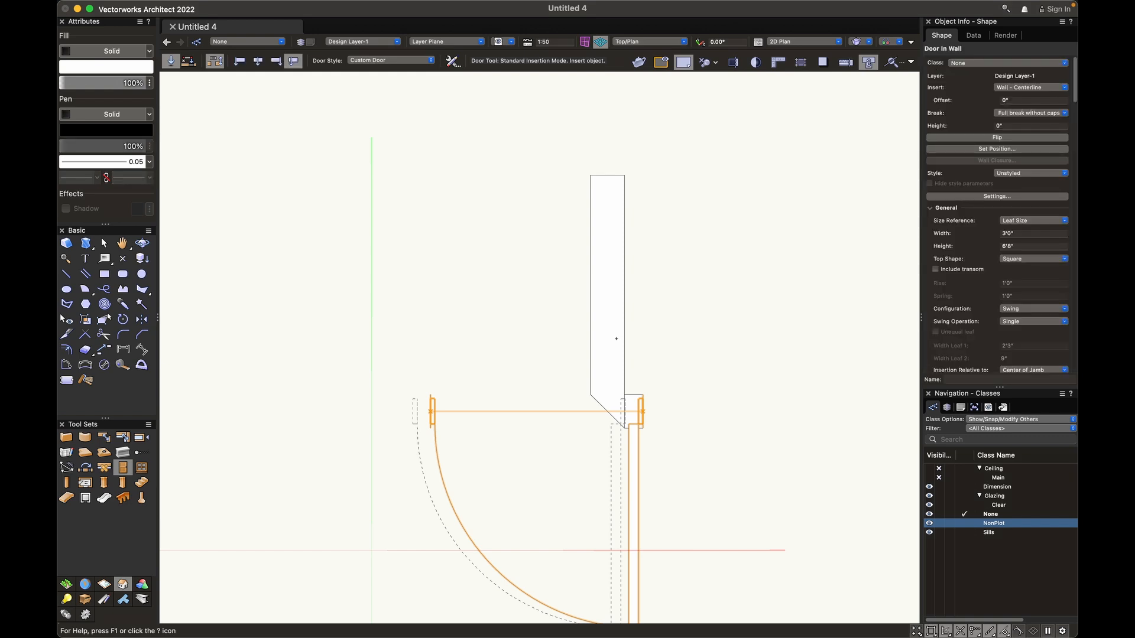
pyautogui.press('x')
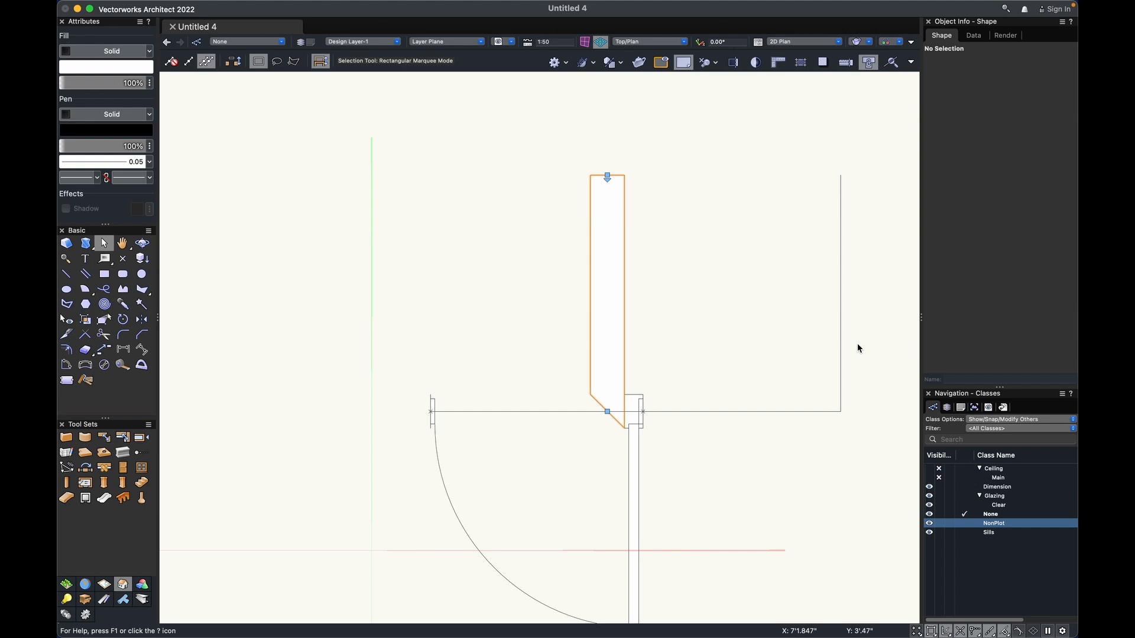
# Move the vertical wall outward to lengthen the horizontal wall, and slide the door along it towards the corner.
pyautogui.moveTo(859, 348); pyautogui.dragTo(858, 348)
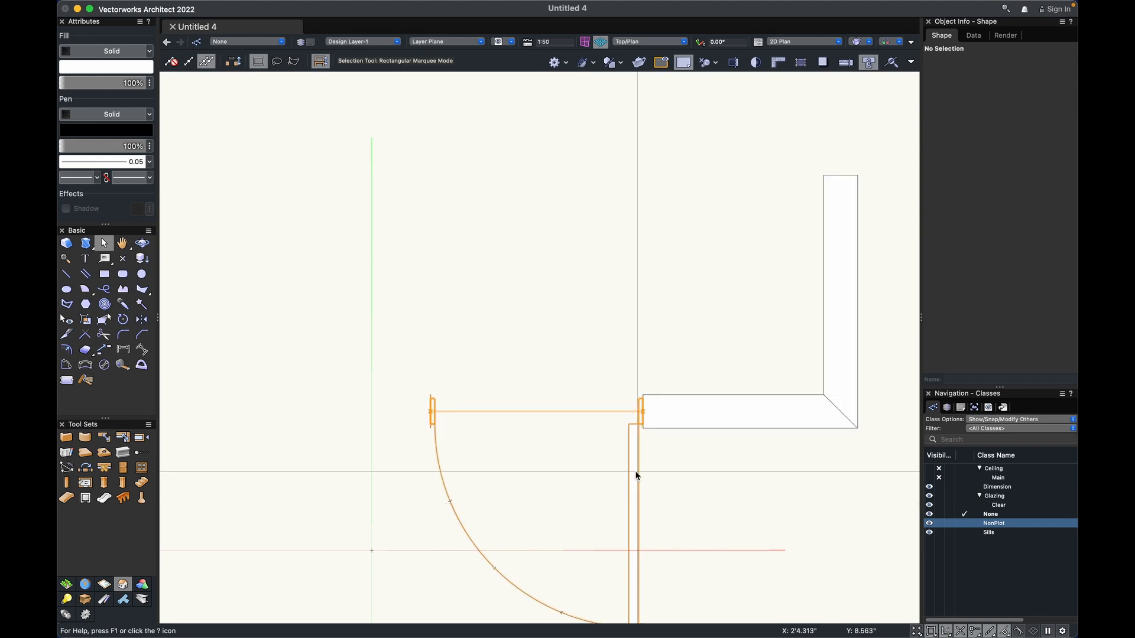
pyautogui.moveTo(637, 476); pyautogui.dragTo(748, 476)
# Flip the door so that it swings to the opposite side of the wall.
pyautogui.press('h')
pyautogui.moveTo(518, 287); pyautogui.dragTo(493, 276)
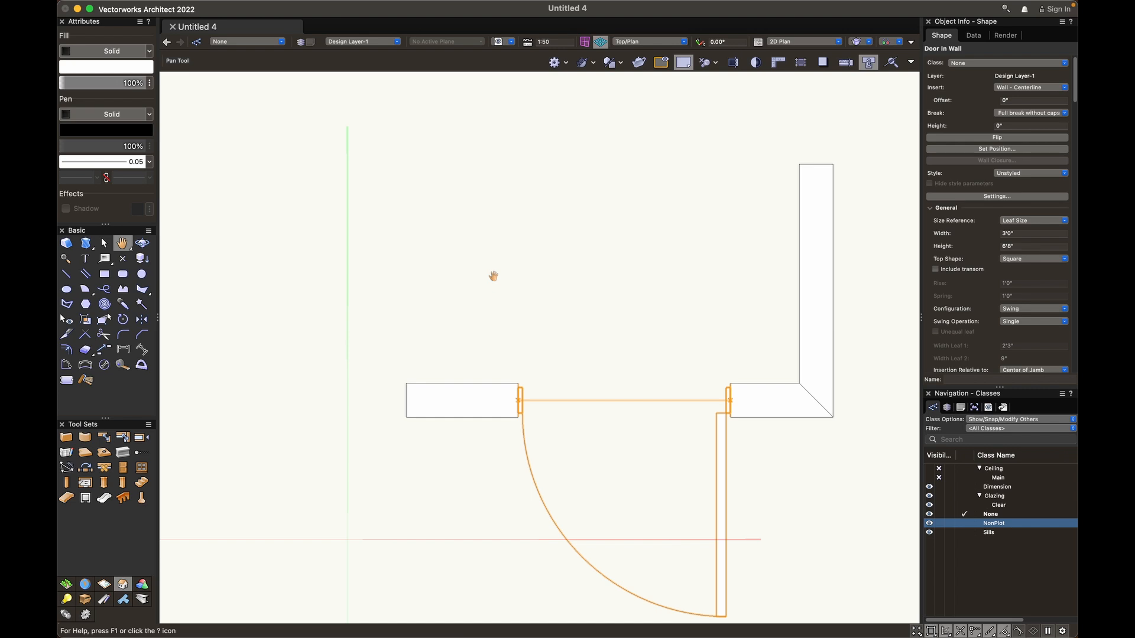
pyautogui.moveTo(493, 276); pyautogui.dragTo(436, 259)
pyautogui.press('x')
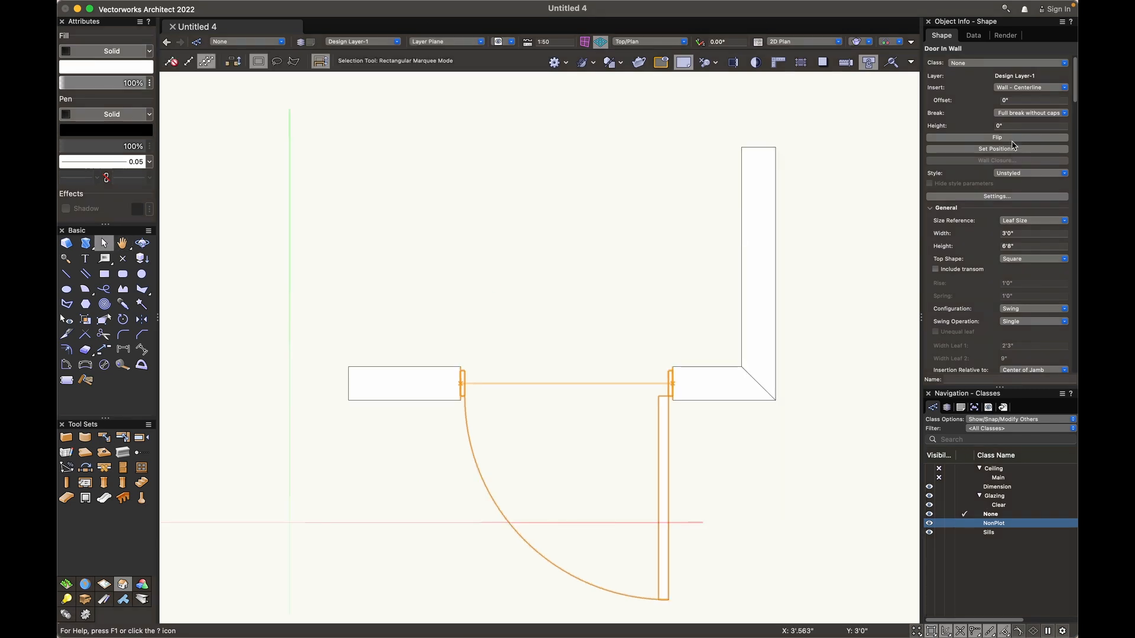
pyautogui.click(1012, 138)
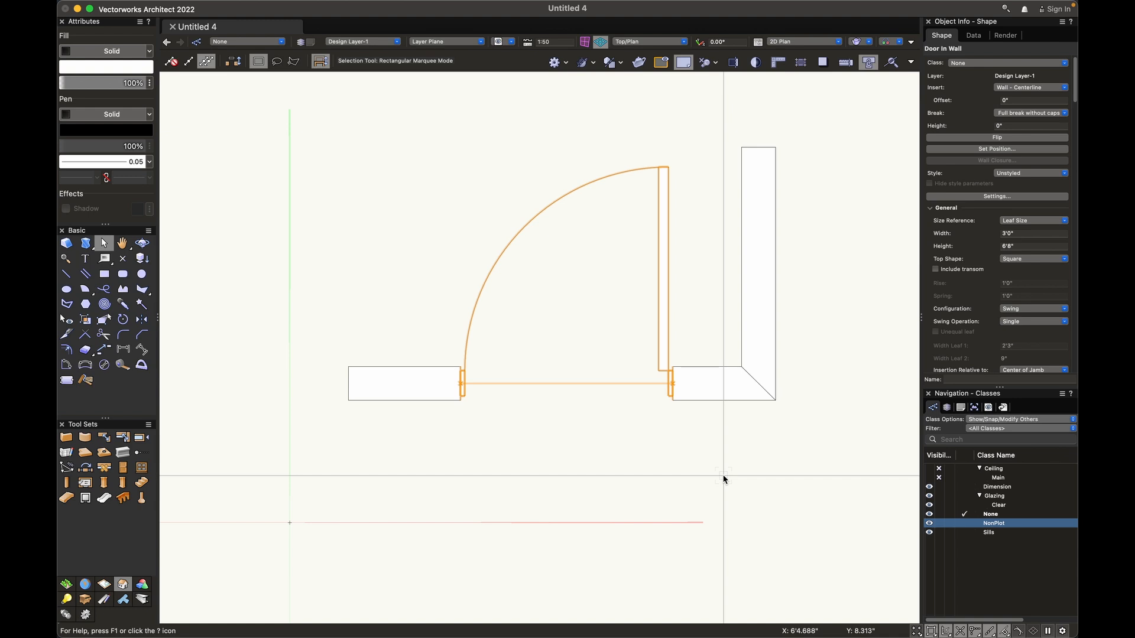
# Set the door's width to 2'6" and its height to 7'.
pyautogui.click(1020, 233)
pyautogui.write("2'6")
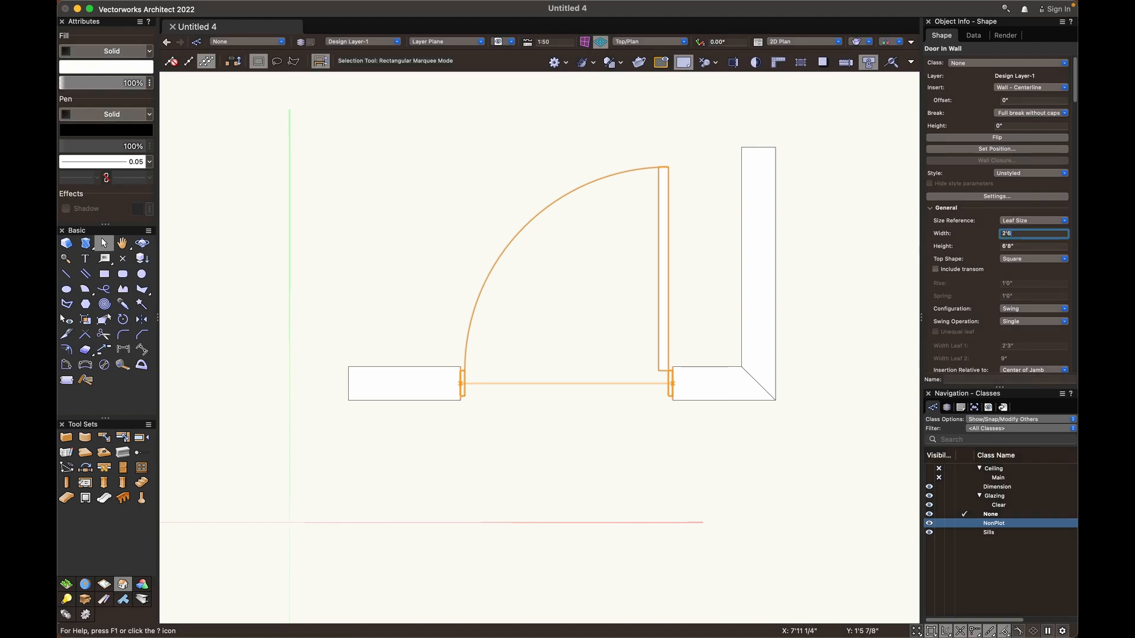
pyautogui.press('BackSpace')
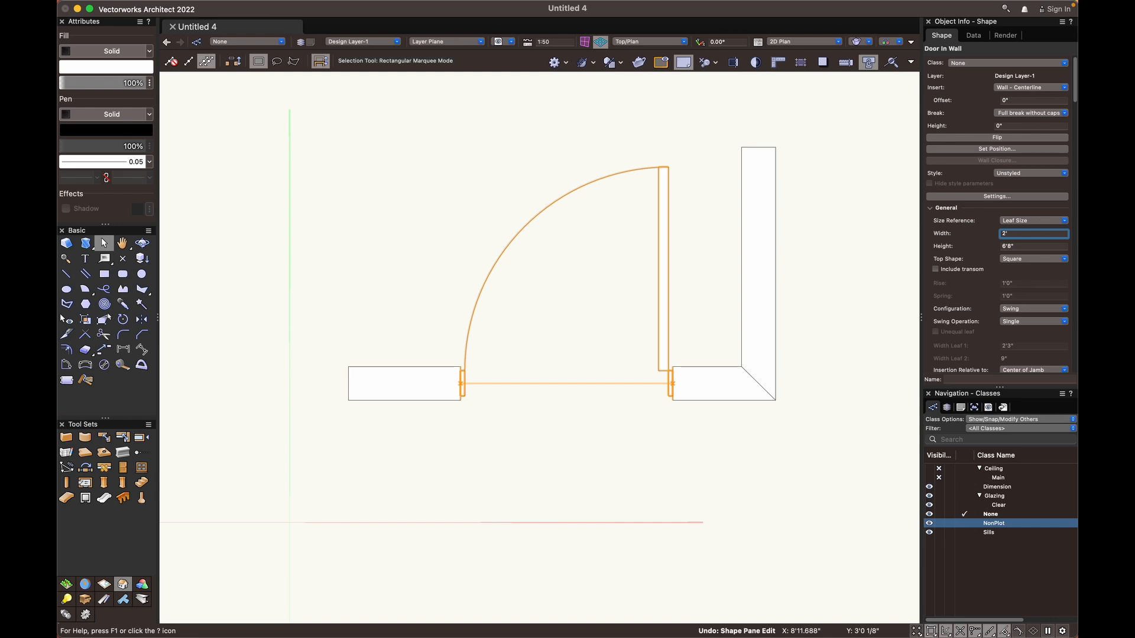
pyautogui.write('6')
pyautogui.press('Tab')
pyautogui.write('7')
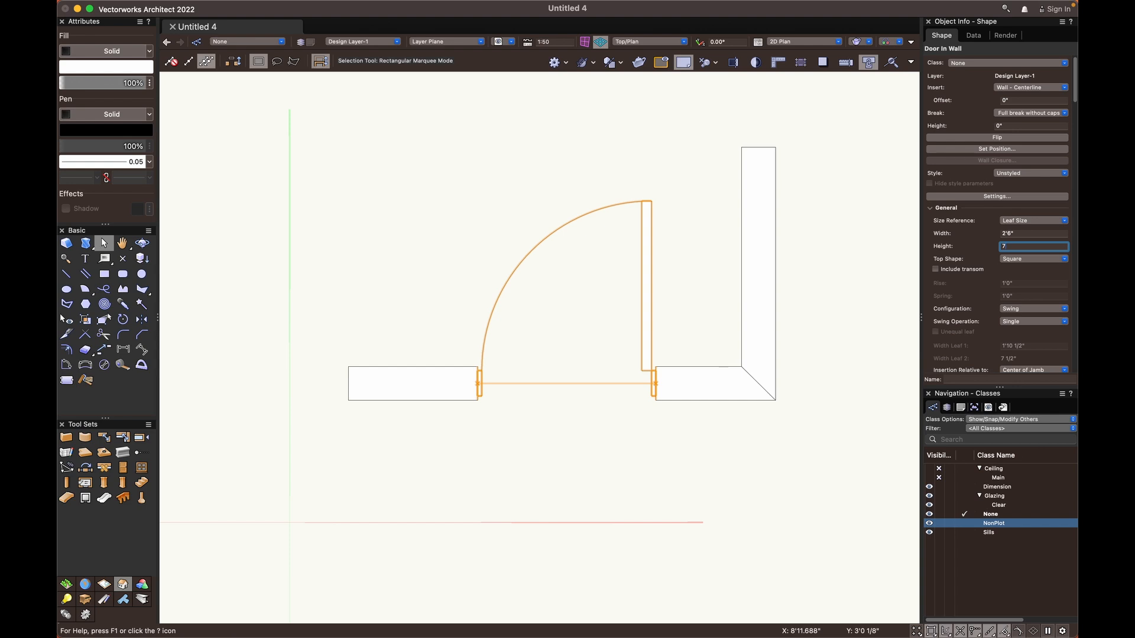
pyautogui.press('Return')
# Choose Square as the door's top shape and Double Bi-part as its swing operation.
pyautogui.click(1022, 262)
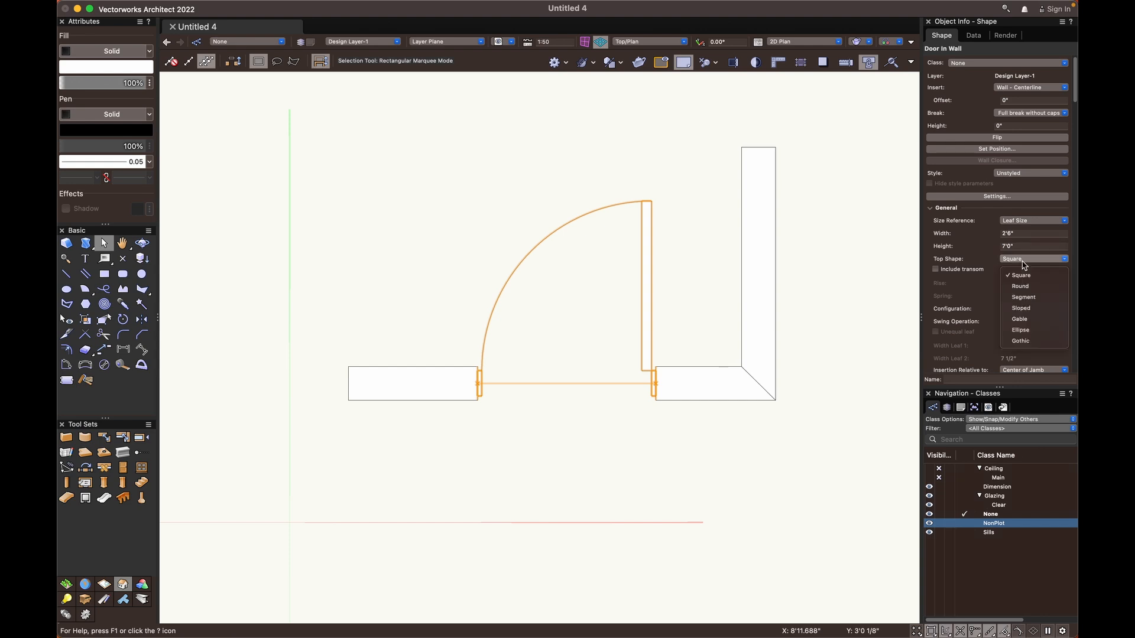
pyautogui.click(1021, 275)
pyautogui.click(1043, 321)
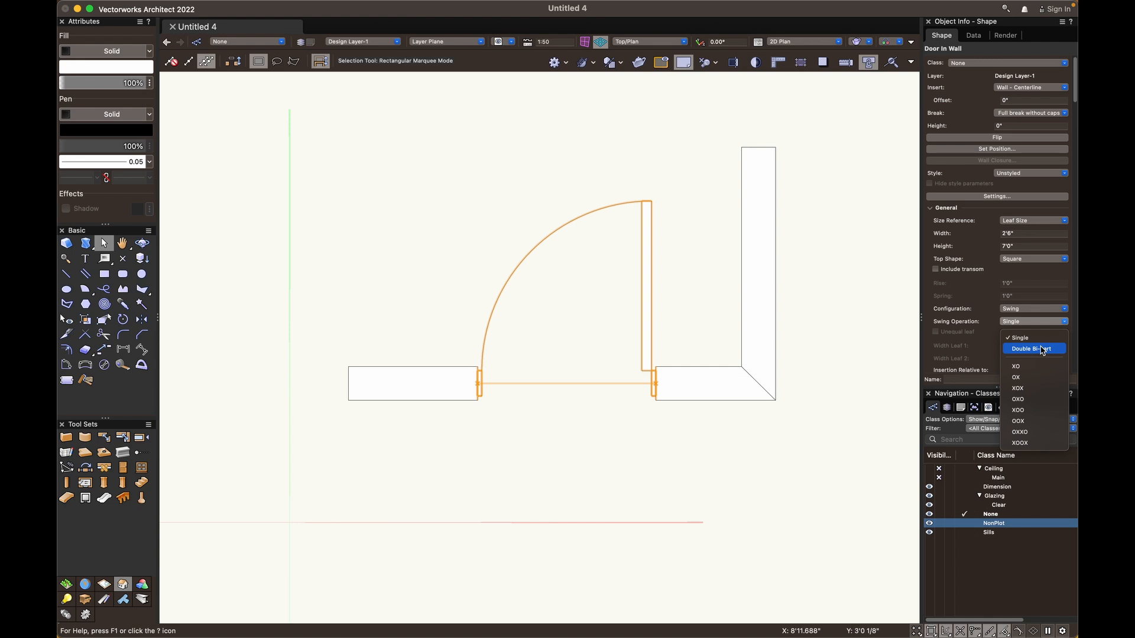
pyautogui.click(1042, 349)
# Review the door's configuration choices and its visualization and ID tag settings, leaving the door deselected.
pyautogui.click(1039, 309)
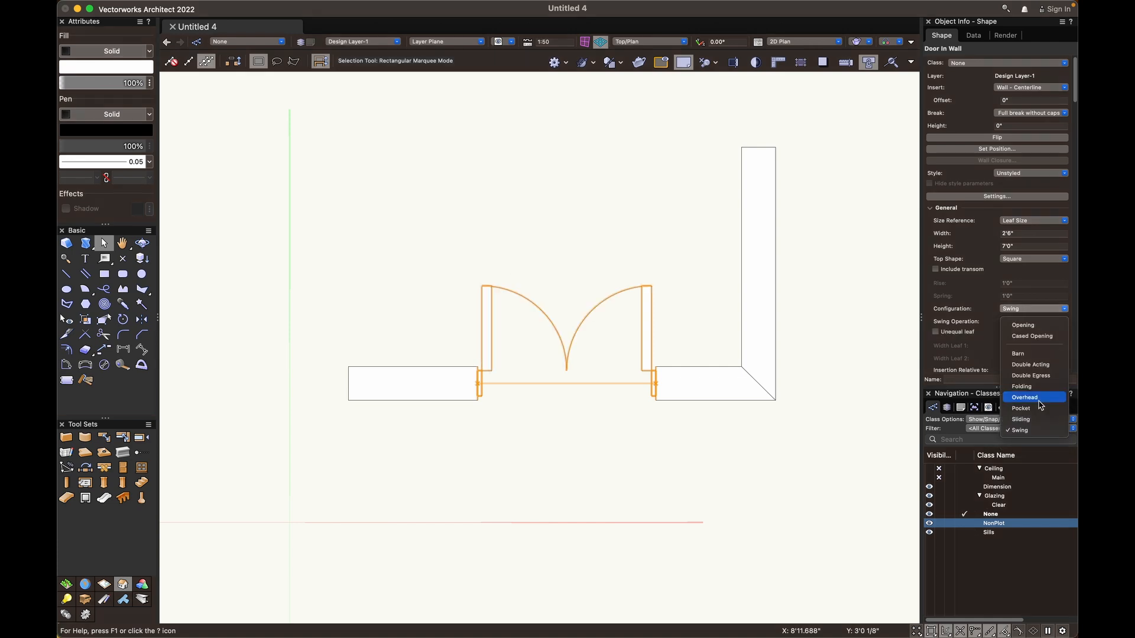
pyautogui.click(998, 327)
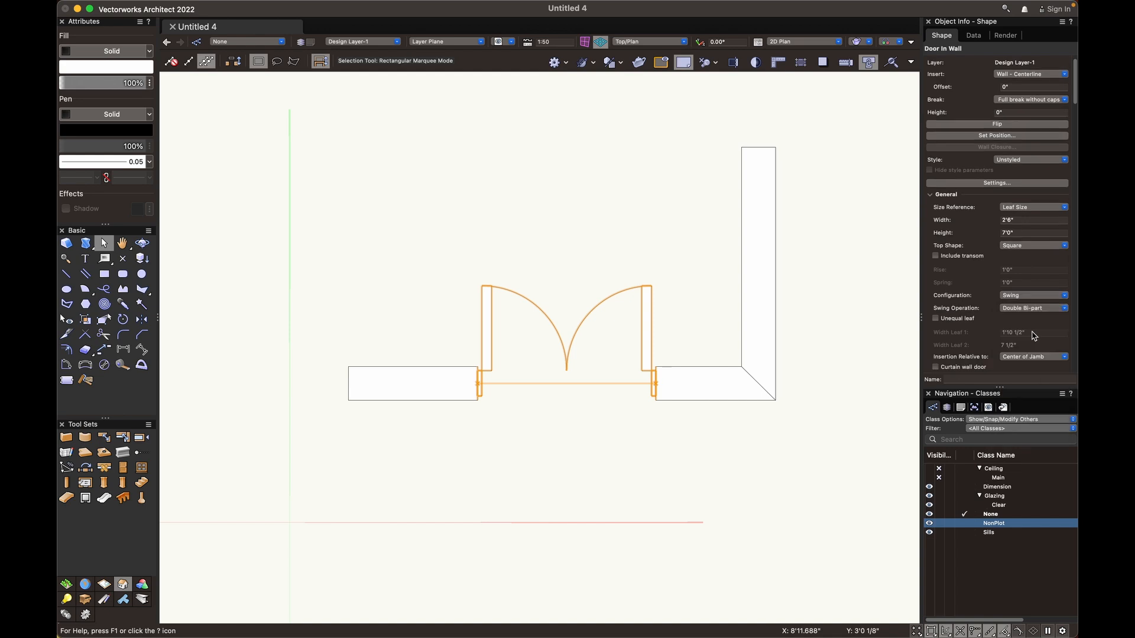
pyautogui.scroll(-3, 1030, 353)
pyautogui.scroll(-4, 1030, 353)
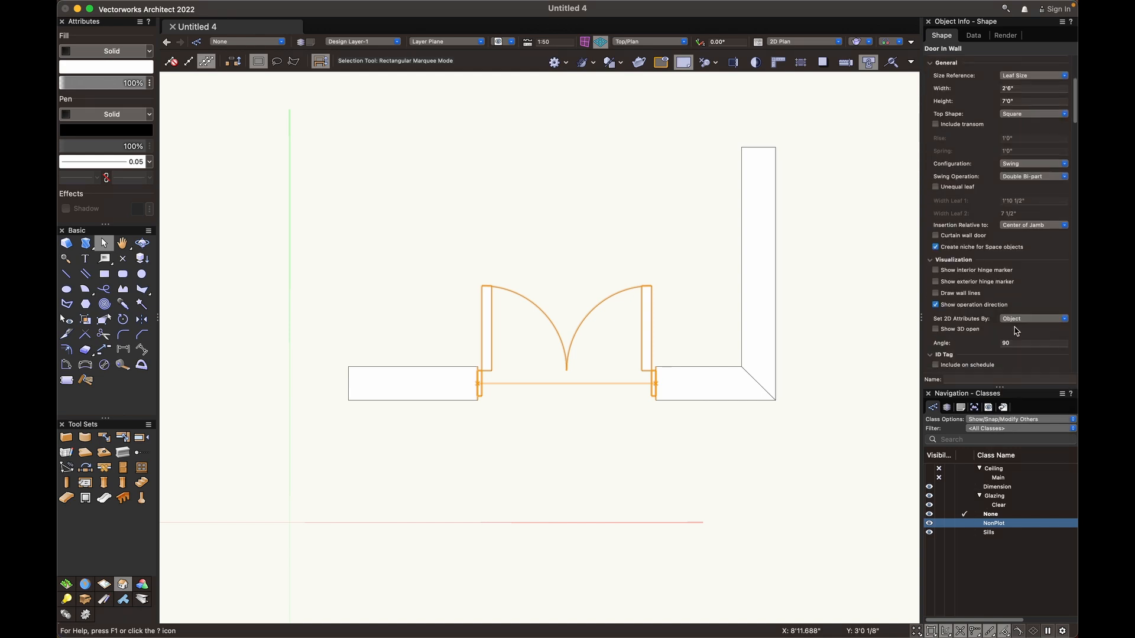
pyautogui.scroll(-2, 1016, 331)
pyautogui.scroll(-2, 986, 217)
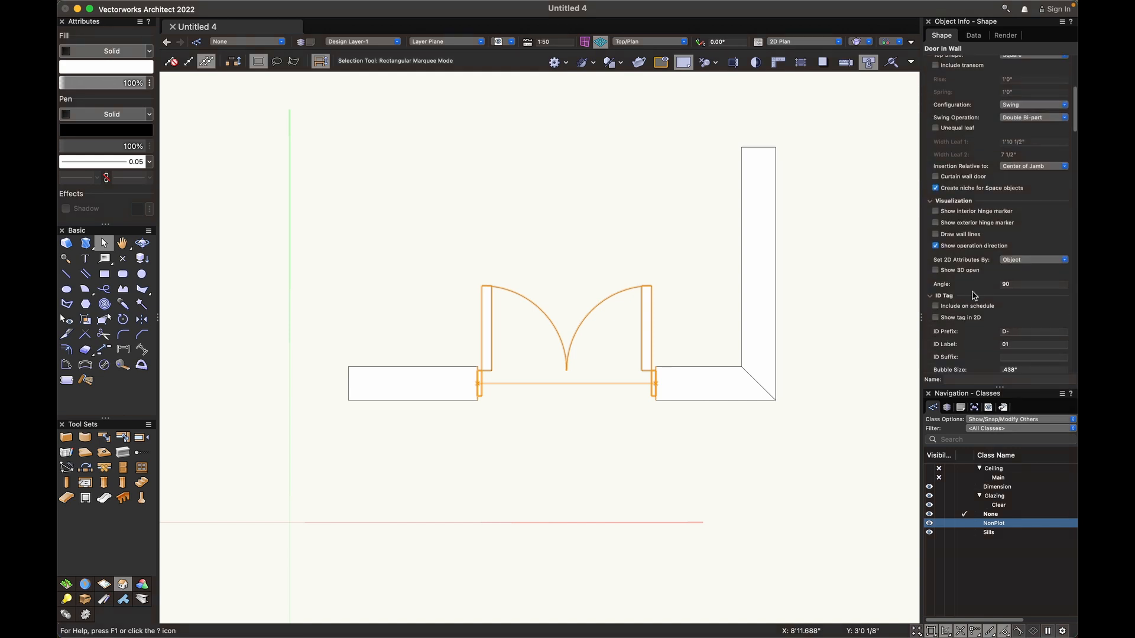
pyautogui.click(776, 456)
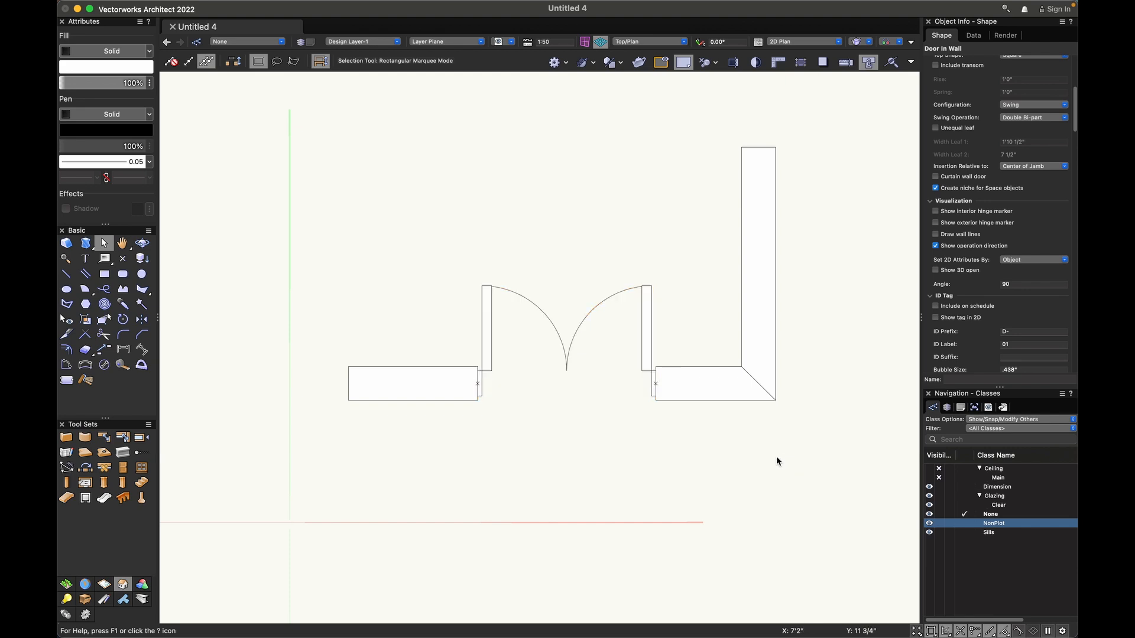
# View the walls in 3D and turn on Show 3D open for the double door.
pyautogui.press('c')
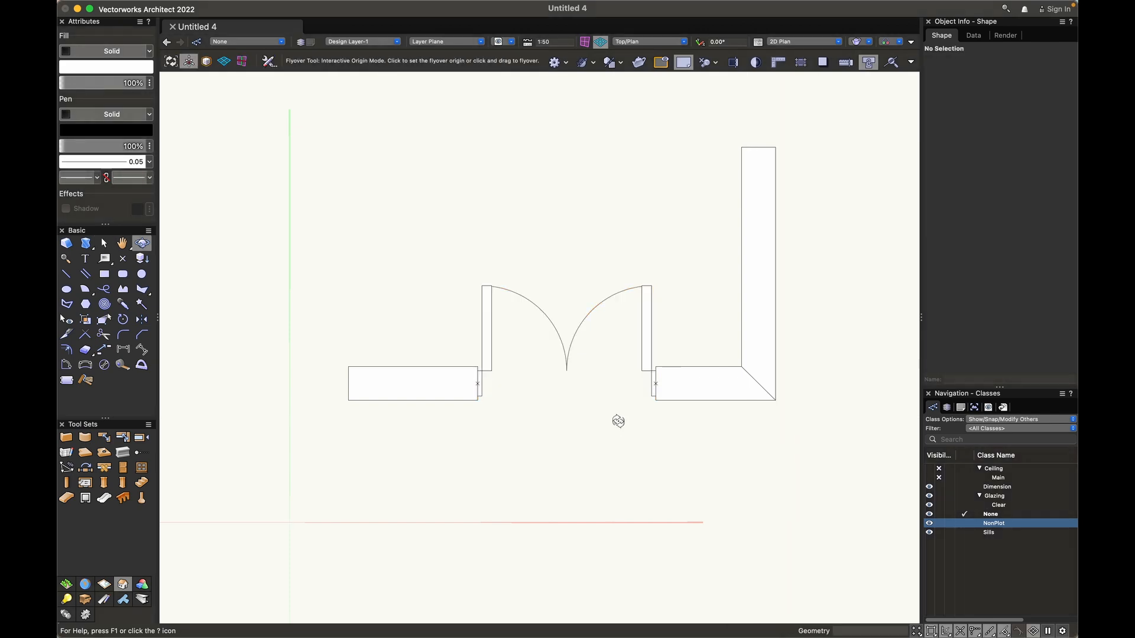
pyautogui.moveTo(518, 469); pyautogui.dragTo(573, 515)
pyautogui.press('h')
pyautogui.press('x')
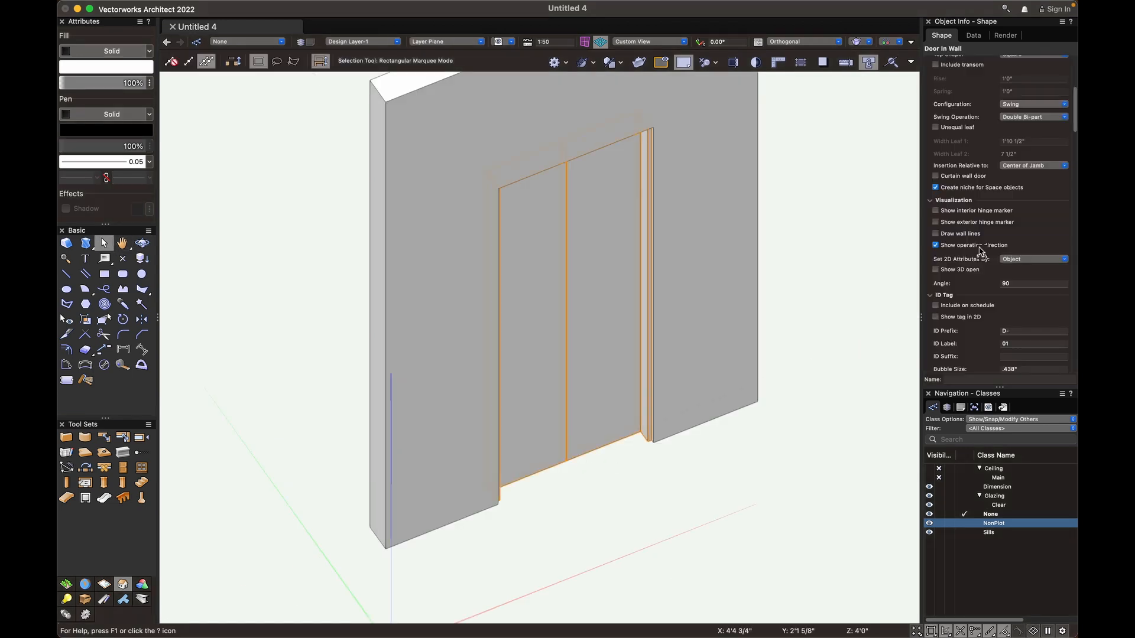
pyautogui.scroll(-1, 981, 251)
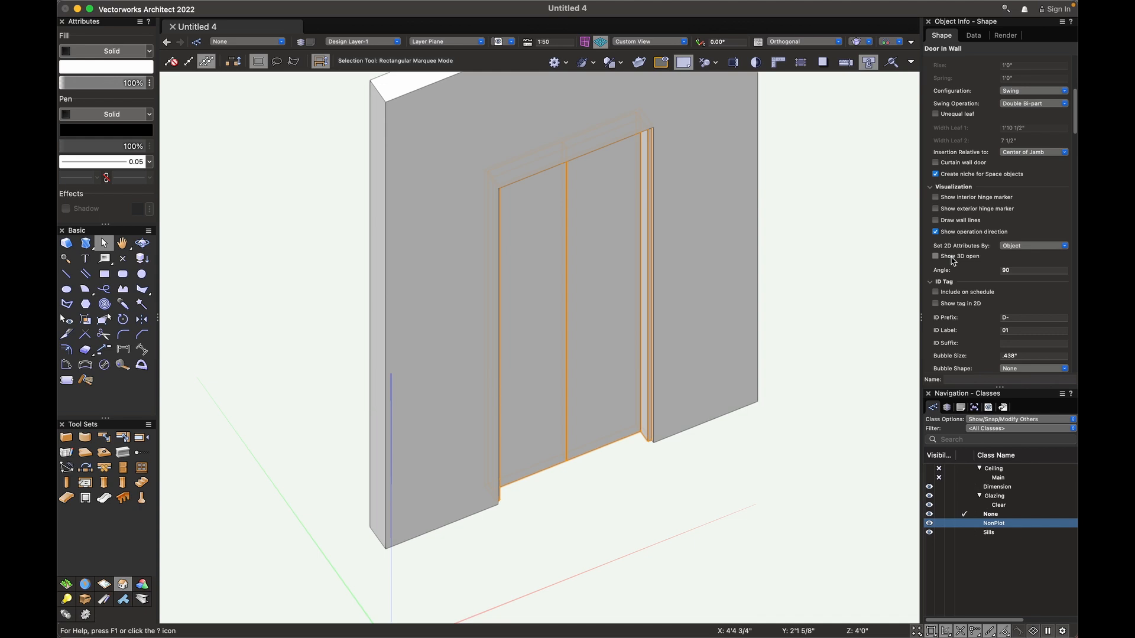
pyautogui.click(952, 259)
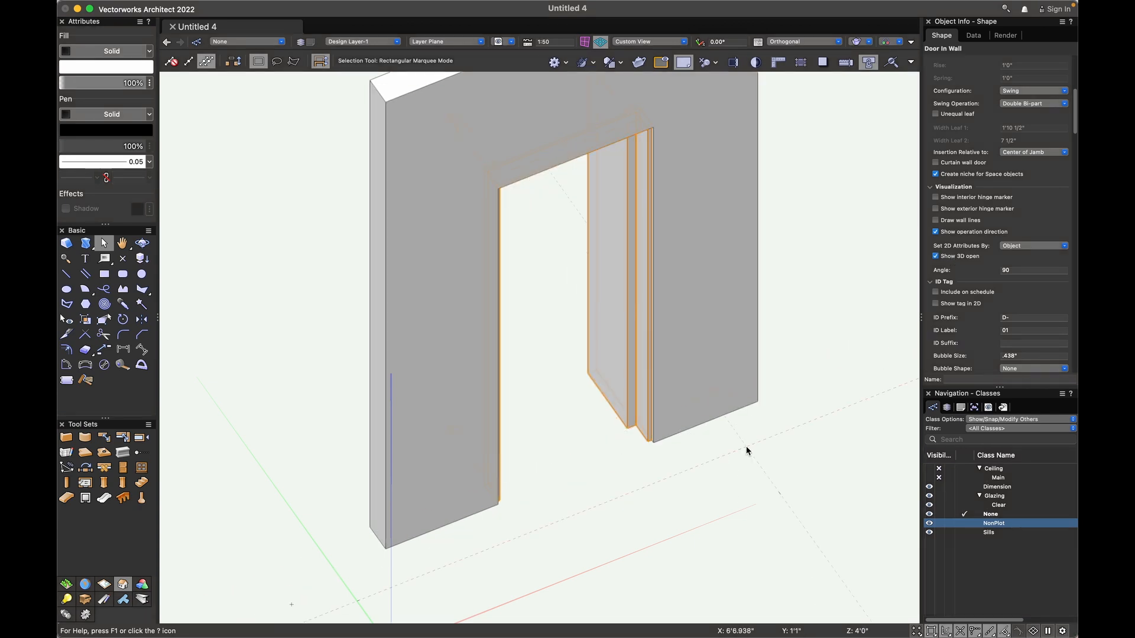
# Insert a custom window into the wall without the door, using the Window tool.
pyautogui.keyDown('super'); pyautogui.moveTo(746, 451); pyautogui.dragTo(723, 400, button='middle'); pyautogui.keyUp('super')
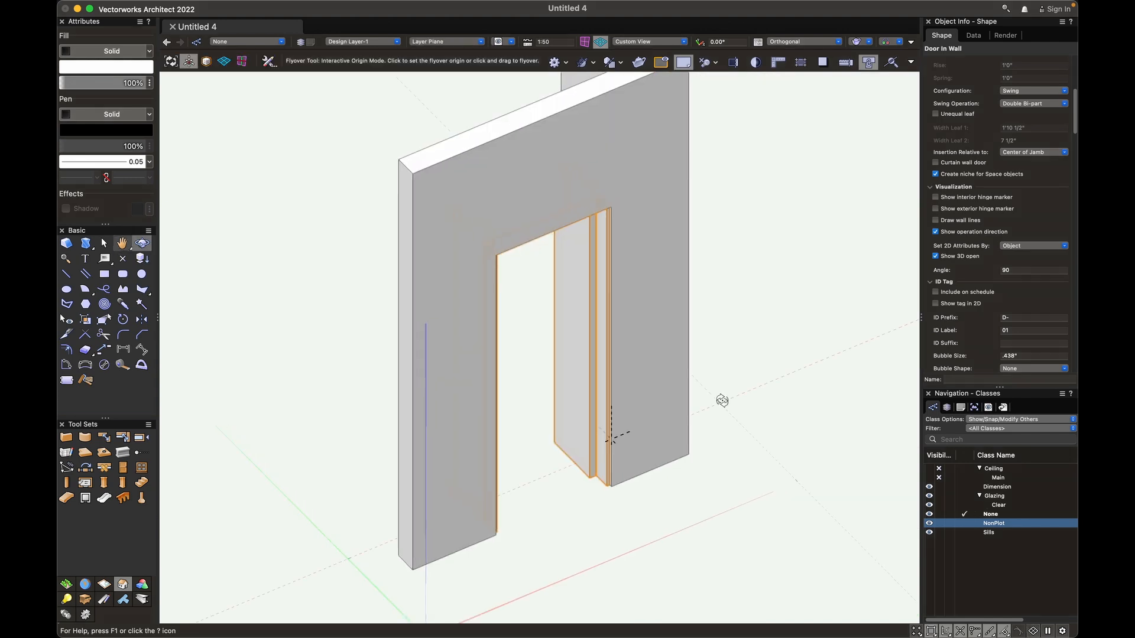
pyautogui.click(707, 406)
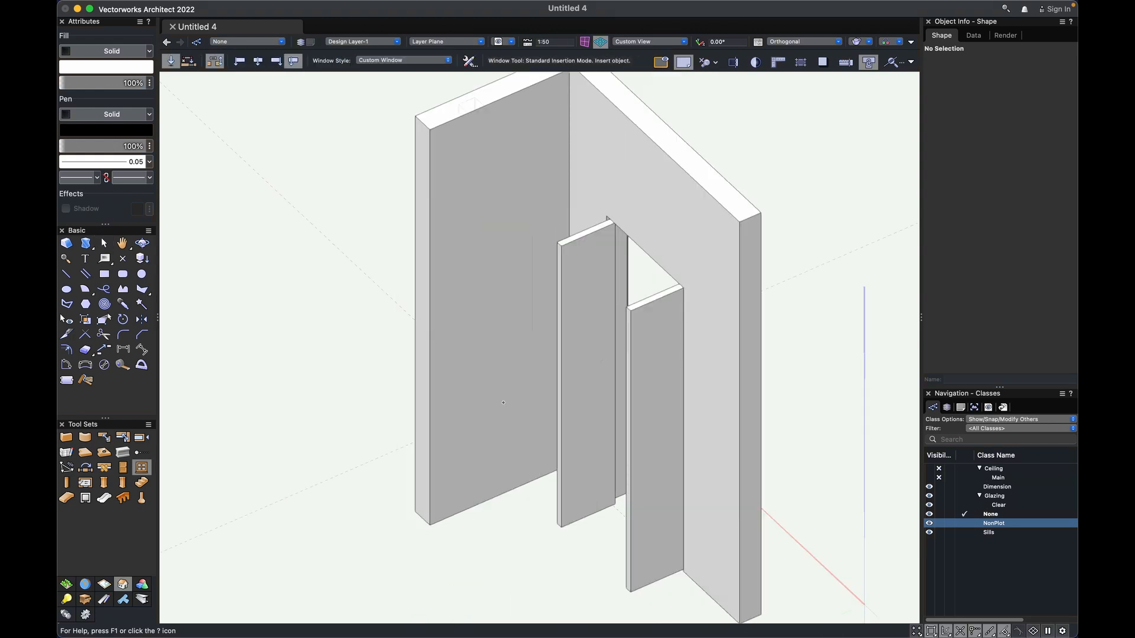
pyautogui.click(503, 402)
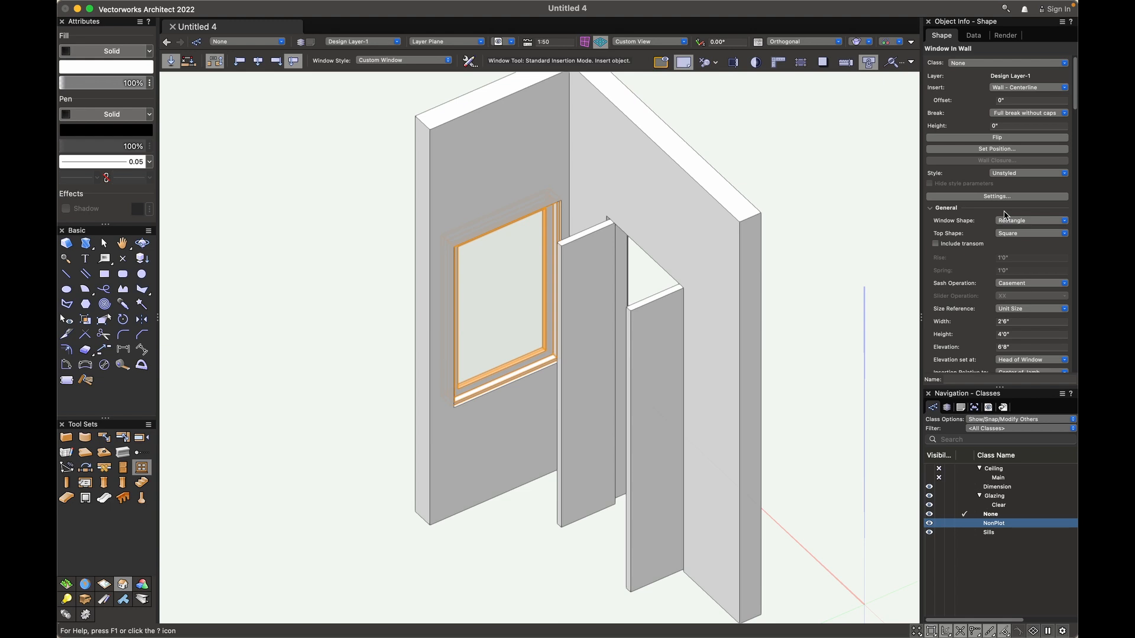
# Set the window's width to 2'0" and review its visualization and ID tag parameters.
pyautogui.scroll(-3, 1014, 260)
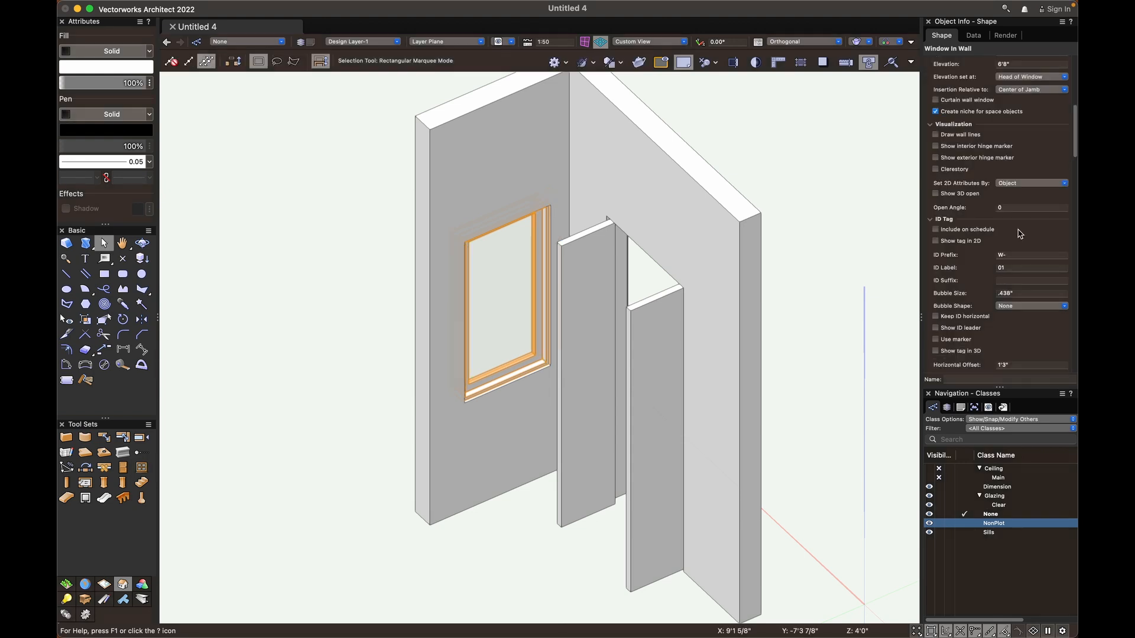
pyautogui.scroll(10, 1015, 237)
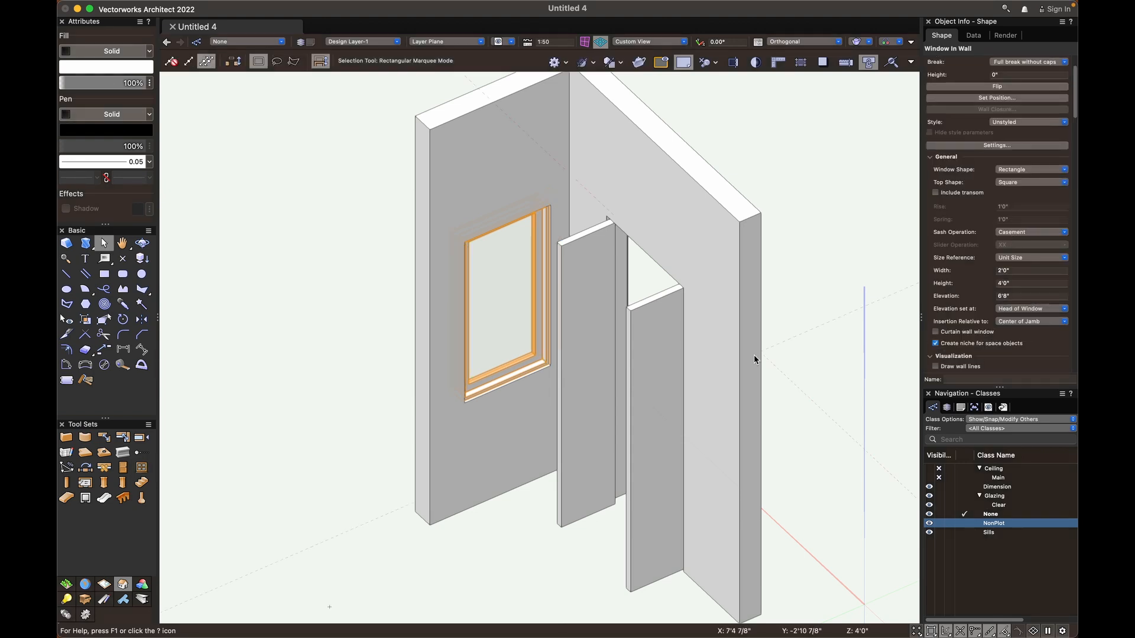
# Select the door from the other side of its wall and compare its Default Settings and BIM Door data sheets.
pyautogui.scroll(-1, 781, 369)
pyautogui.moveTo(781, 369); pyautogui.dragTo(789, 356, button='middle')
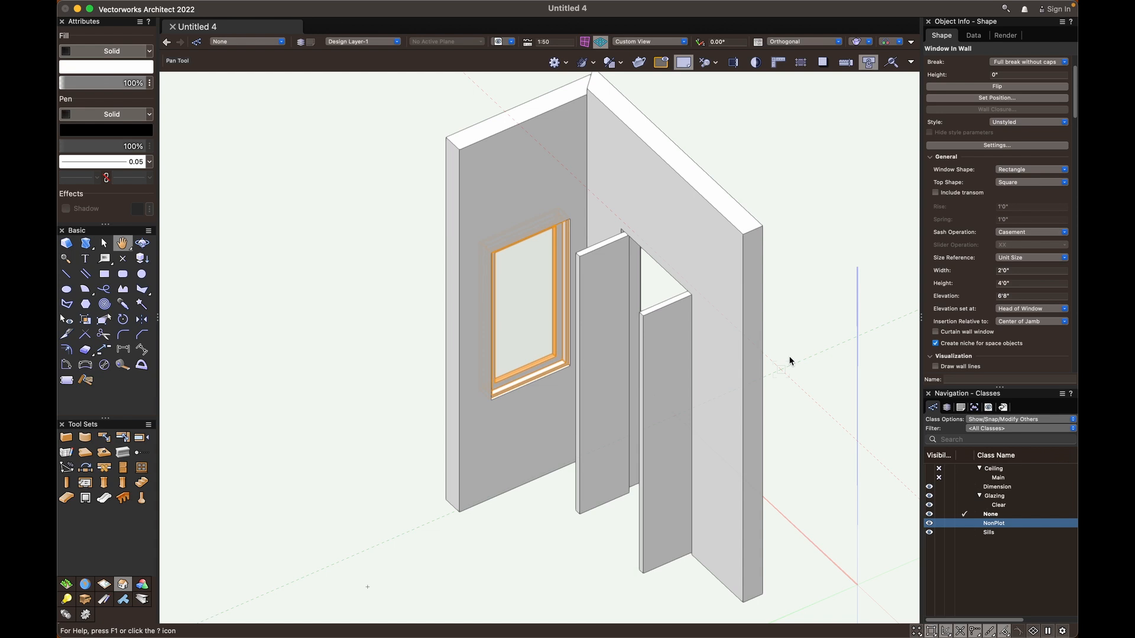
pyautogui.keyDown('super'); pyautogui.moveTo(789, 356); pyautogui.dragTo(595, 453, button='middle'); pyautogui.keyUp('super')
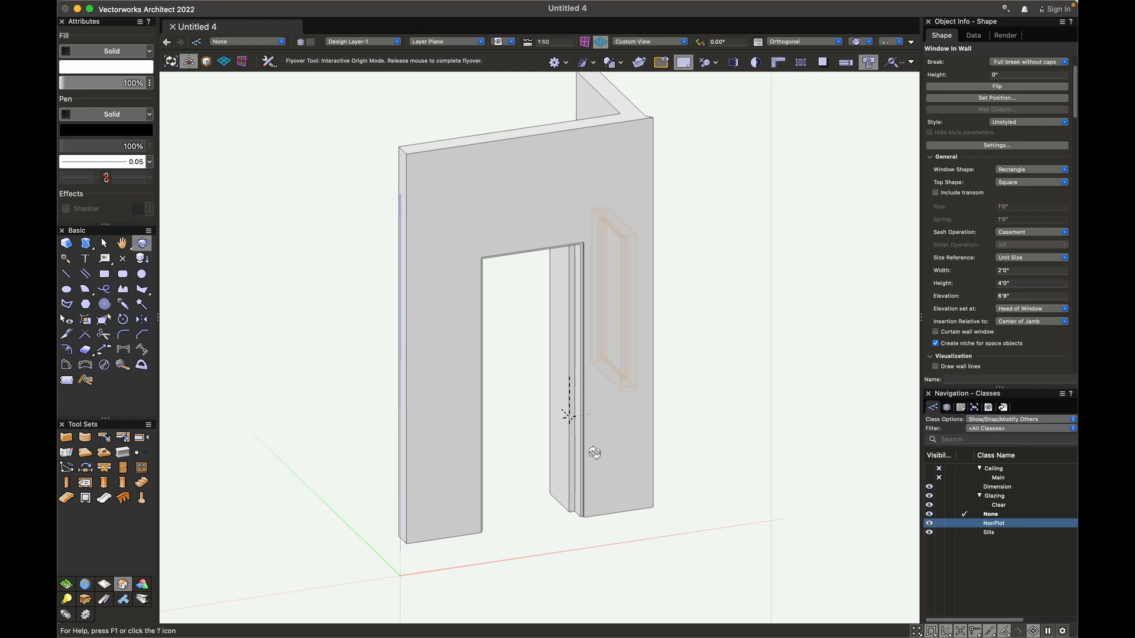
pyautogui.keyDown('super'); pyautogui.moveTo(595, 453); pyautogui.dragTo(772, 360, button='middle'); pyautogui.keyUp('super')
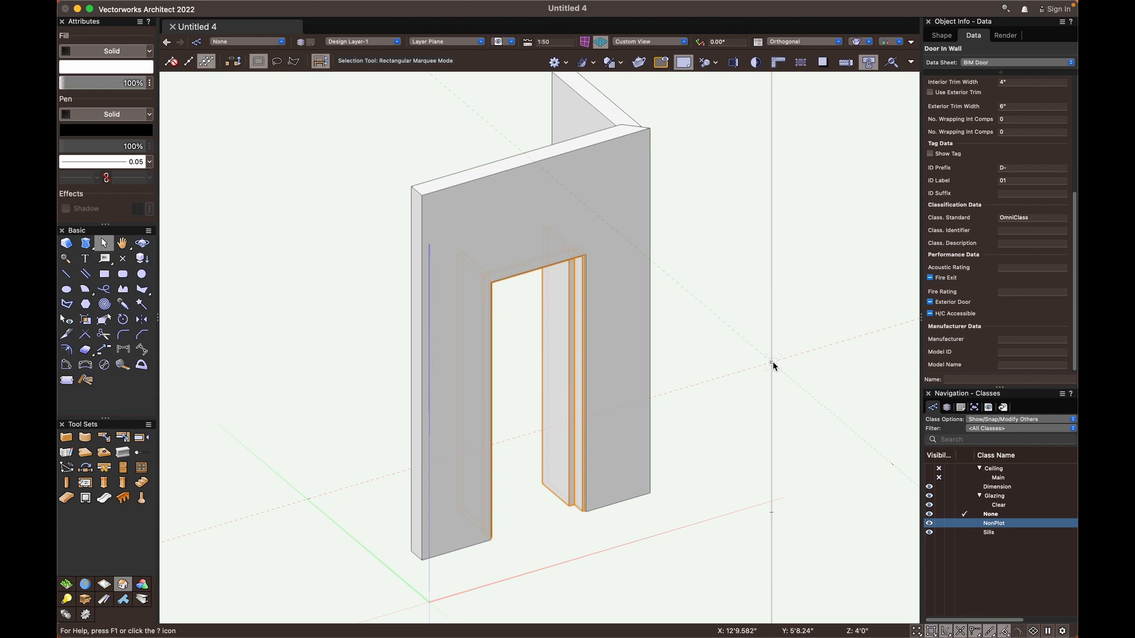
pyautogui.click(1022, 63)
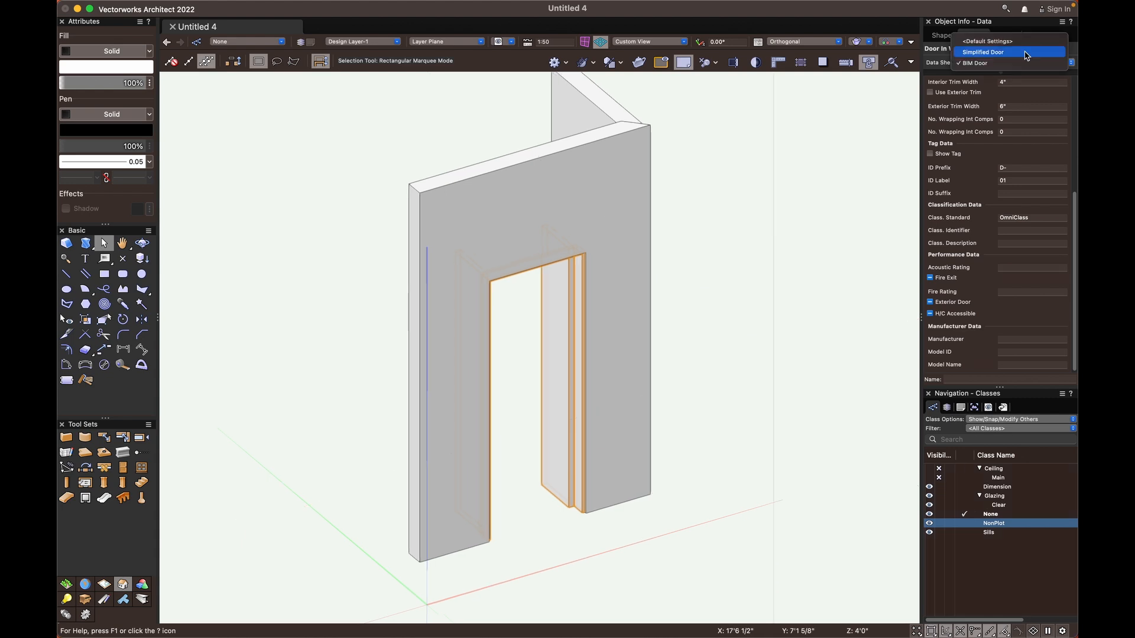
pyautogui.click(1024, 42)
pyautogui.click(1023, 63)
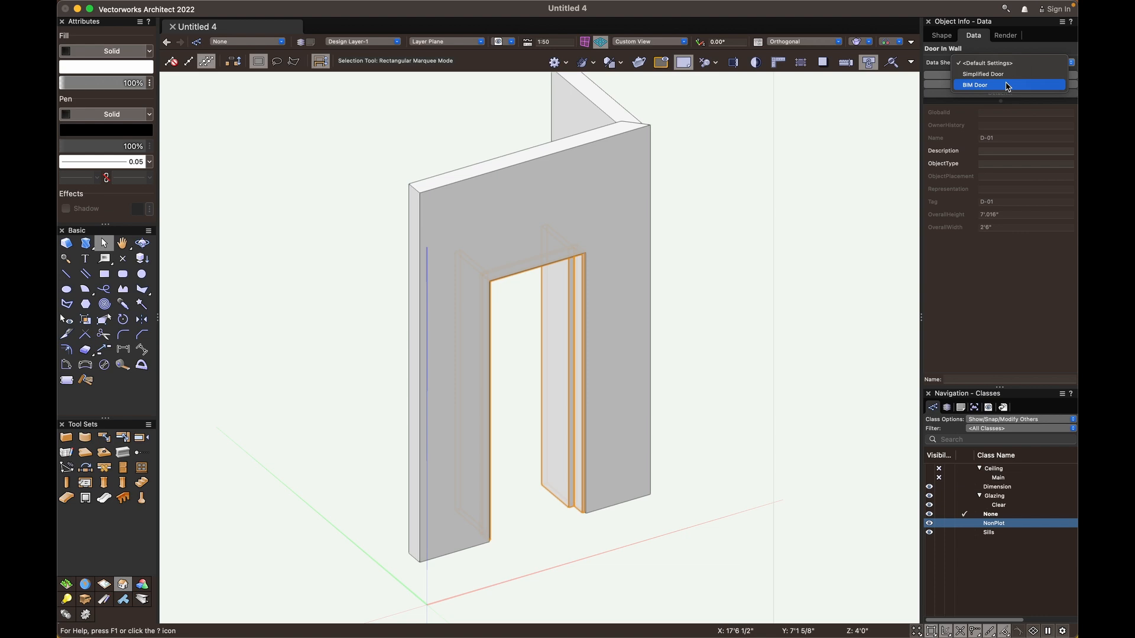
pyautogui.click(1008, 85)
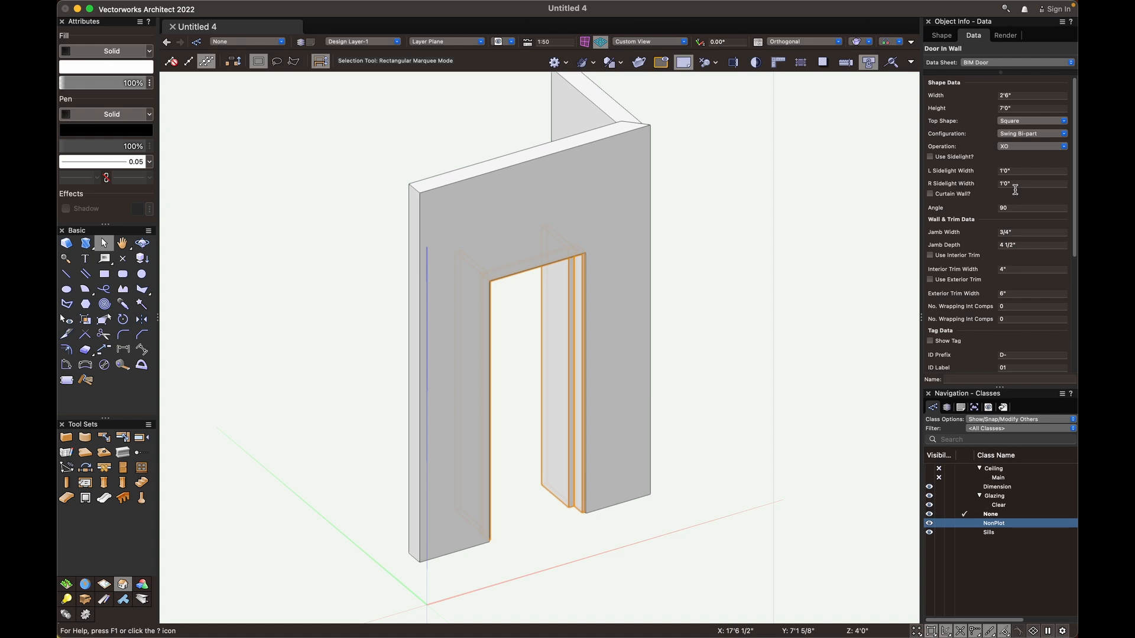
# Try to enter "Plyboard coma" as the manufacturer in the door's BIM Door data, deselecting and reselecting the door.
pyautogui.scroll(-5, 1015, 189)
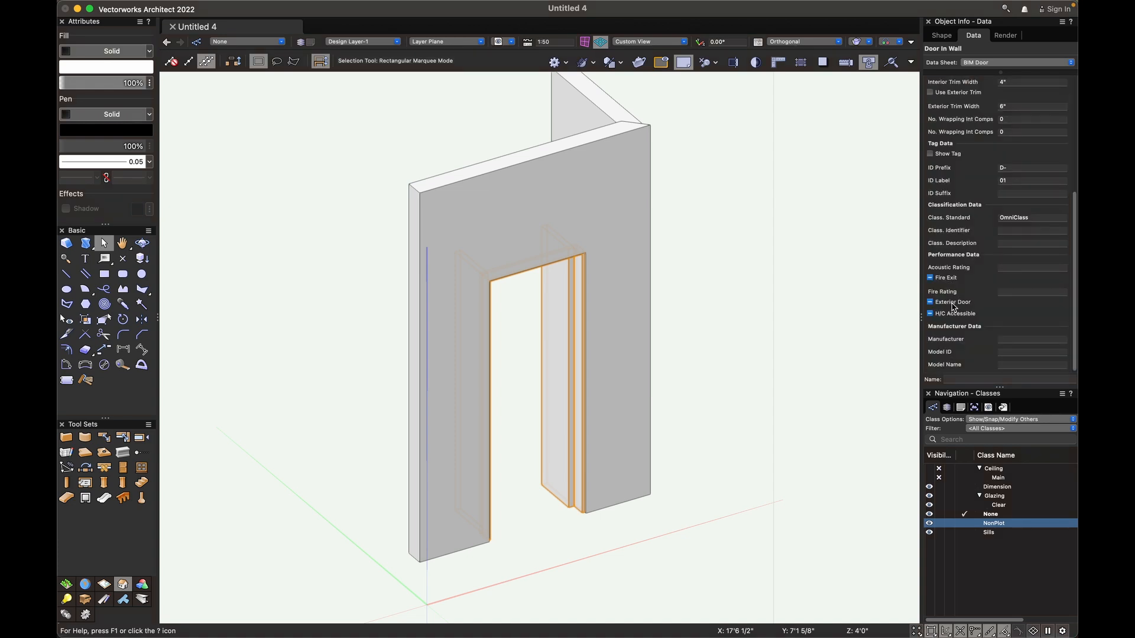
pyautogui.click(1032, 340)
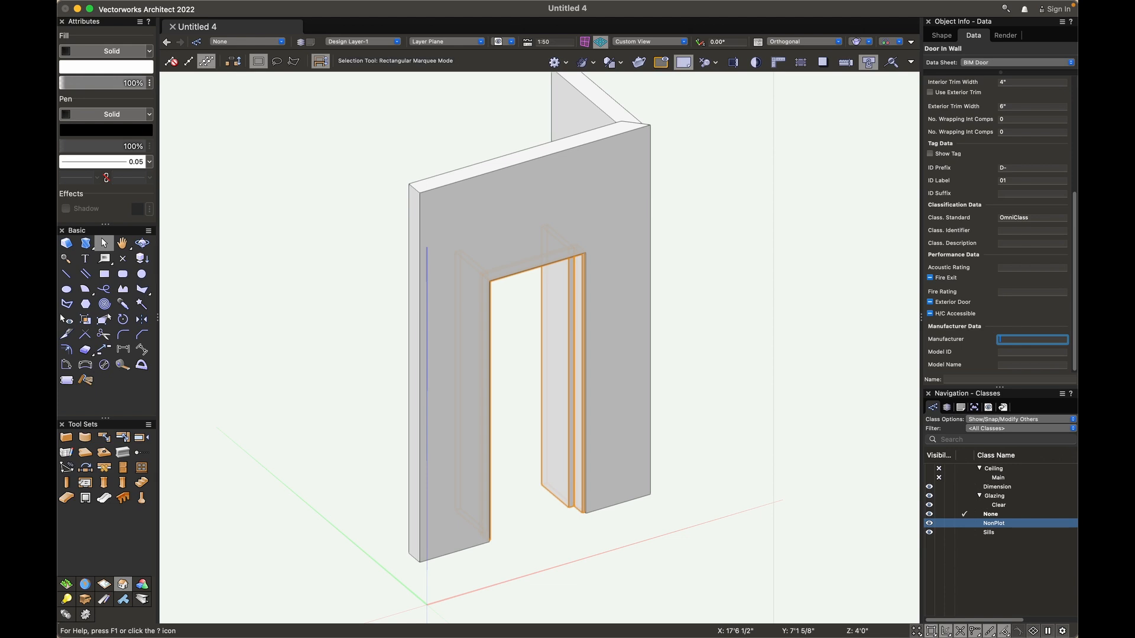
pyautogui.write('Plyboard coma')
pyautogui.click(728, 379)
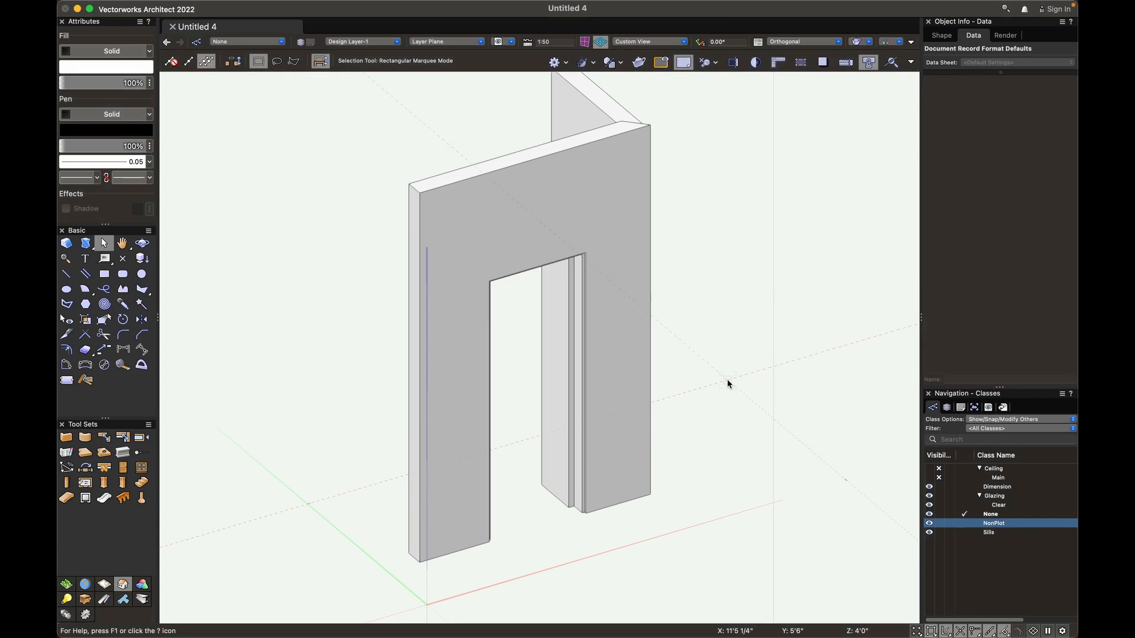
pyautogui.click(577, 428)
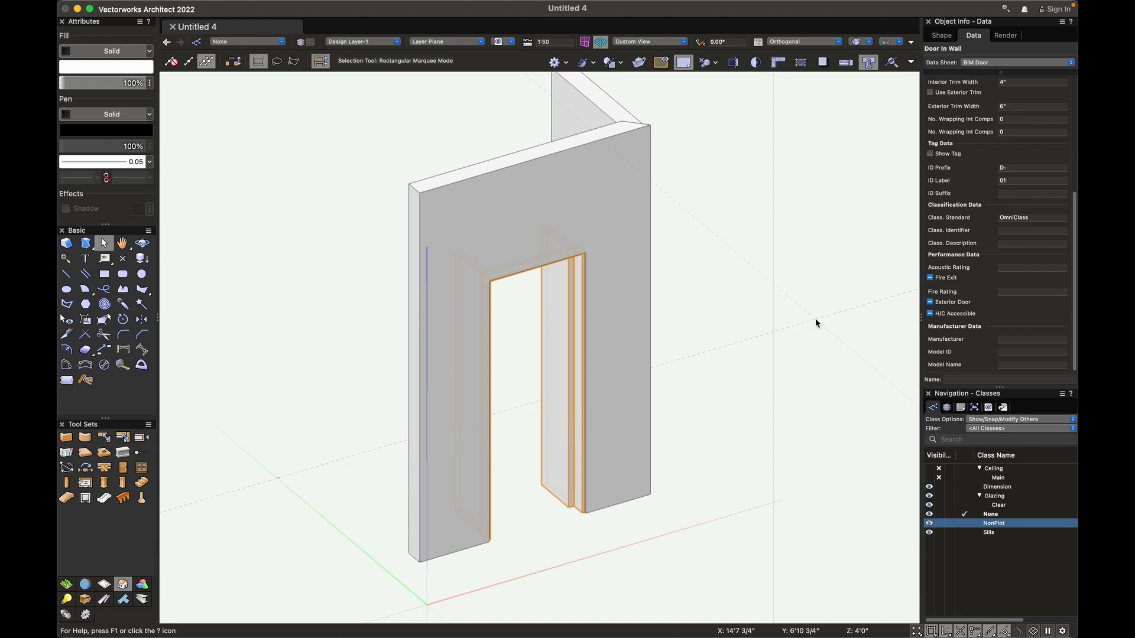
# Turn the model to the outer face of the window wall, then examine that wall's render properties and deselect it.
pyautogui.scroll(-1, 814, 324)
pyautogui.press('h')
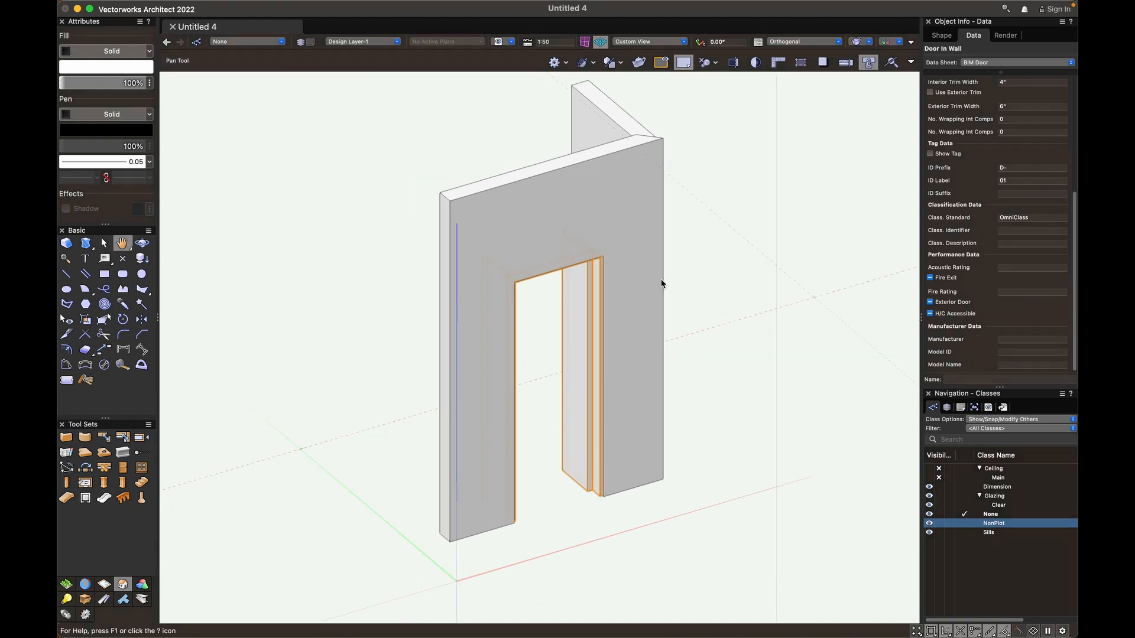
pyautogui.press('x')
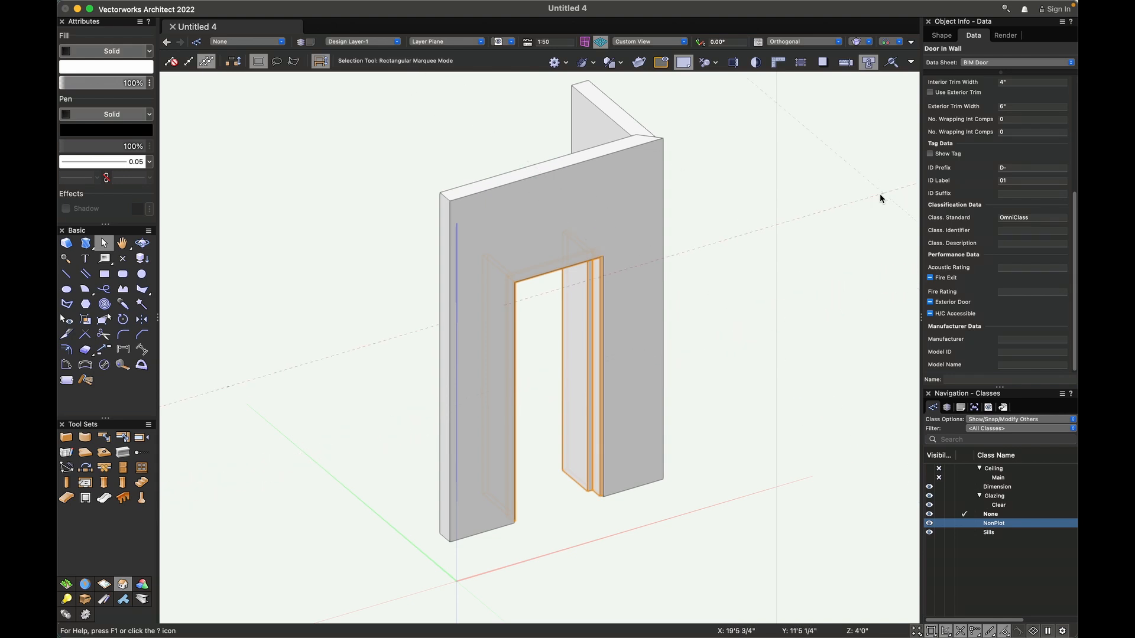
pyautogui.click(708, 334)
pyautogui.hotkey('shift', 'c')
pyautogui.moveTo(704, 468); pyautogui.dragTo(402, 458)
pyautogui.press('space')
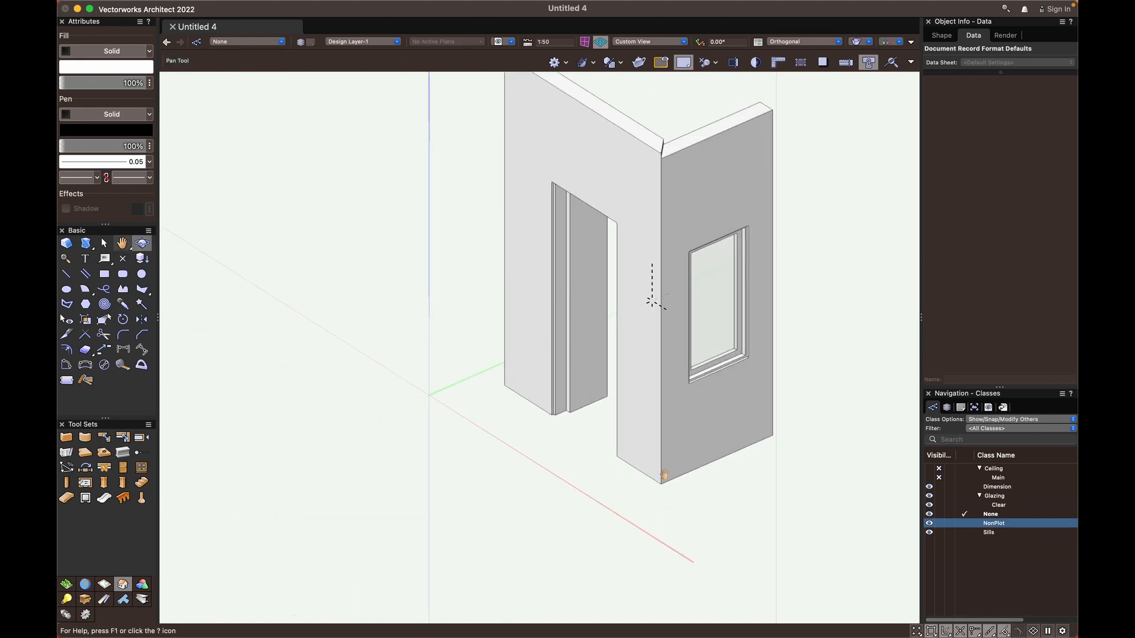
pyautogui.moveTo(664, 475); pyautogui.dragTo(507, 552)
pyautogui.click(576, 273)
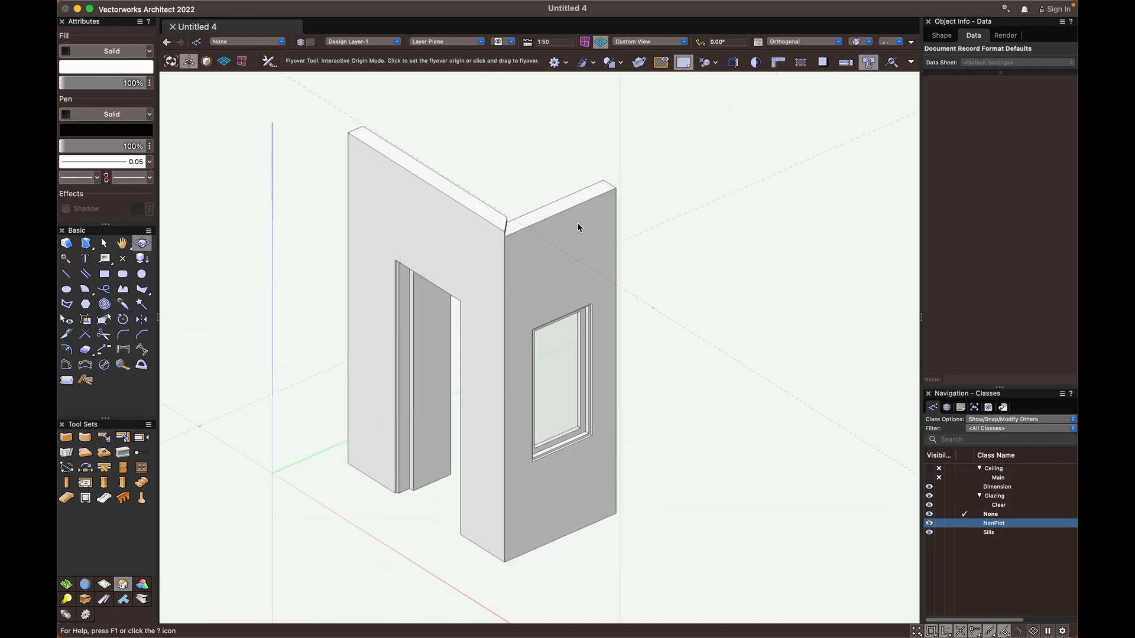
pyautogui.press('x')
pyautogui.click(578, 227)
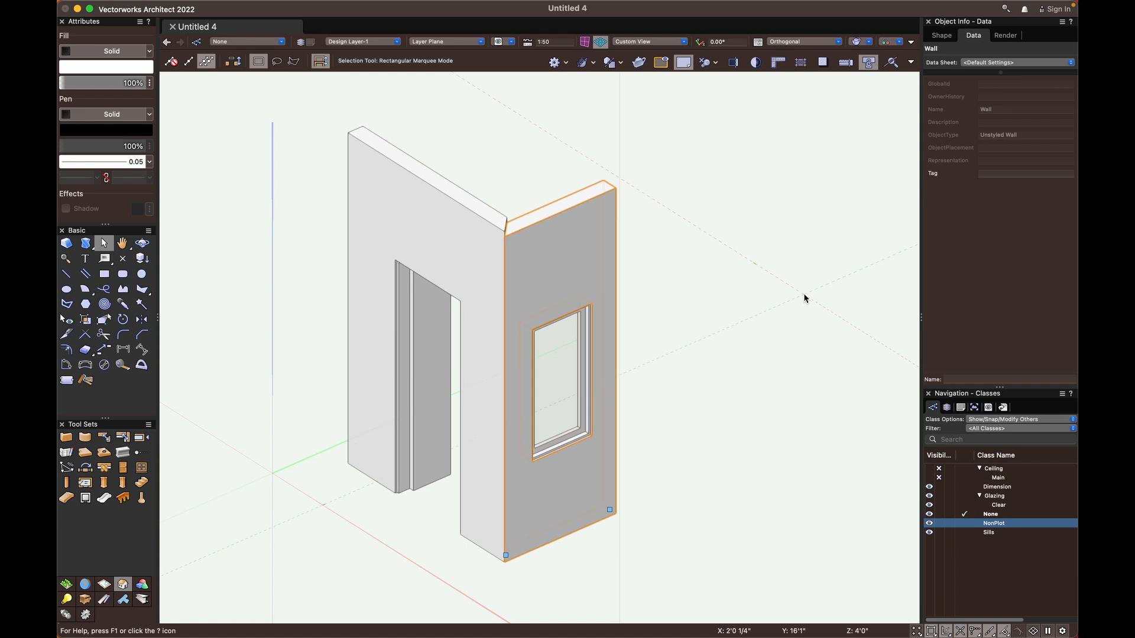
pyautogui.click(1012, 36)
pyautogui.scroll(3, 990, 158)
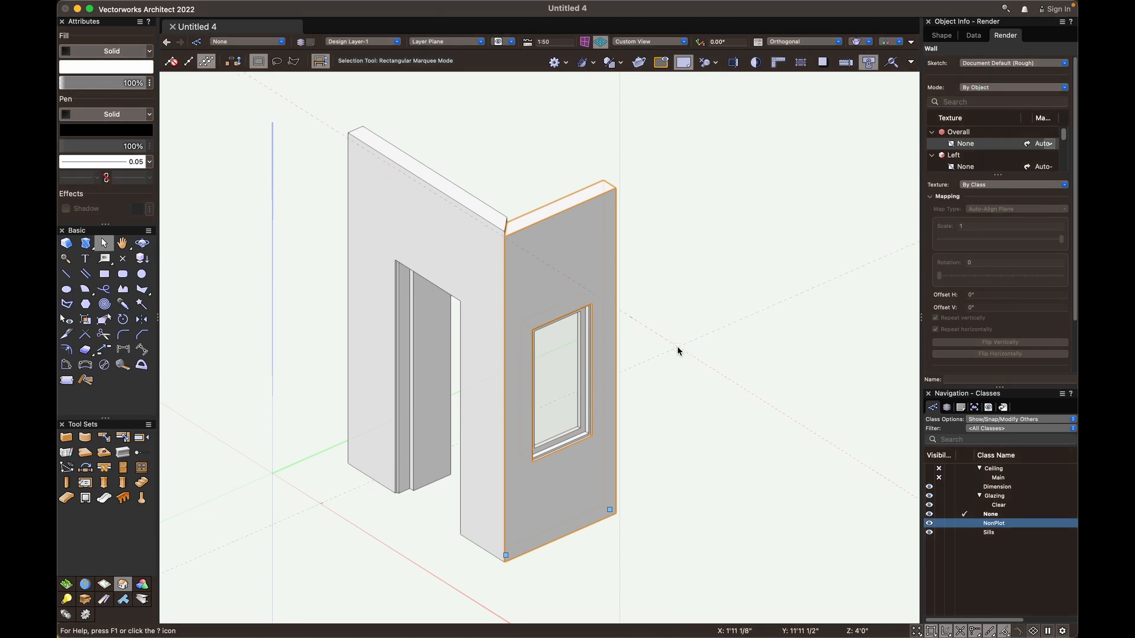
pyautogui.click(694, 395)
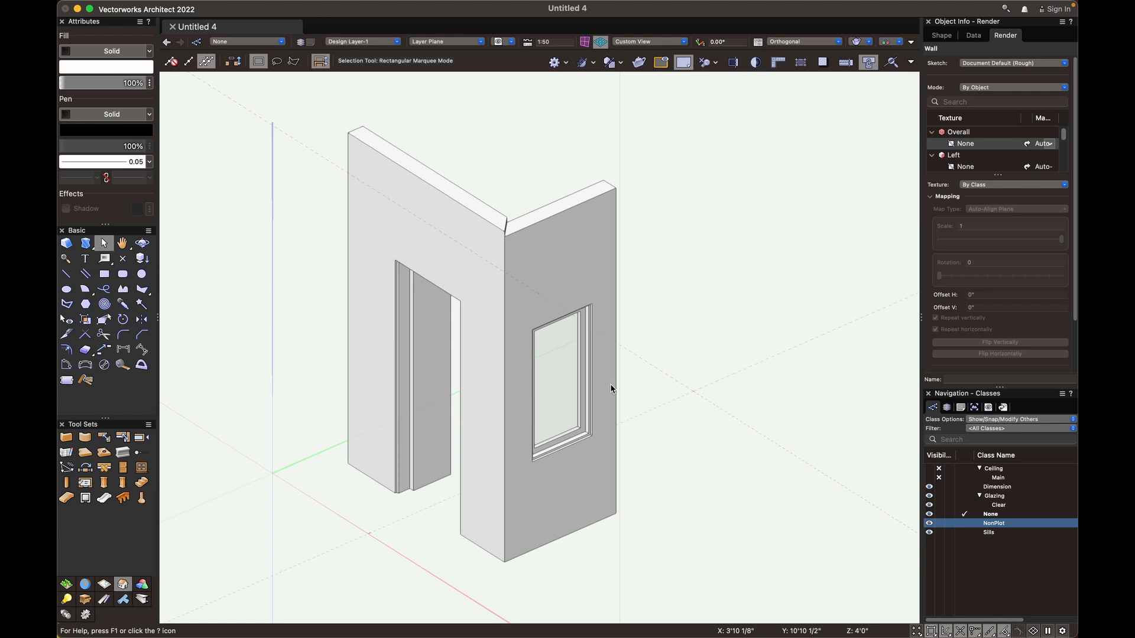
# Draw a rectangle about 2'1 3/4" by 4'3 1/2" on the ground beside the walls and fill it with dark green.
pyautogui.scroll(-1, 665, 365)
pyautogui.press('4')
pyautogui.click(789, 292)
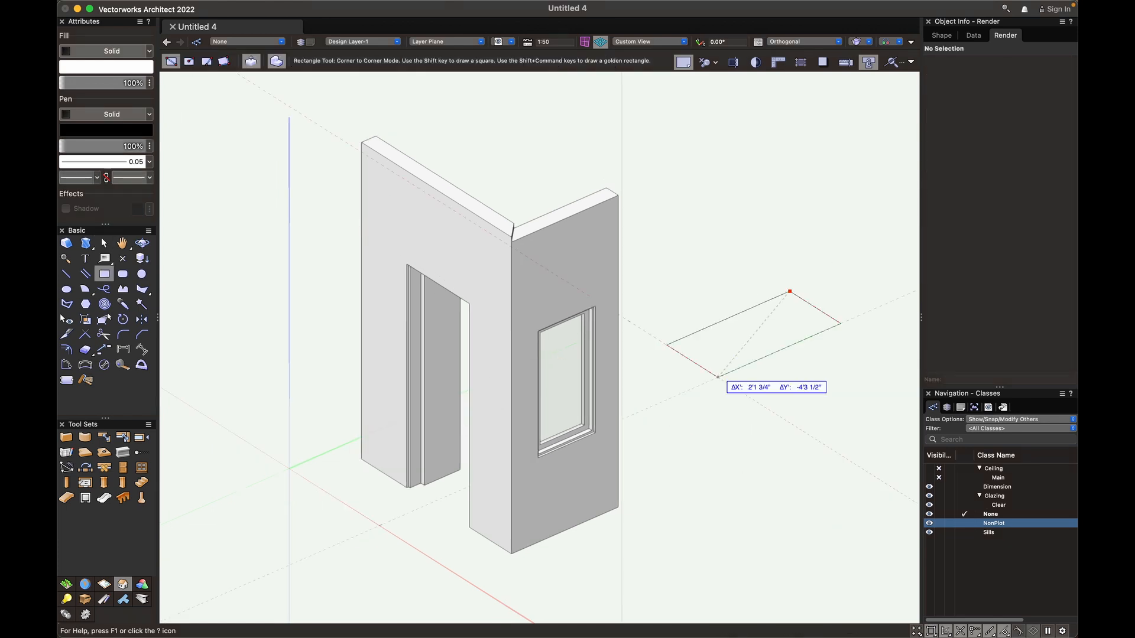
pyautogui.click(718, 377)
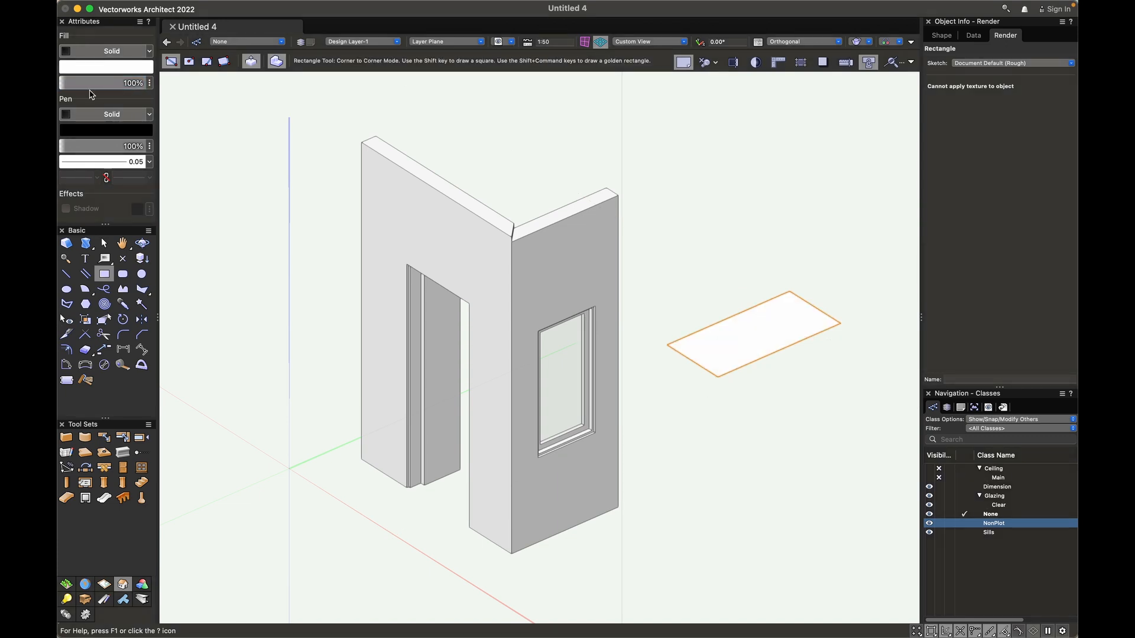
pyautogui.click(95, 72)
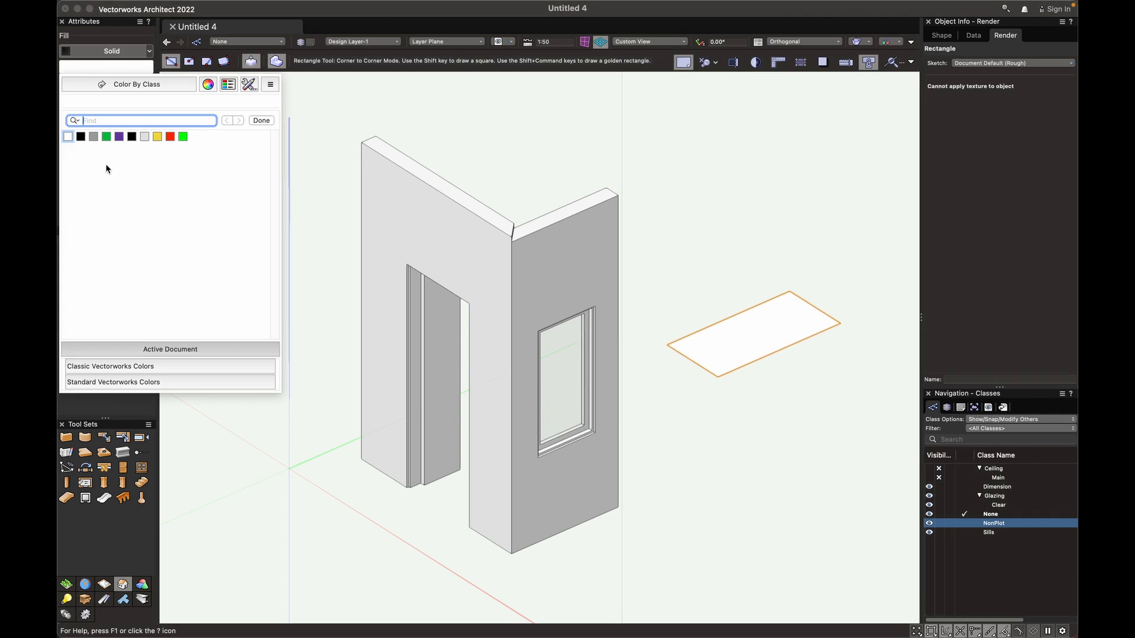
pyautogui.click(106, 137)
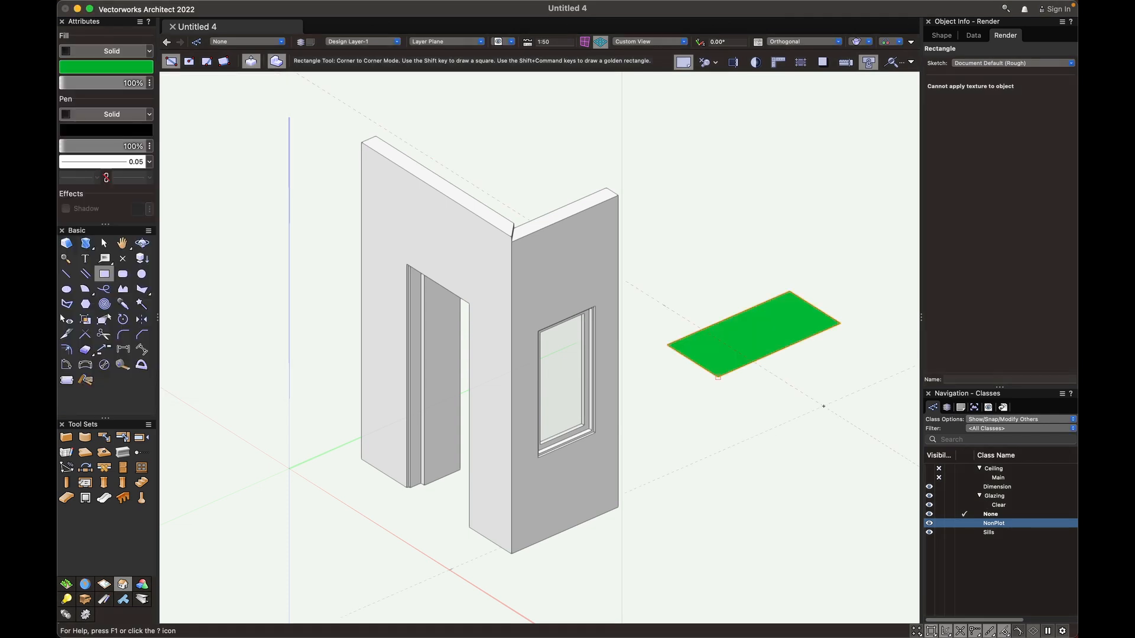
pyautogui.press('x')
pyautogui.press('x')
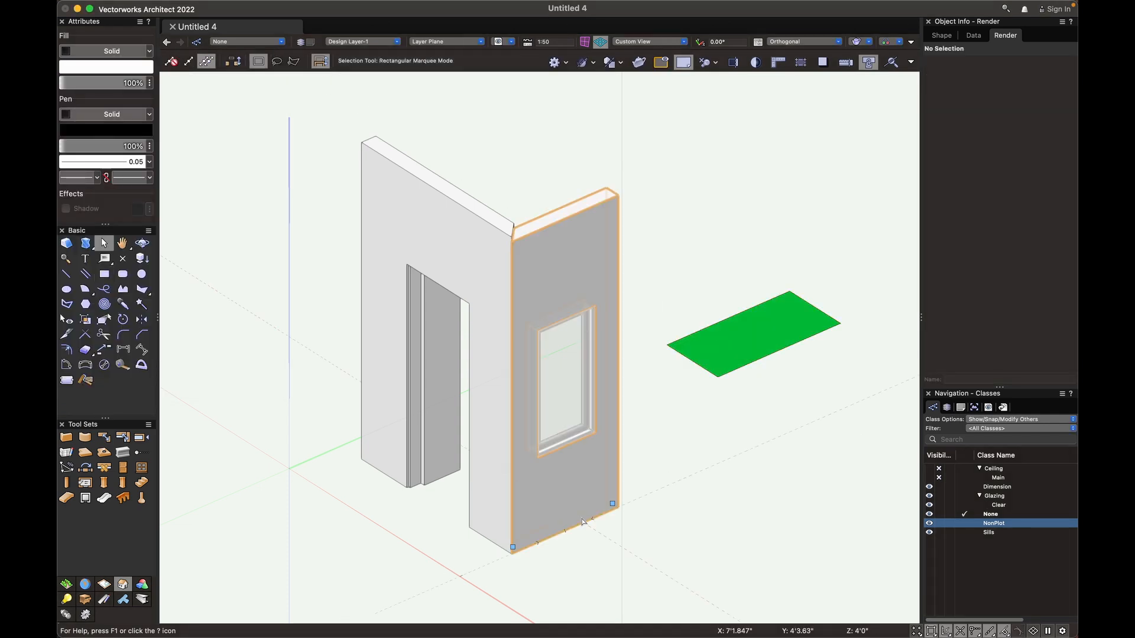
# Give the window wall a red fill (RGB 255, 0, 0) and check the wall's attributes.
pyautogui.click(583, 521)
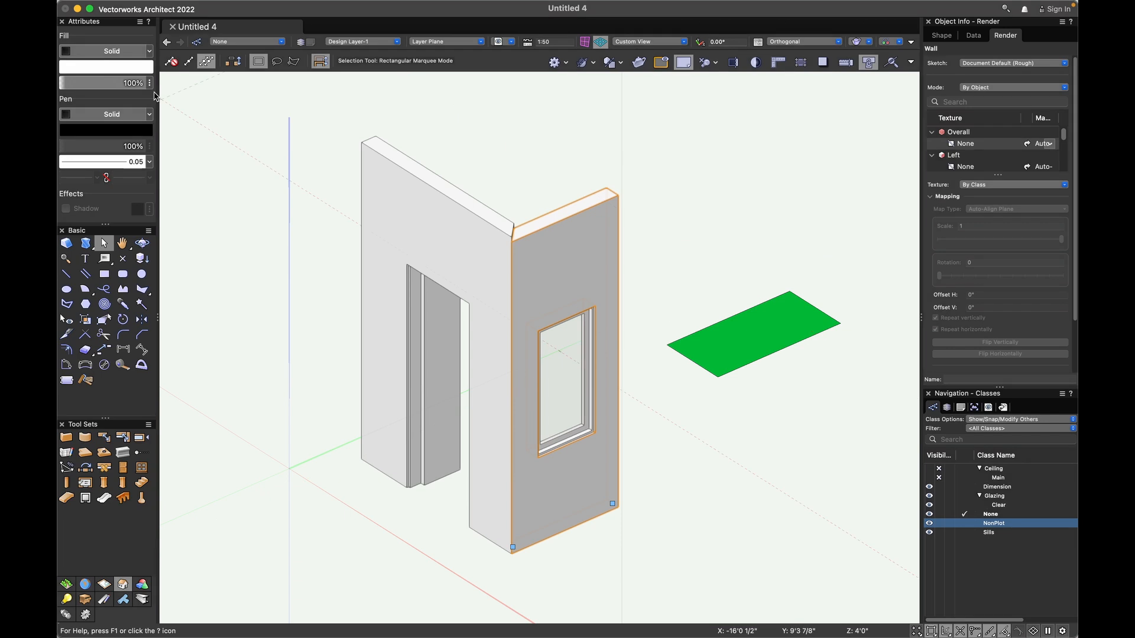
pyautogui.click(124, 71)
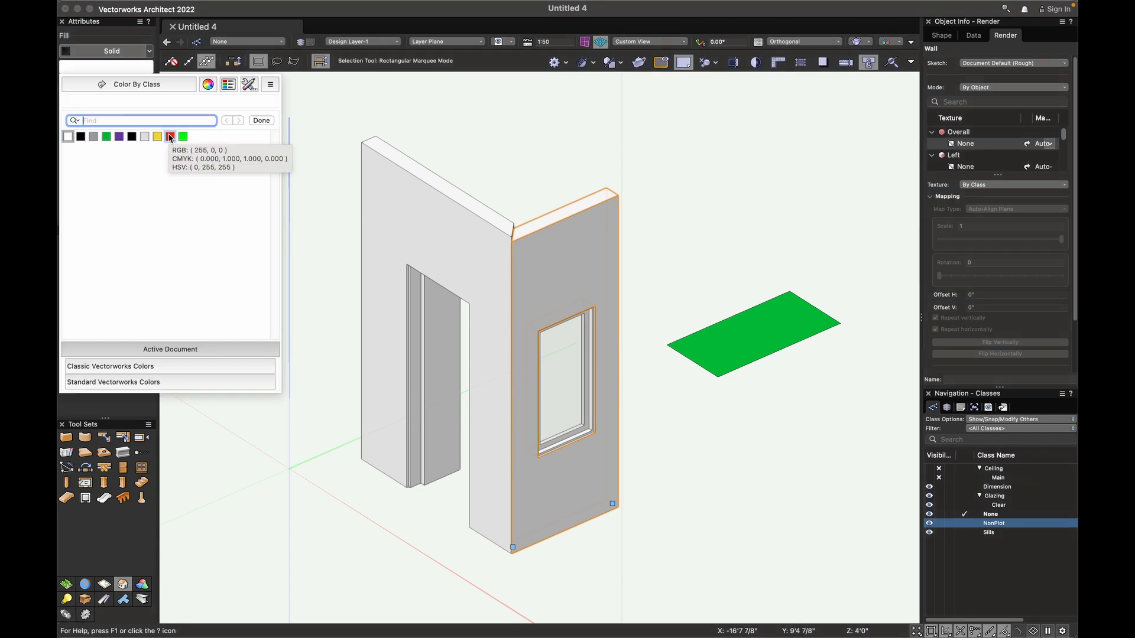
pyautogui.click(171, 137)
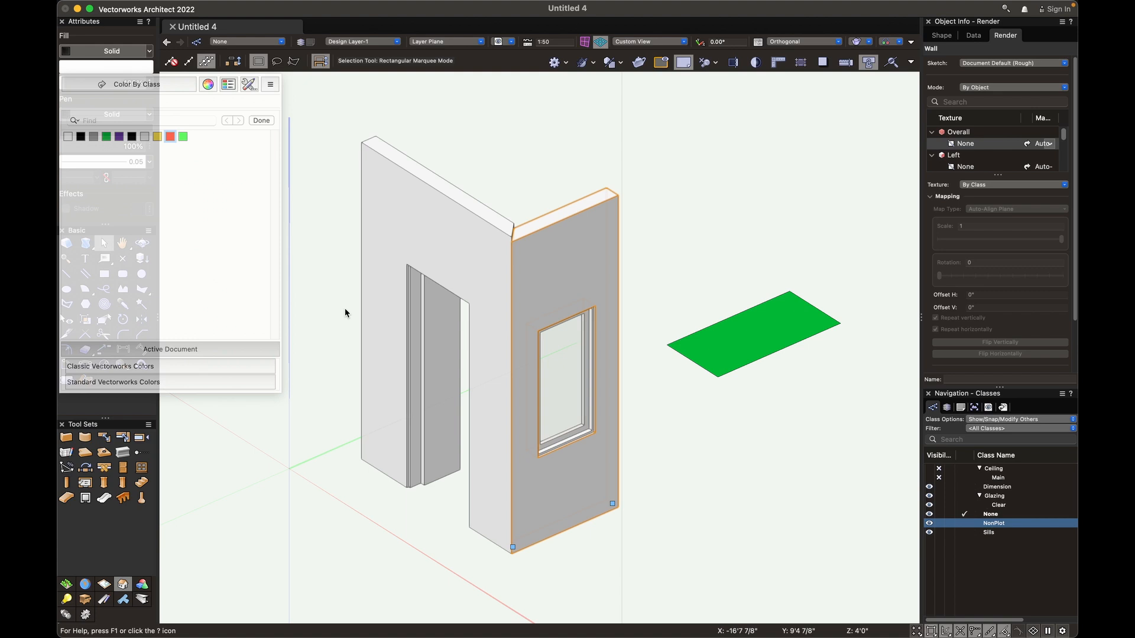
pyautogui.click(748, 468)
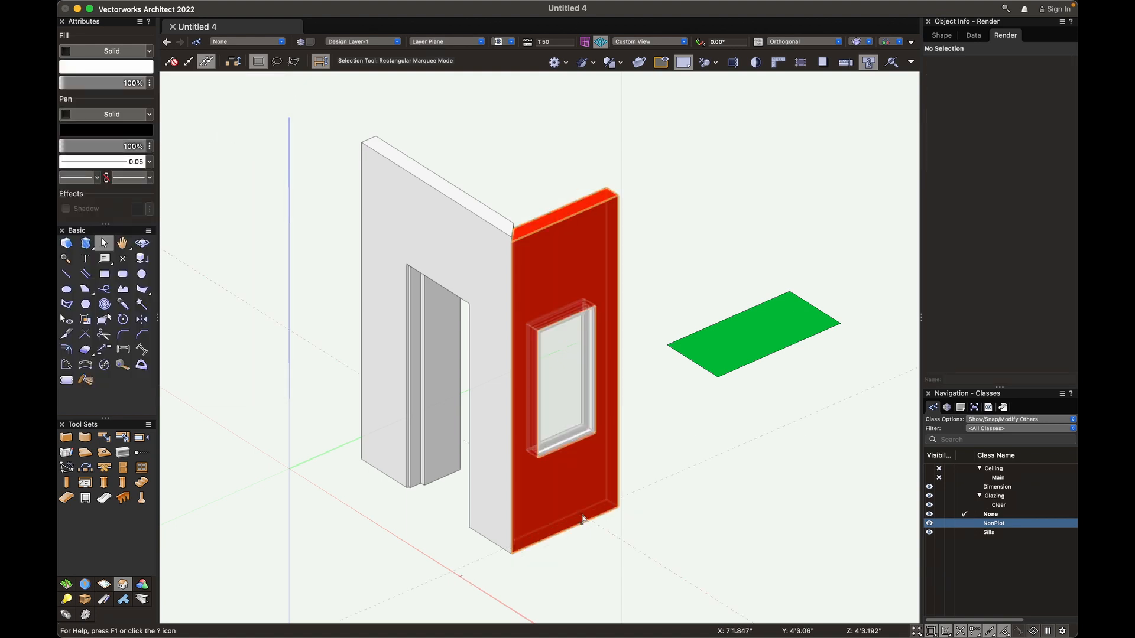
pyautogui.click(583, 519)
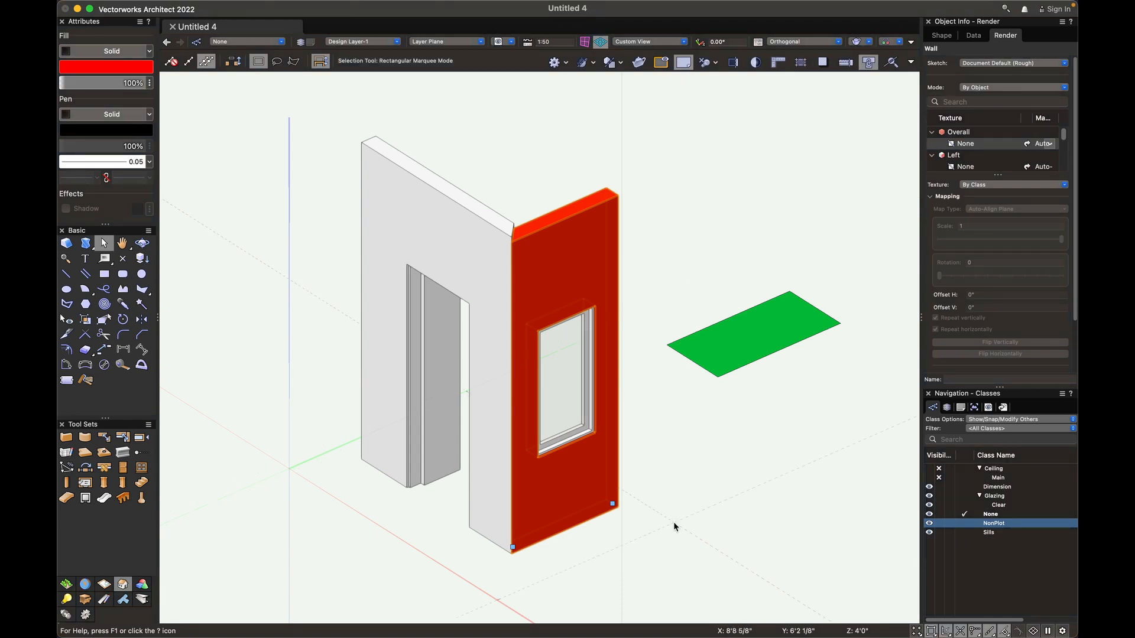
pyautogui.click(681, 466)
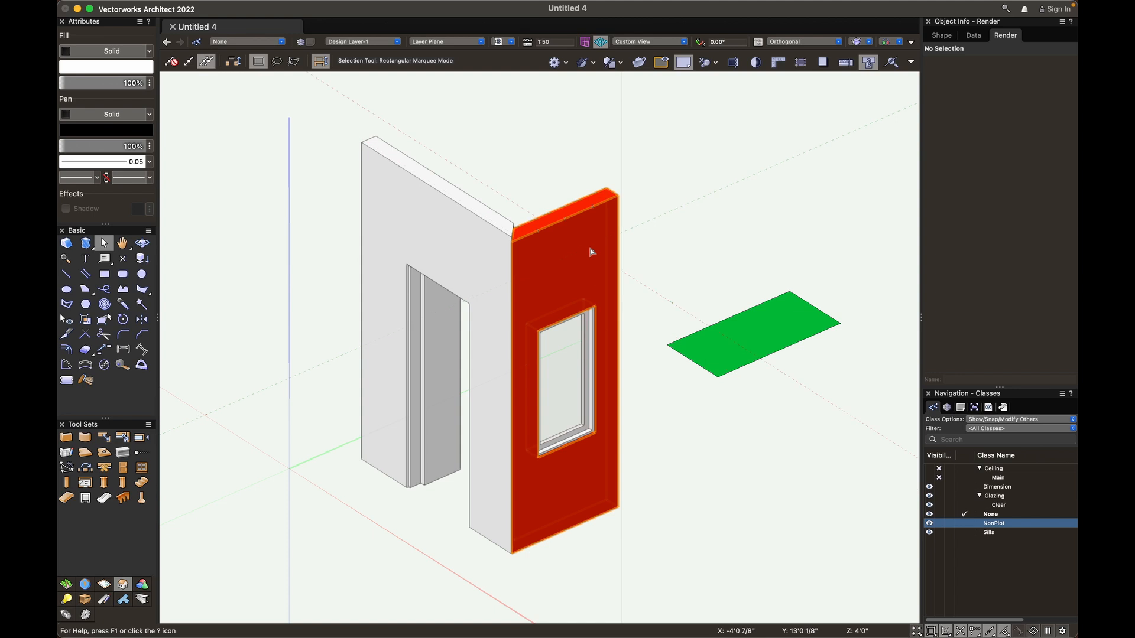
# Try the Glass Clear RT texture on the red wall as its overall texture, and set the texture back to By Class.
pyautogui.click(607, 256)
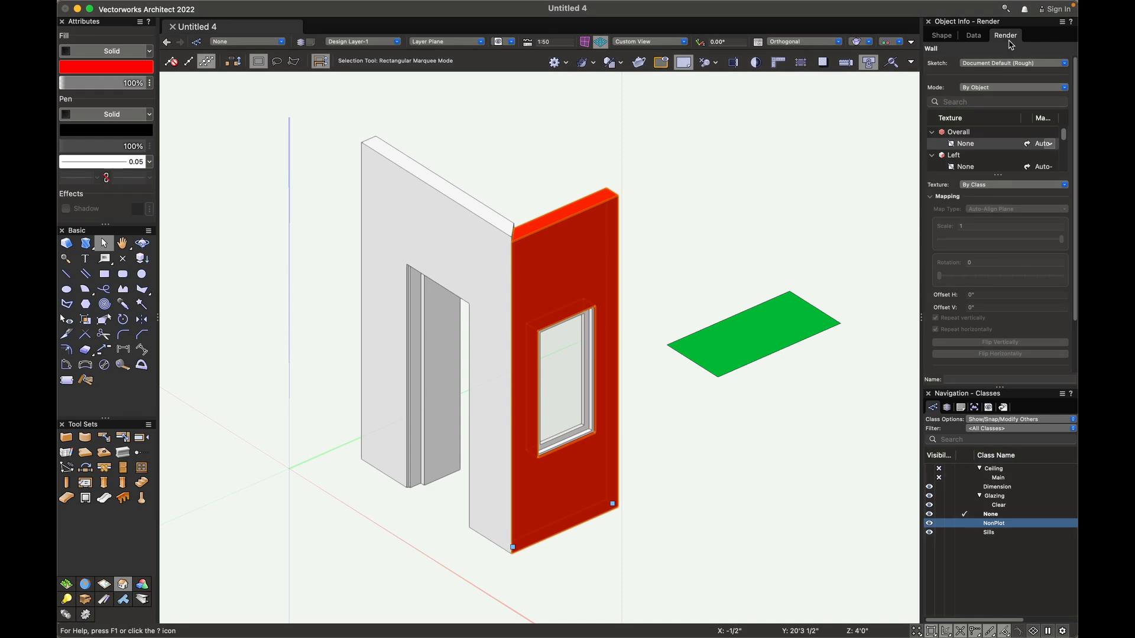
pyautogui.click(998, 185)
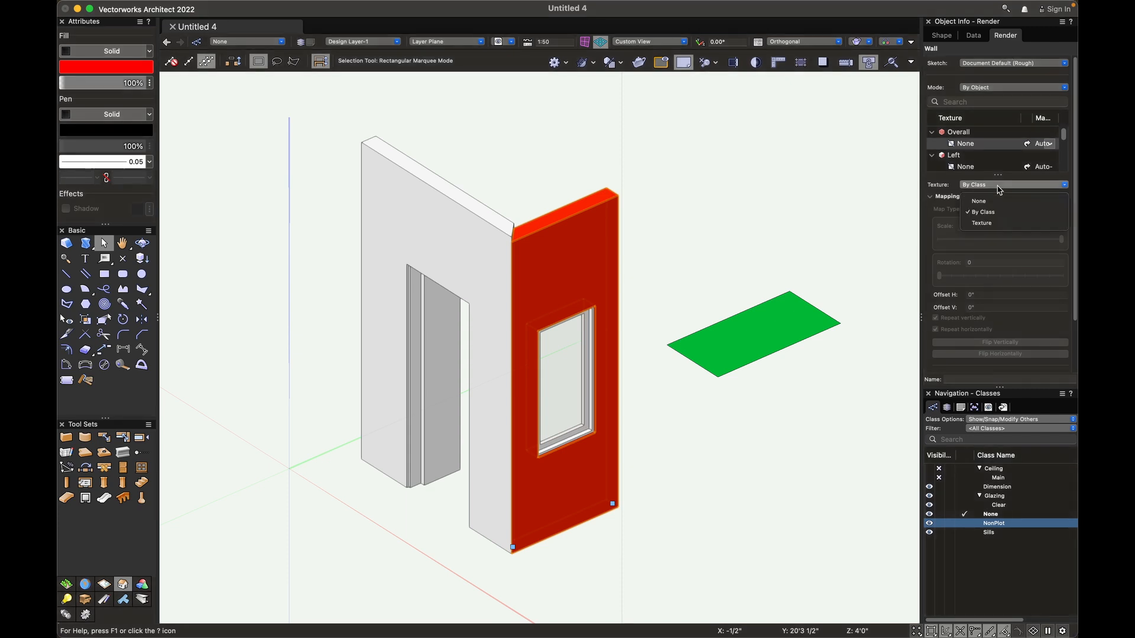
pyautogui.click(1007, 223)
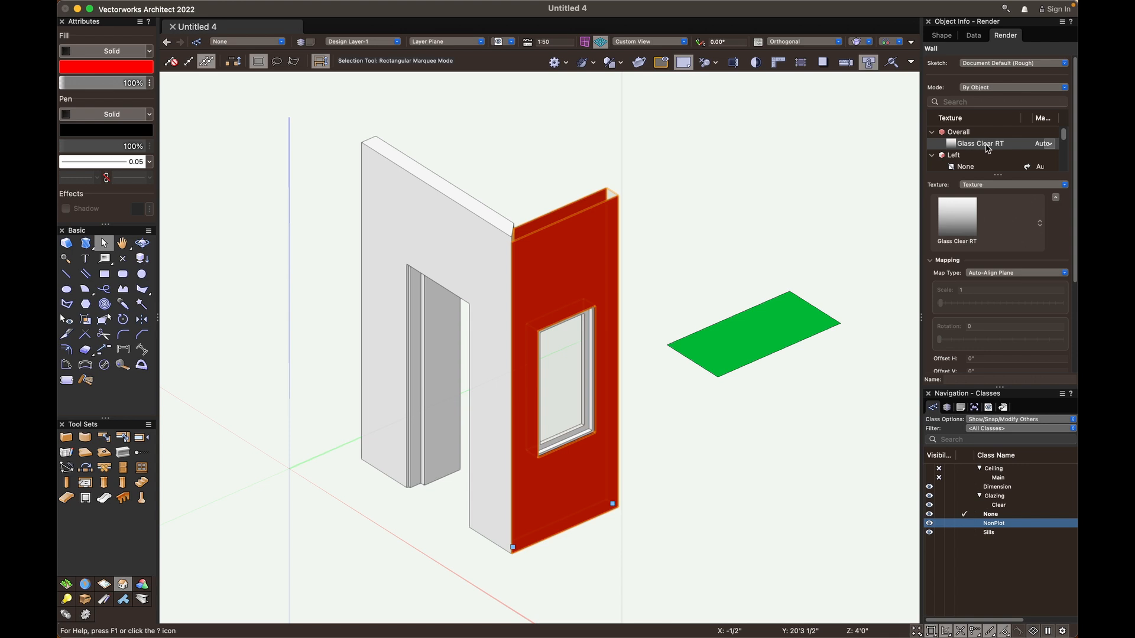
pyautogui.click(1000, 184)
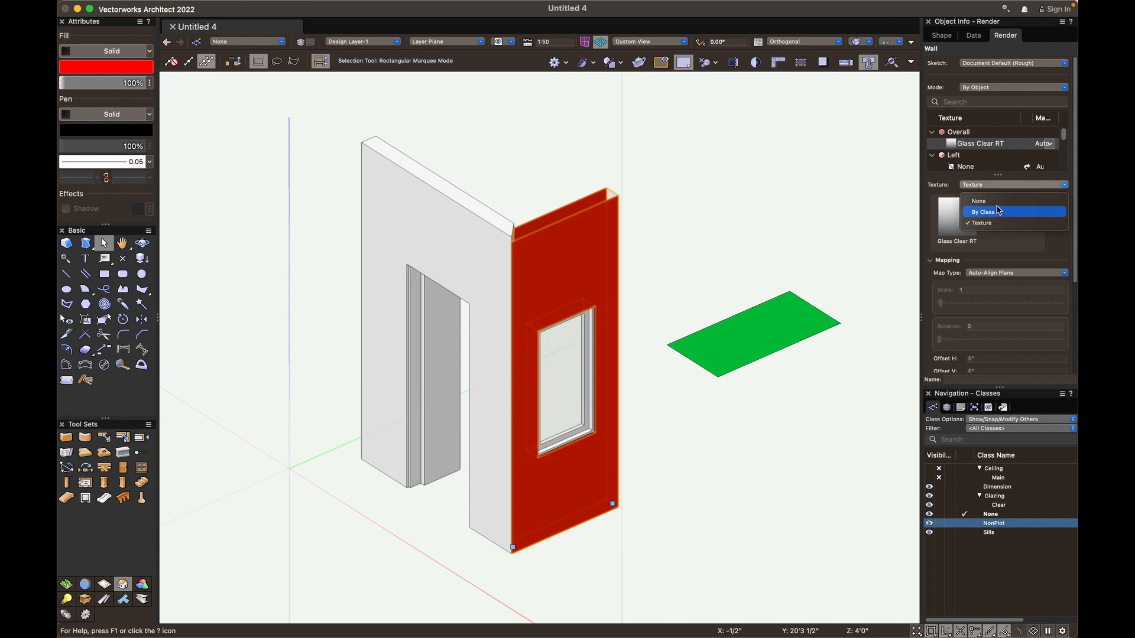
pyautogui.click(999, 211)
pyautogui.scroll(-1, 986, 168)
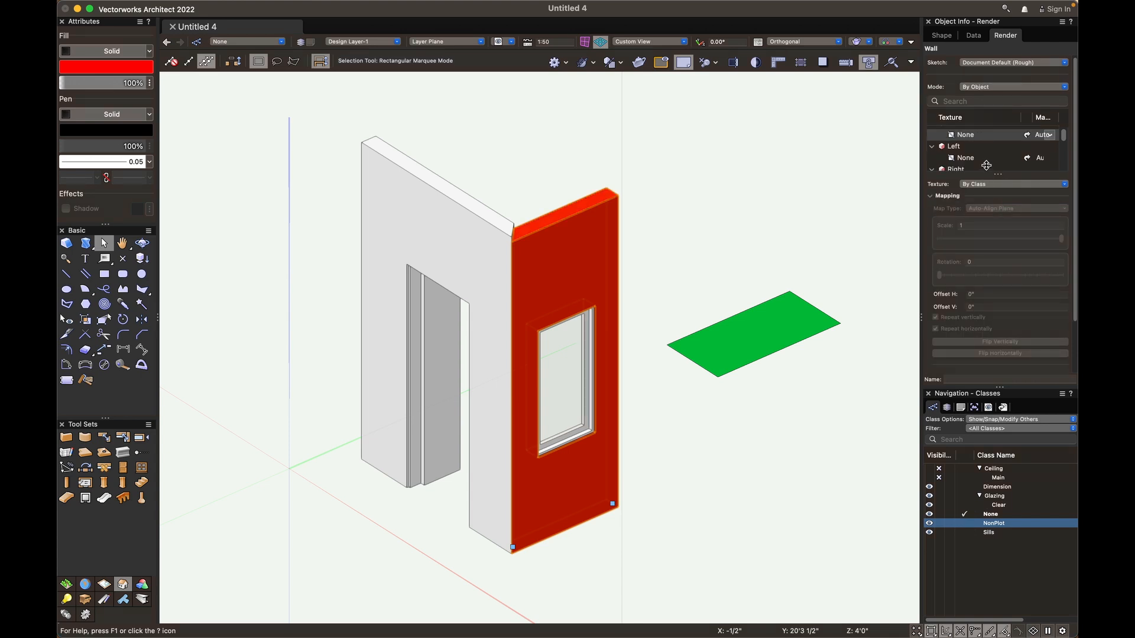
# Apply the Brick Stnd Running 01 texture to the left face of the window wall, finding it with a search for "brick".
pyautogui.click(981, 157)
pyautogui.click(994, 186)
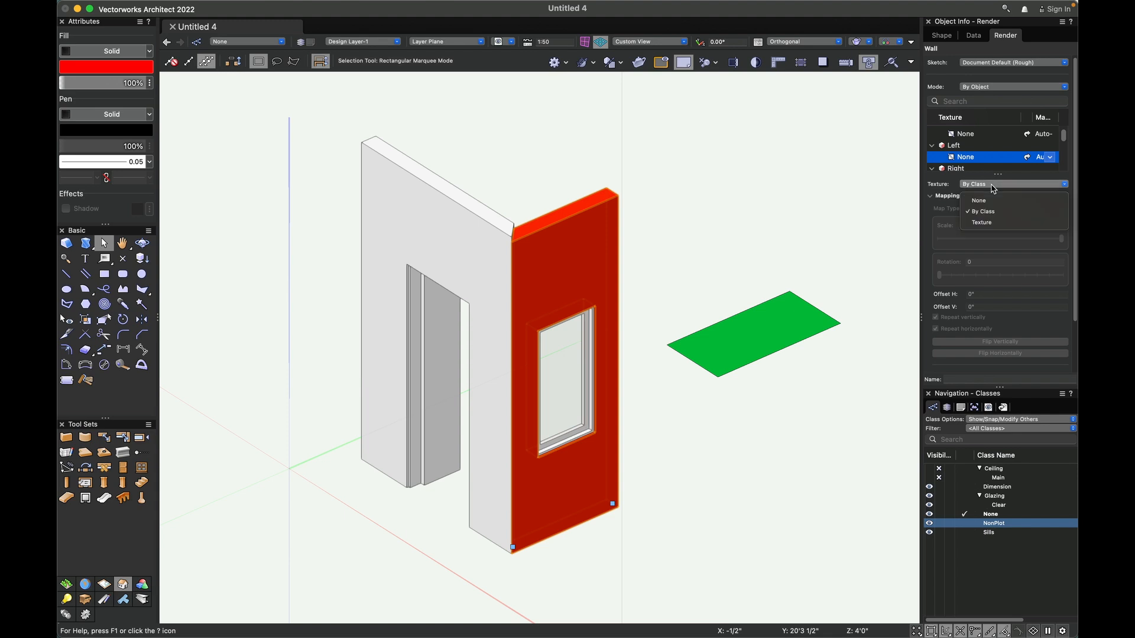
pyautogui.click(994, 223)
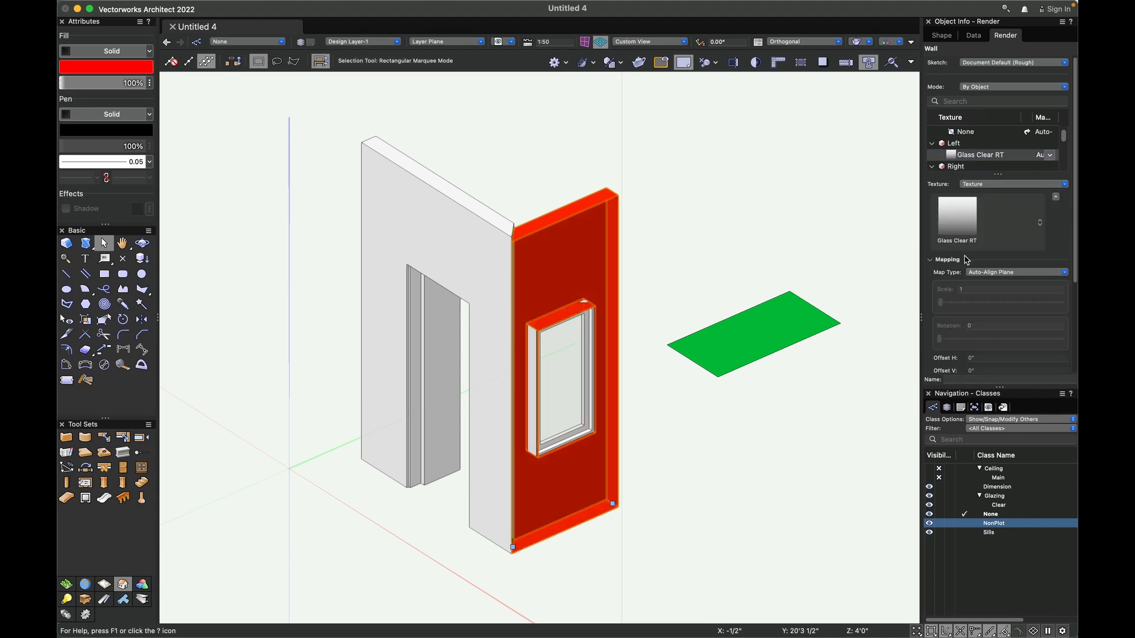
pyautogui.click(958, 218)
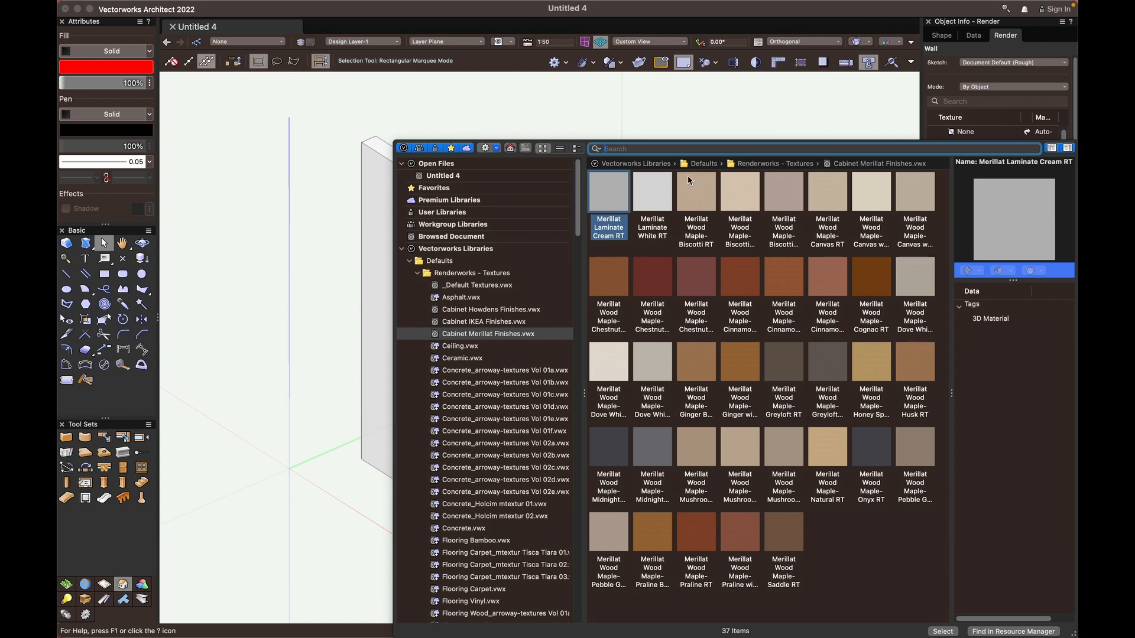
pyautogui.write('brick')
pyautogui.press('Return')
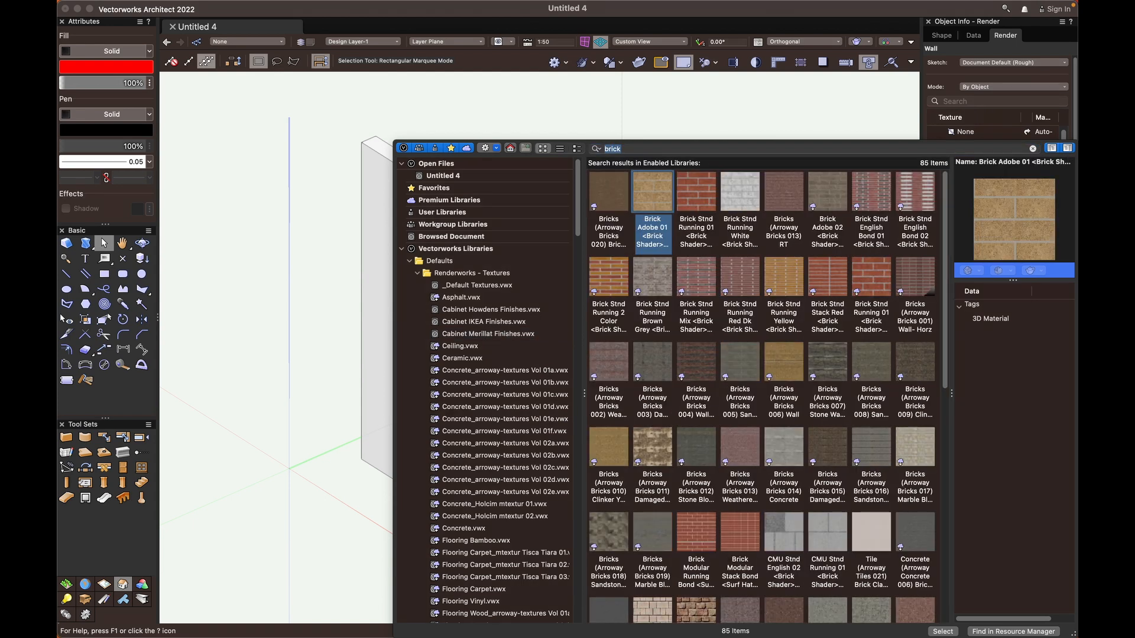
pyautogui.click(701, 202)
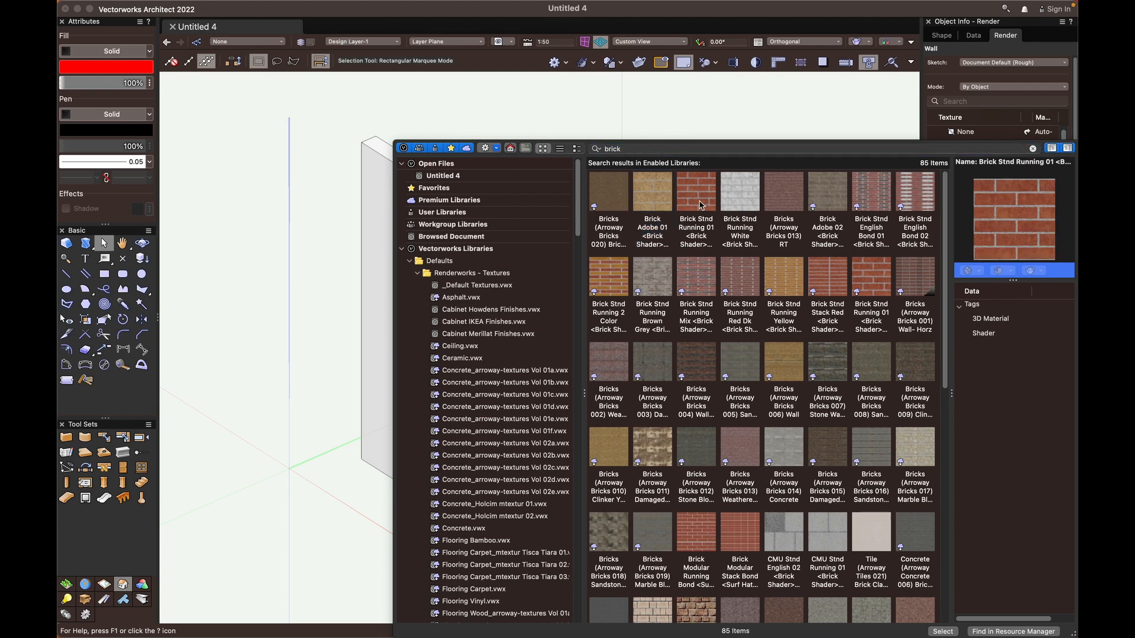
pyautogui.press('Return')
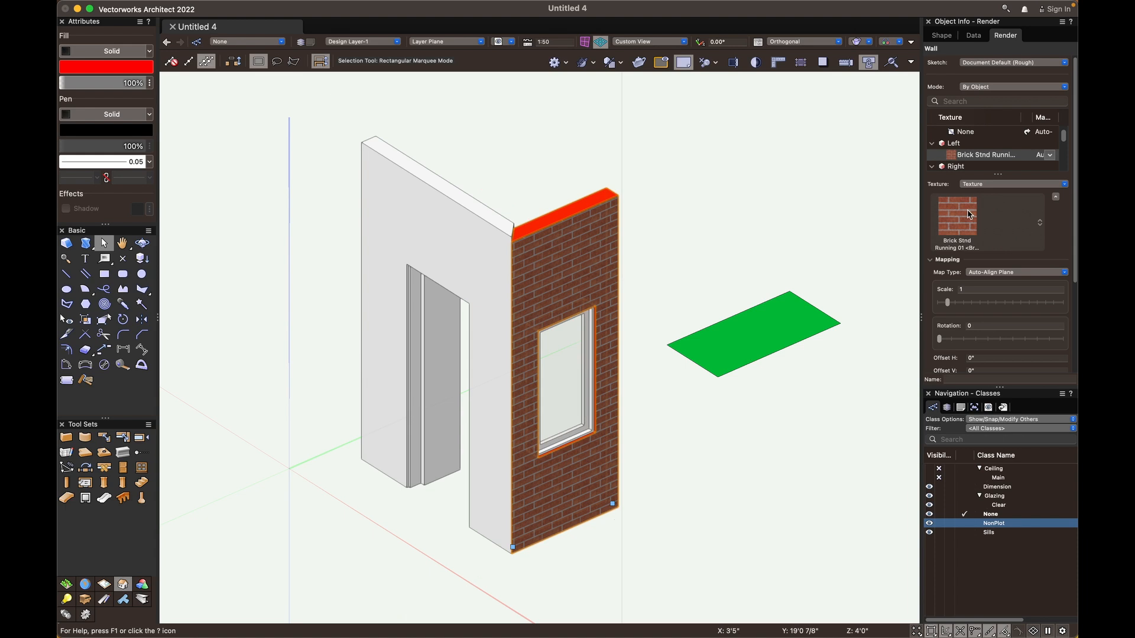
# Apply the Tile (Arroway Tiles 003) Sandstone texture to the window wall's right face, finding it with a search for "tile".
pyautogui.scroll(-5, 967, 163)
pyautogui.scroll(2, 967, 164)
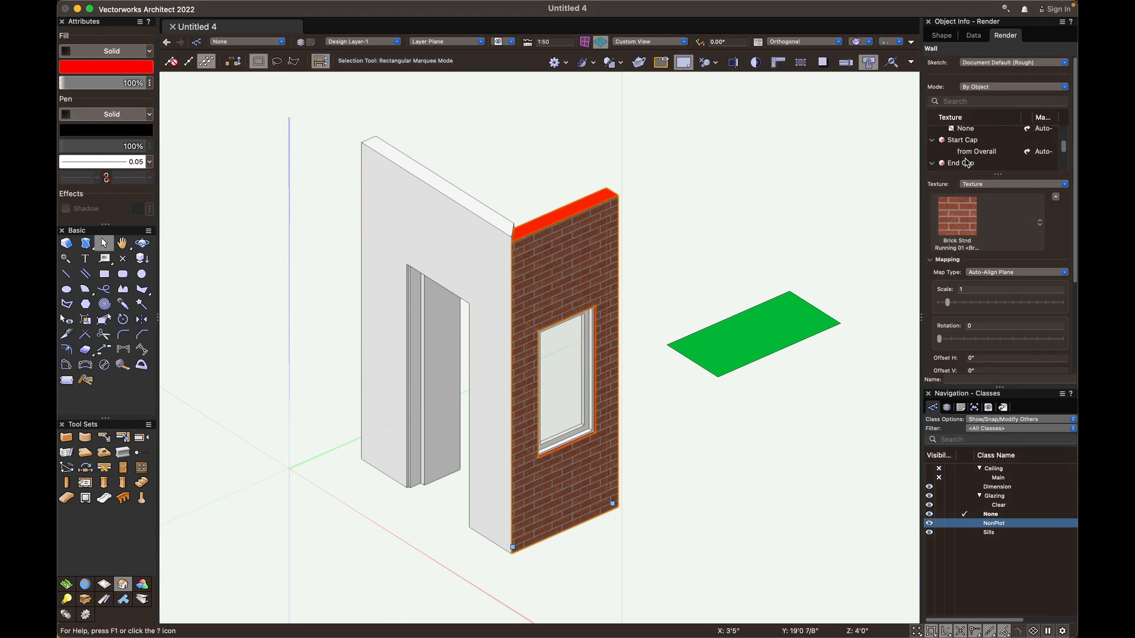
pyautogui.click(968, 142)
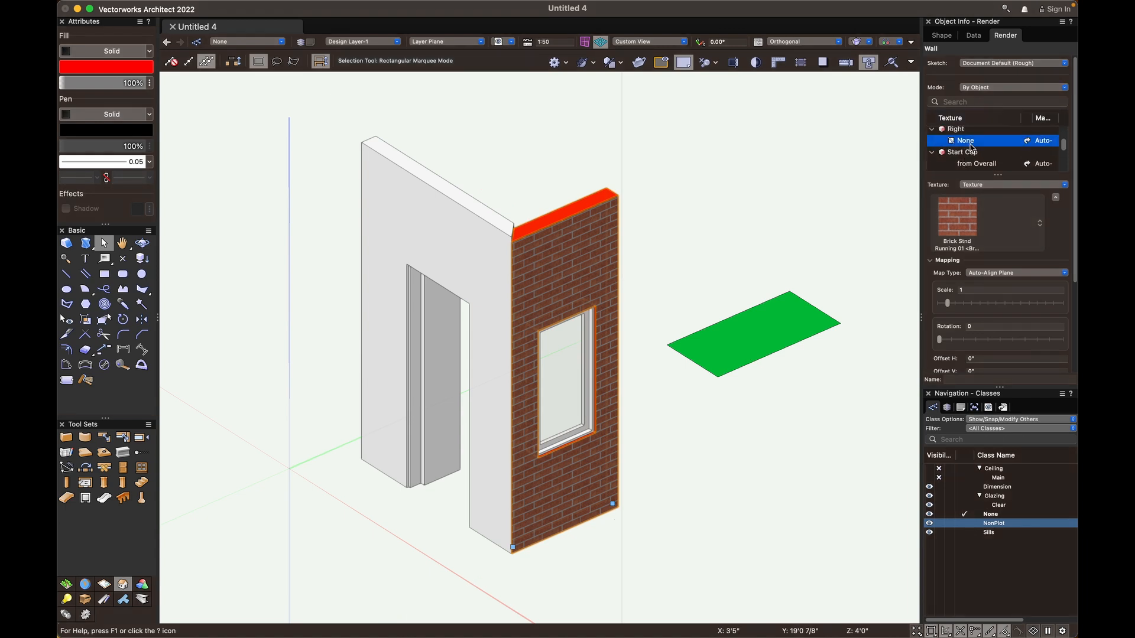
pyautogui.click(997, 185)
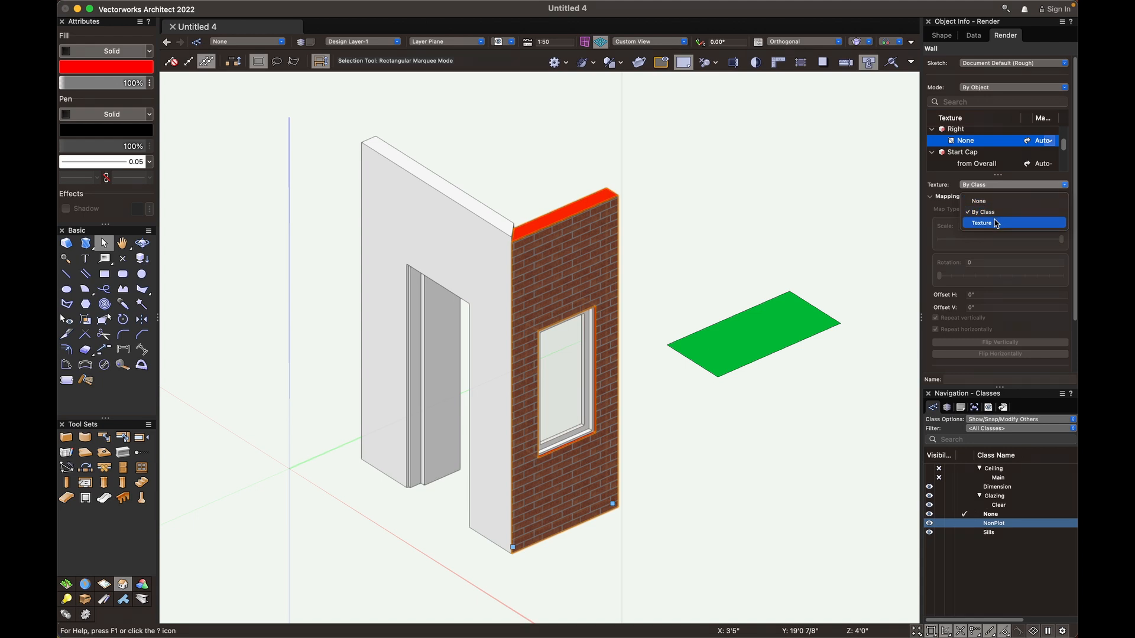
pyautogui.click(996, 223)
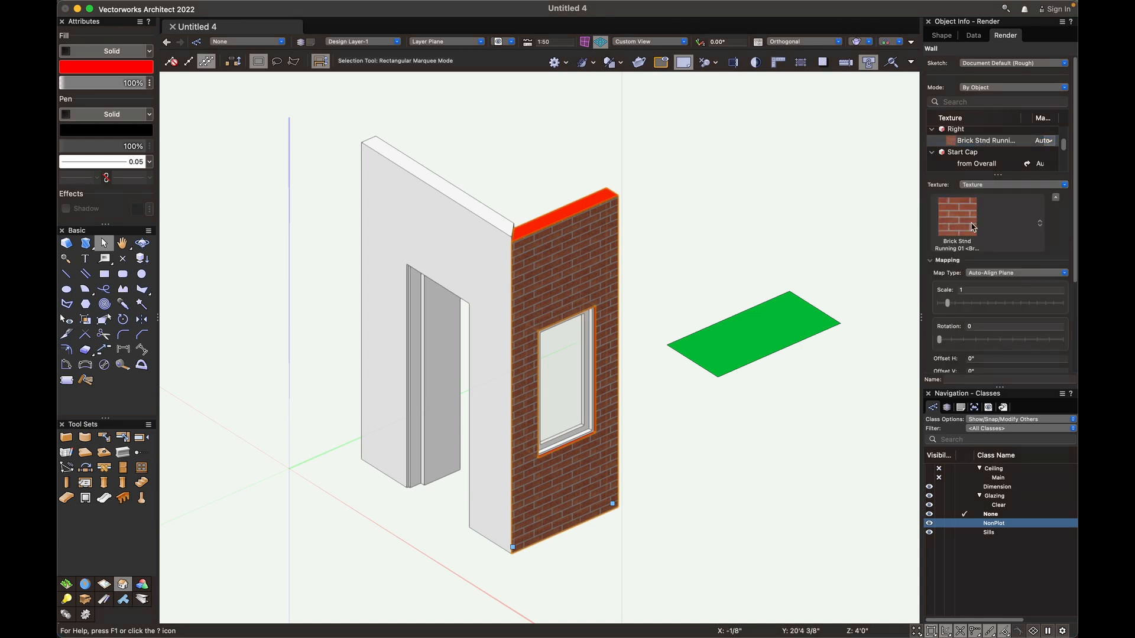
pyautogui.click(974, 227)
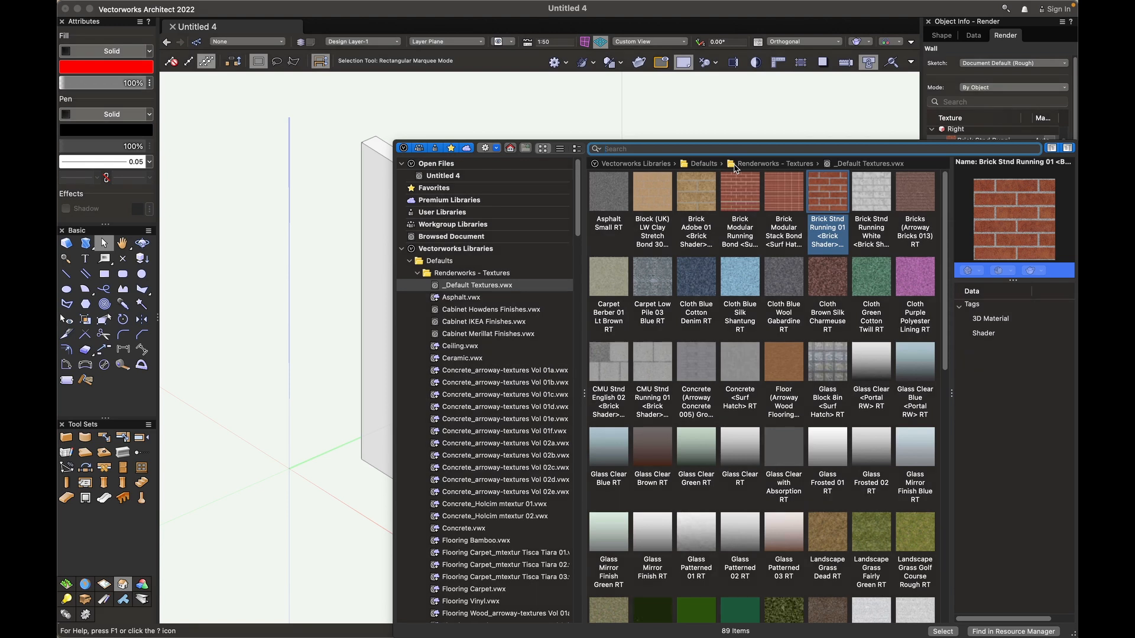
pyautogui.write('tile')
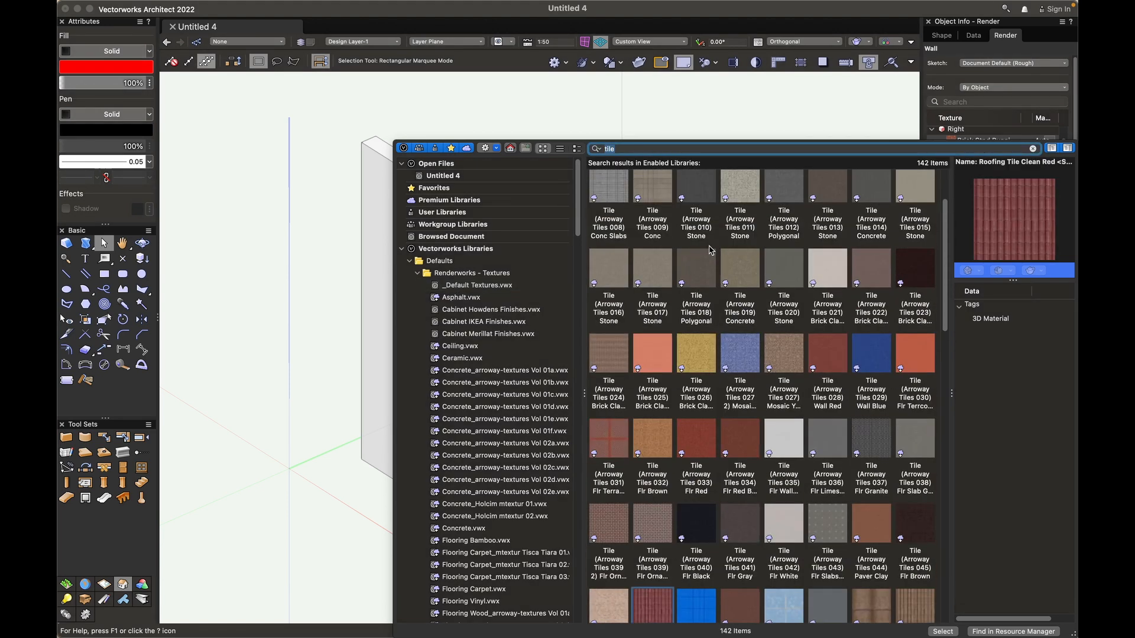
pyautogui.scroll(2, 711, 250)
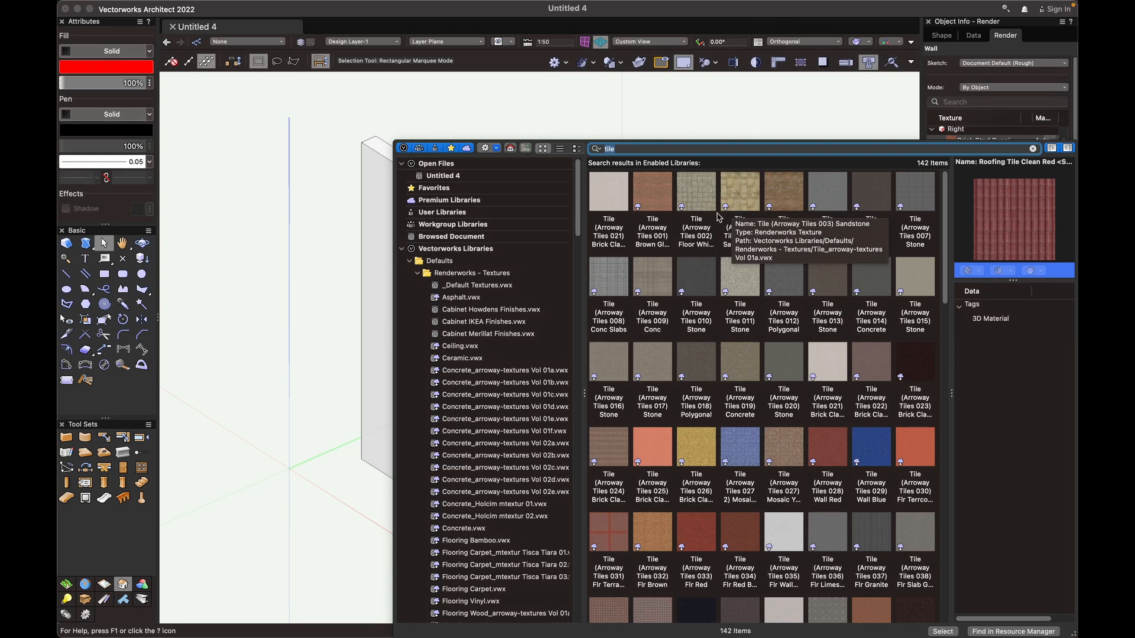
pyautogui.doubleClick(807, 289)
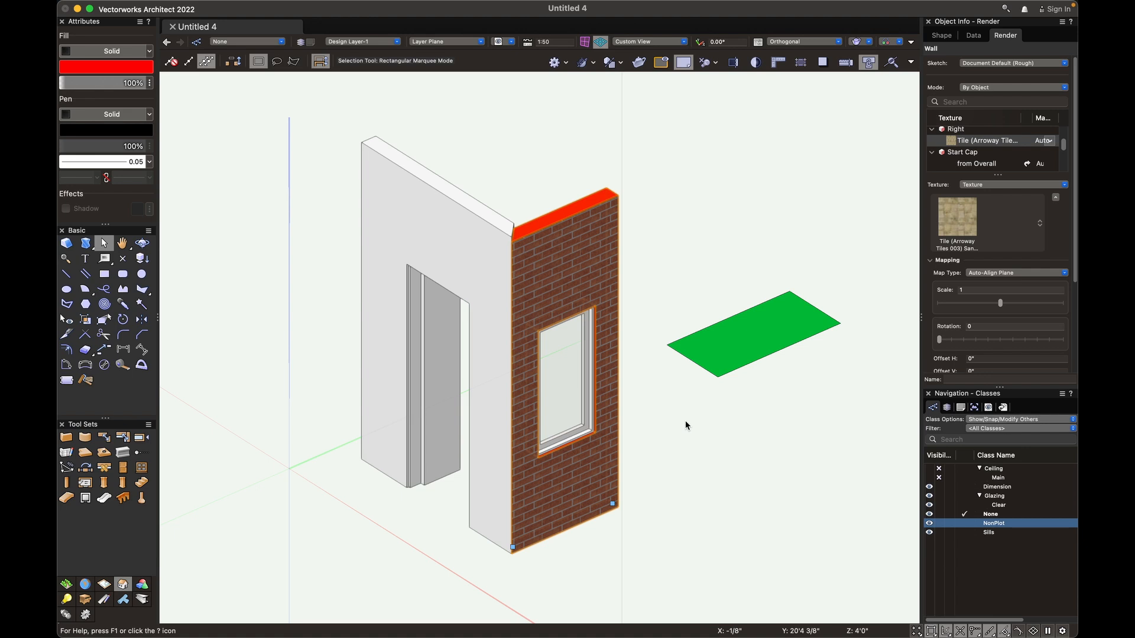
# Select the window wall from its tiled inner side and review the texture's map types, keeping Auto-Align Plane.
pyautogui.hotkey('shift', 'c')
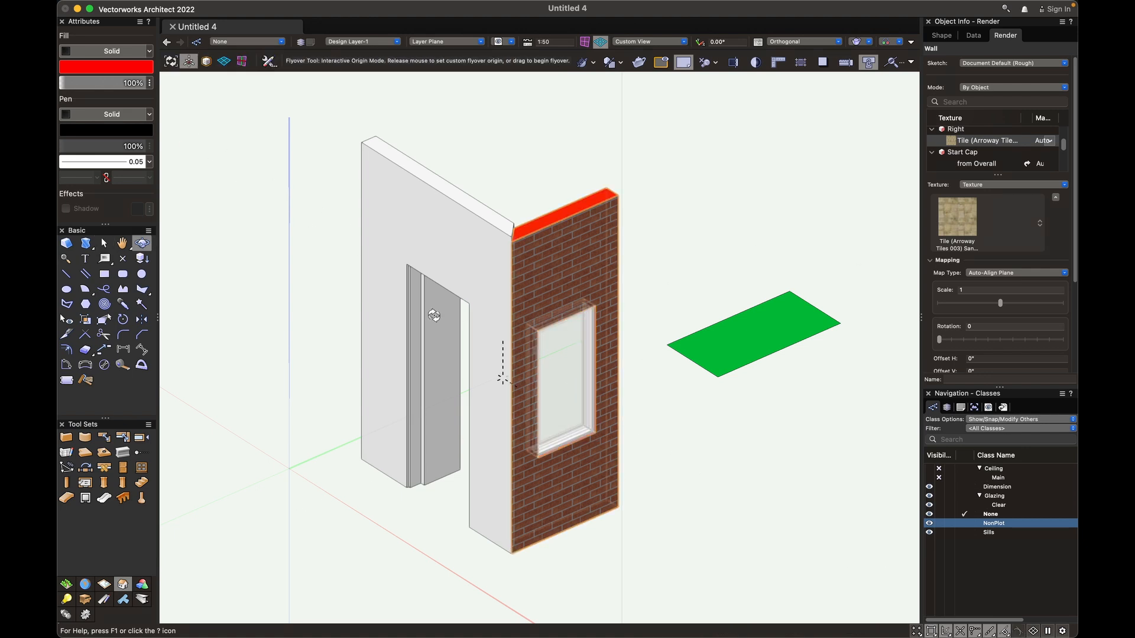
pyautogui.moveTo(433, 315); pyautogui.dragTo(472, 336)
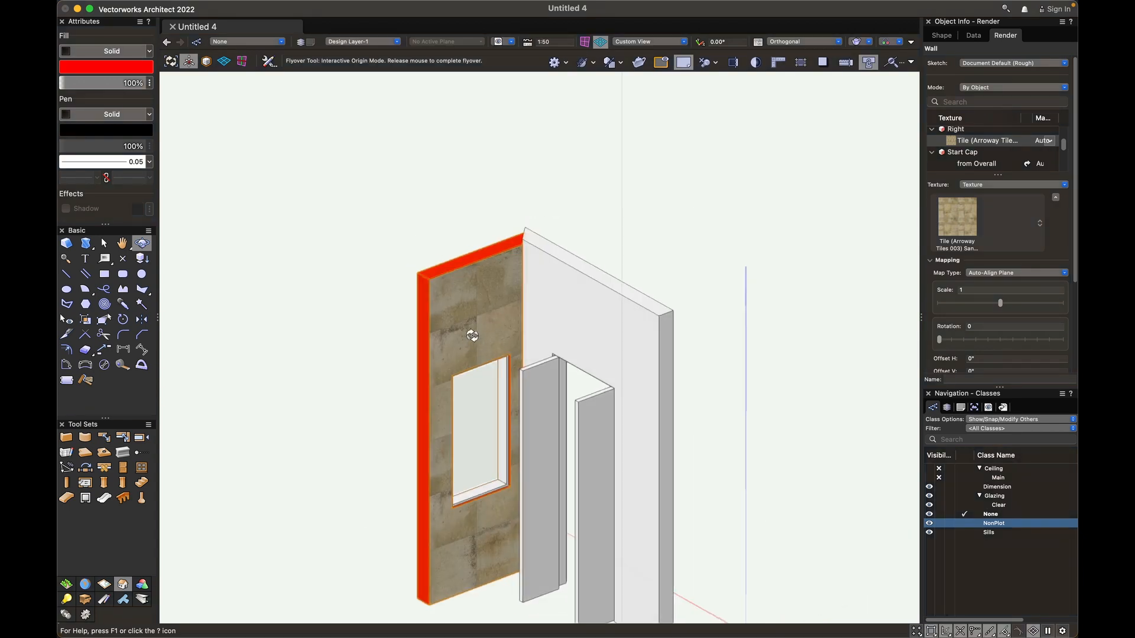
pyautogui.press('x')
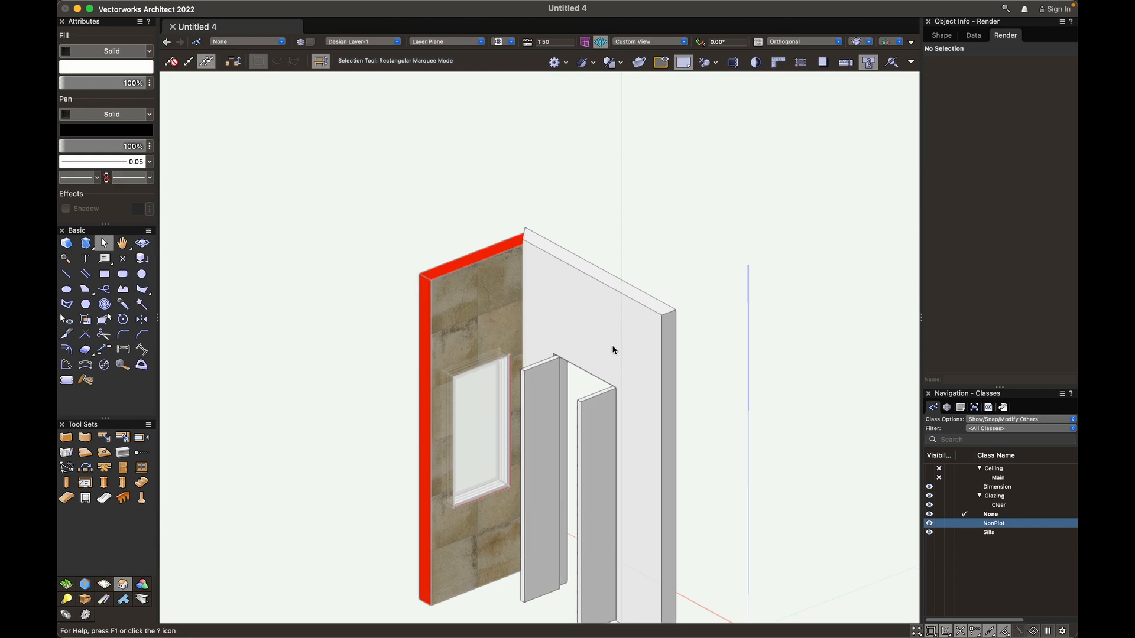
pyautogui.click(615, 375)
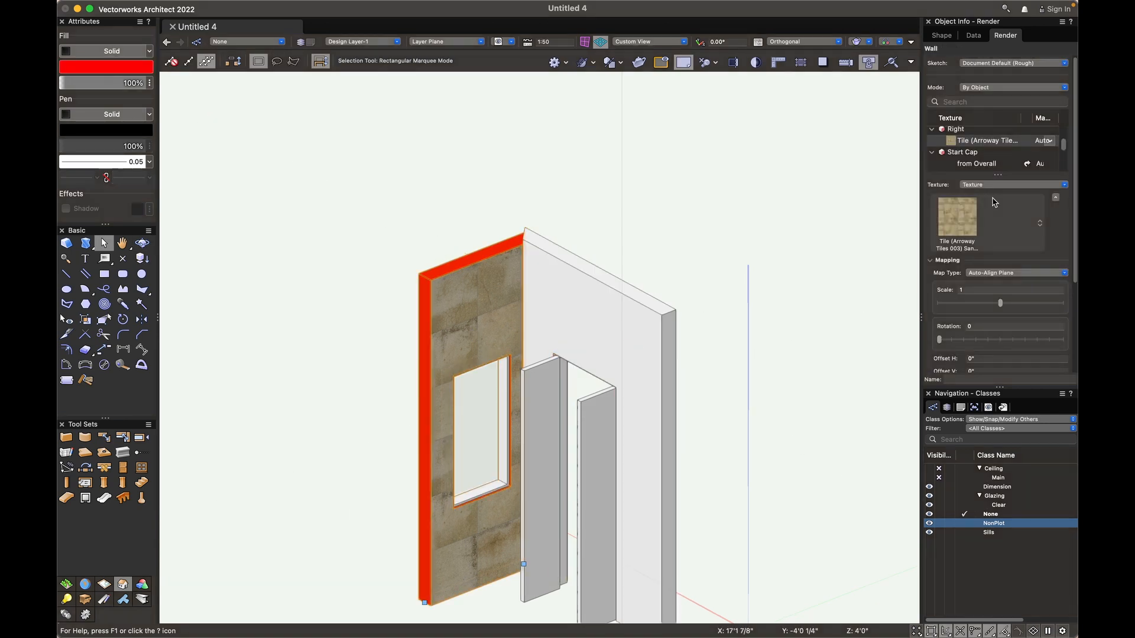
pyautogui.scroll(-1, 995, 202)
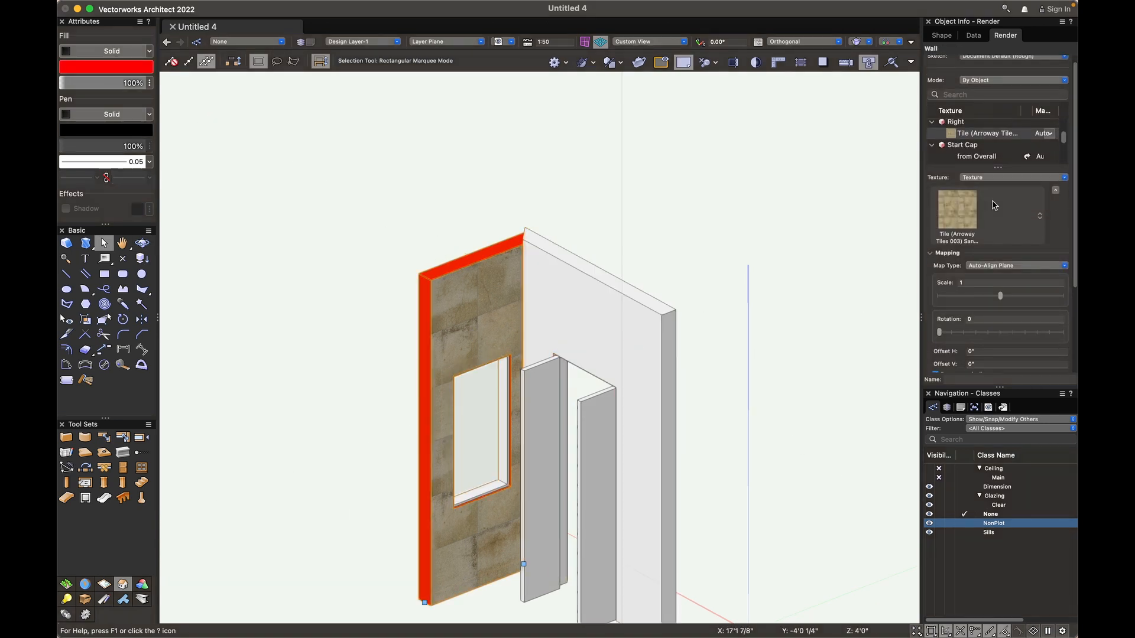
pyautogui.scroll(-1, 994, 211)
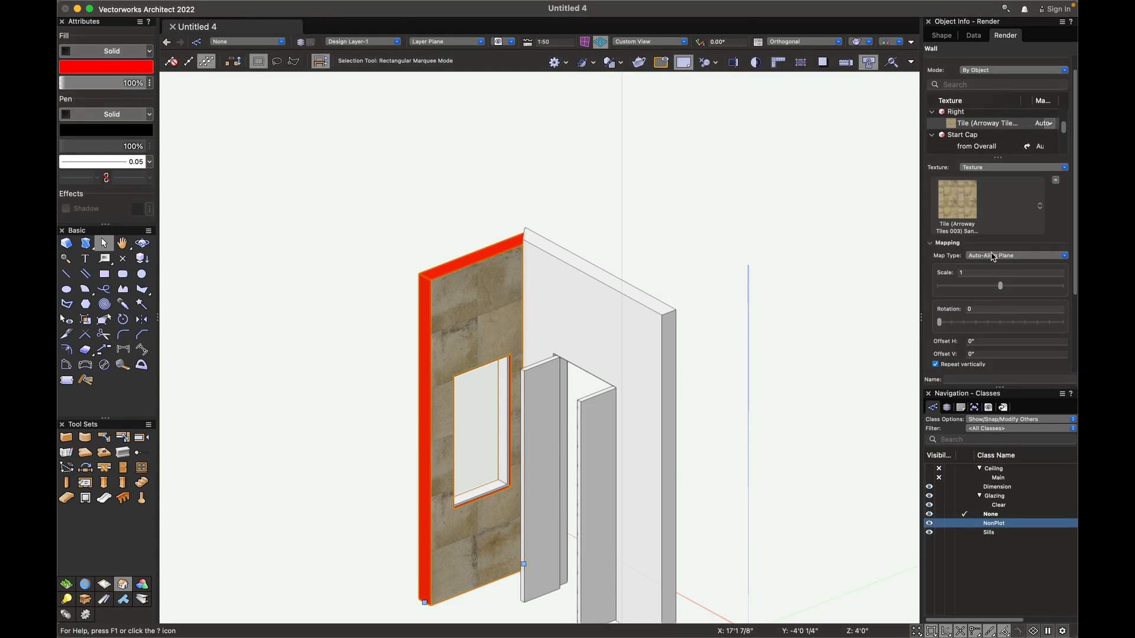
pyautogui.click(994, 256)
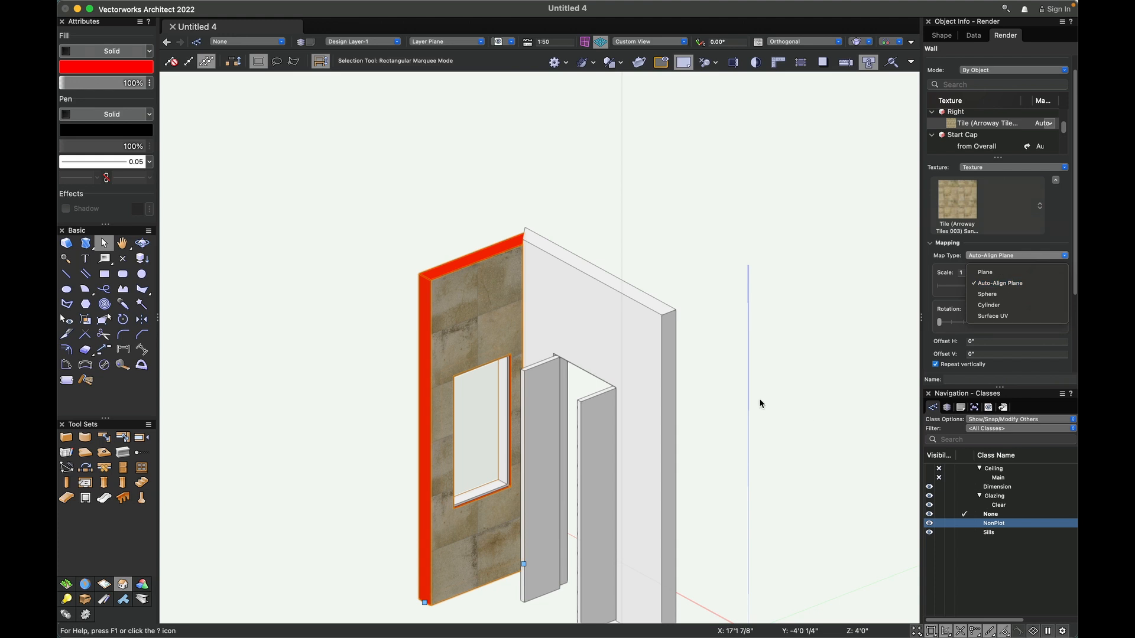
pyautogui.click(1005, 284)
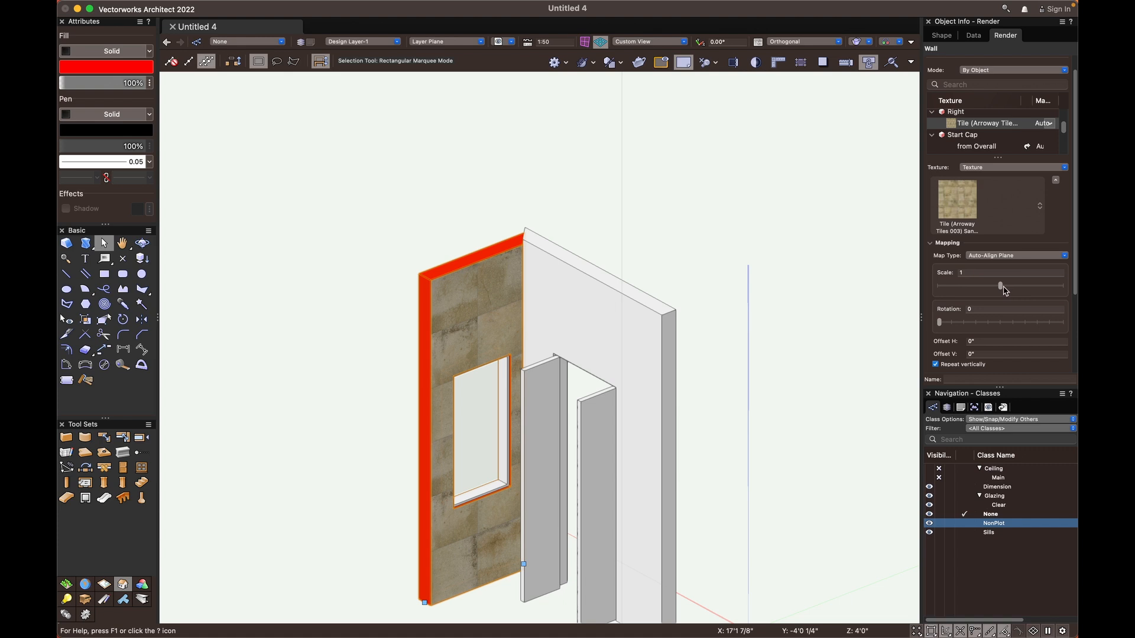
# Scale the wall's tile texture to 0.7, check the remaining mapping options and deselect the wall.
pyautogui.moveTo(1005, 287); pyautogui.dragTo(836, 320)
pyautogui.scroll(-3, 1033, 325)
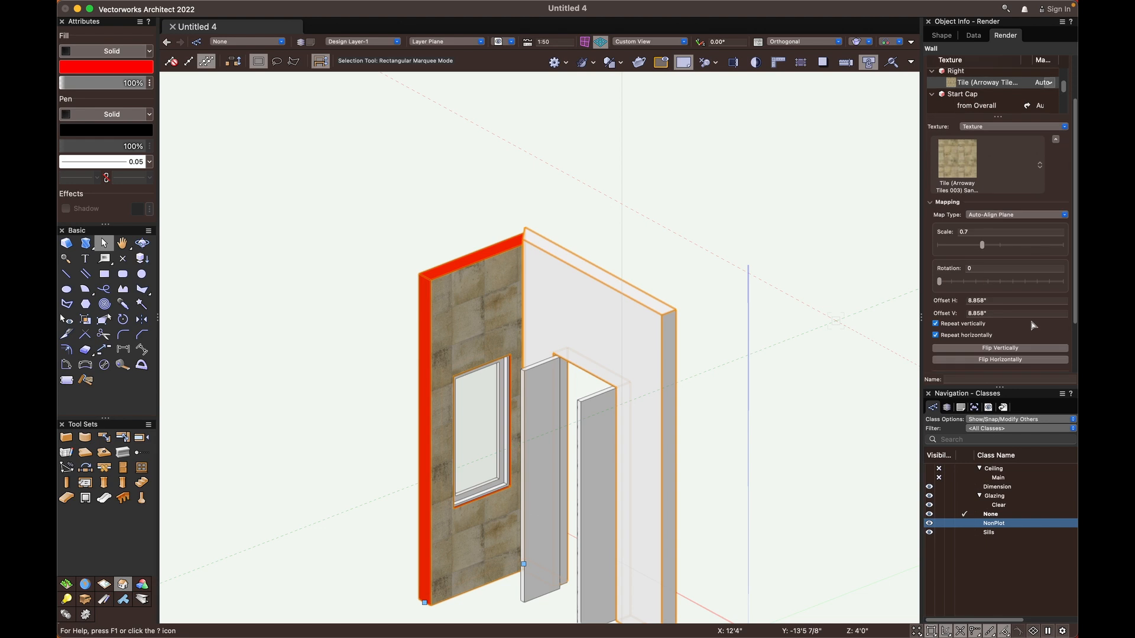
pyautogui.scroll(-3, 1033, 325)
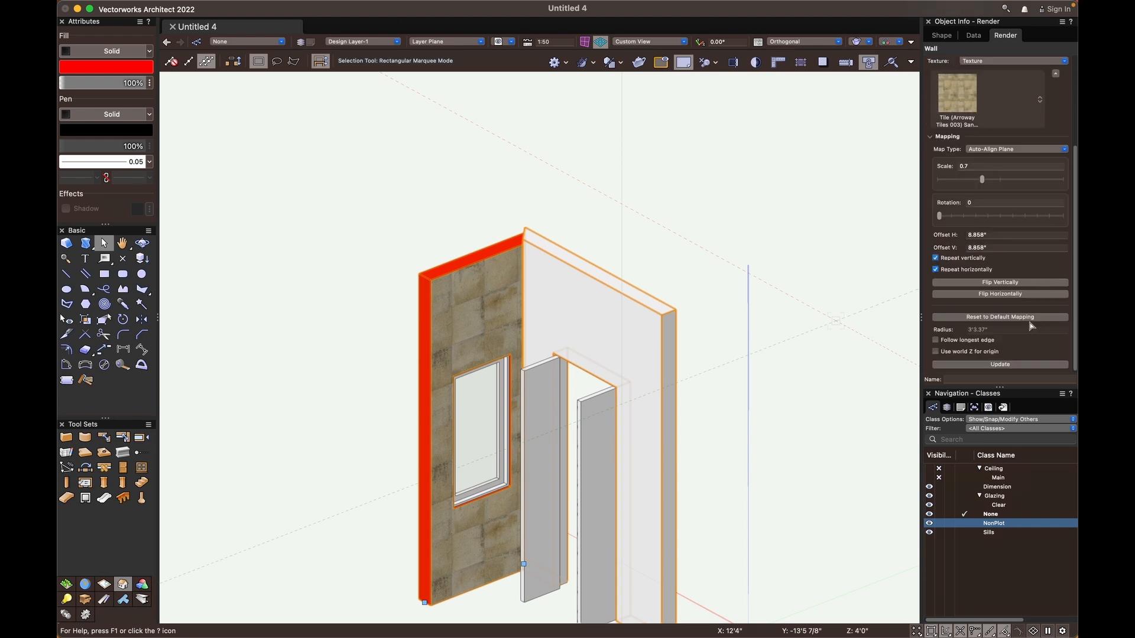
pyautogui.scroll(6, 1031, 327)
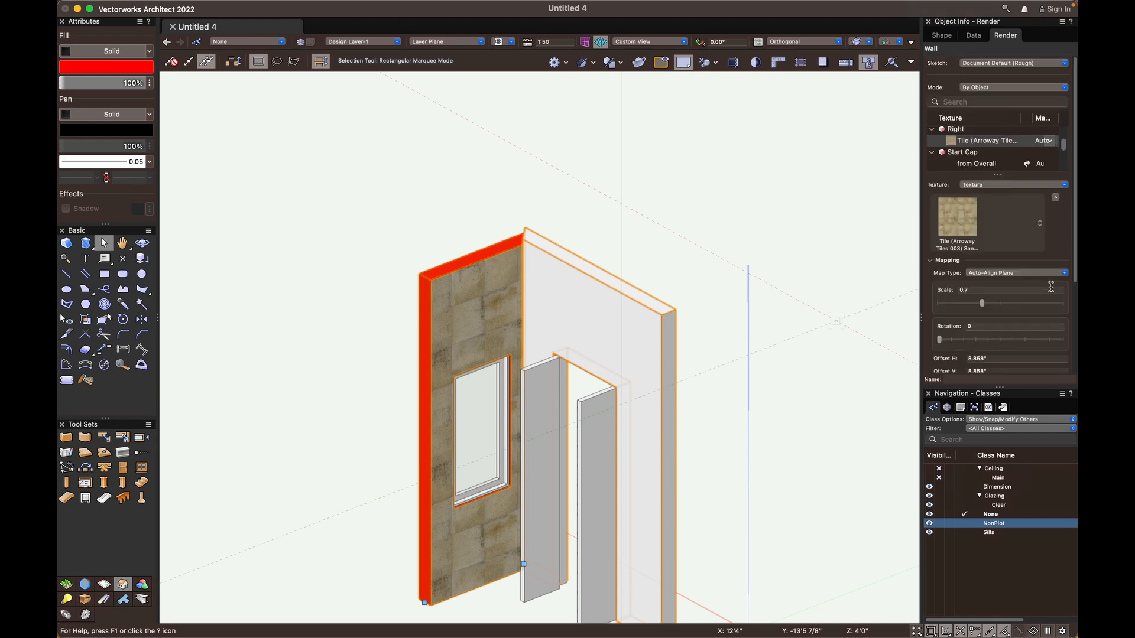
pyautogui.click(736, 231)
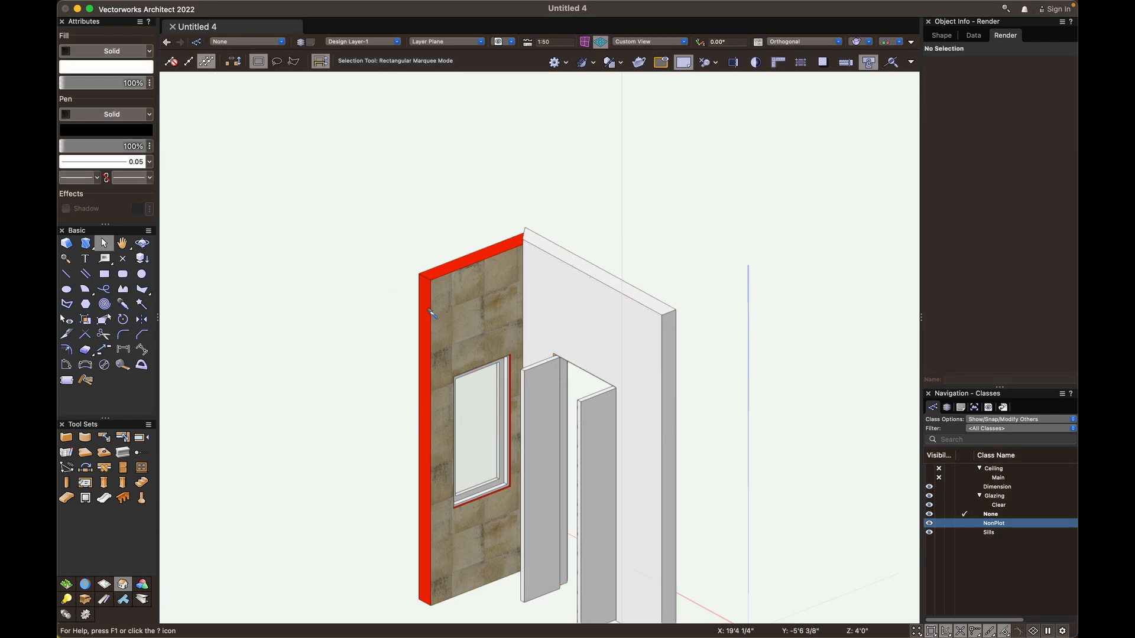
# Copy the window wall's red fill and textures to the door wall with the Eyedropper, and look over both walls.
pyautogui.press('i')
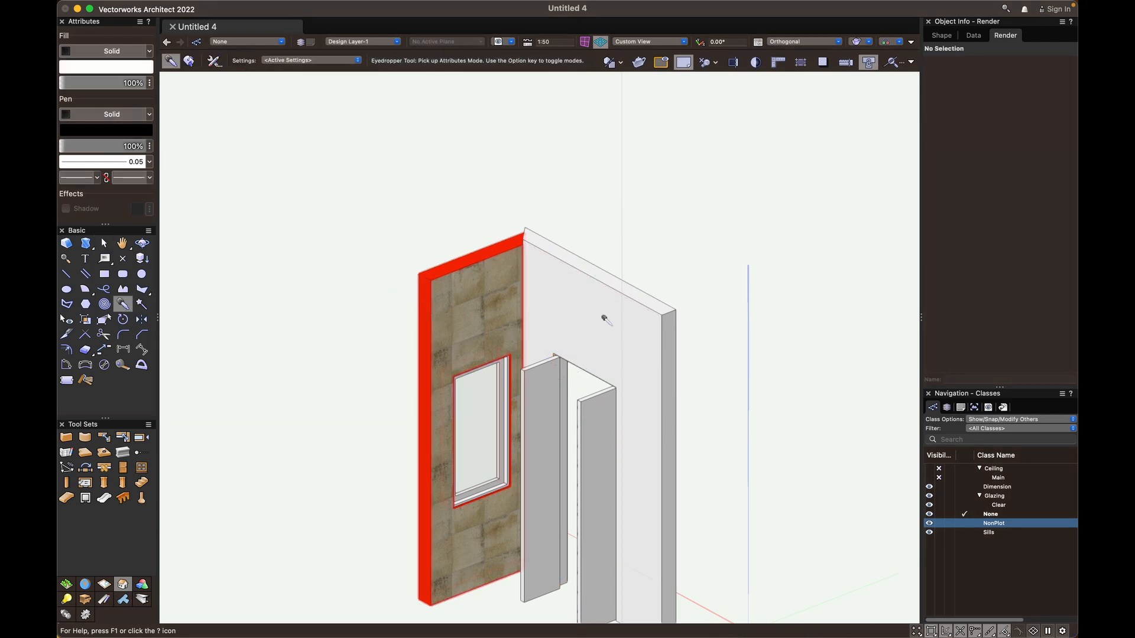
pyautogui.keyDown('alt'); pyautogui.click(662, 312); pyautogui.keyUp('alt')
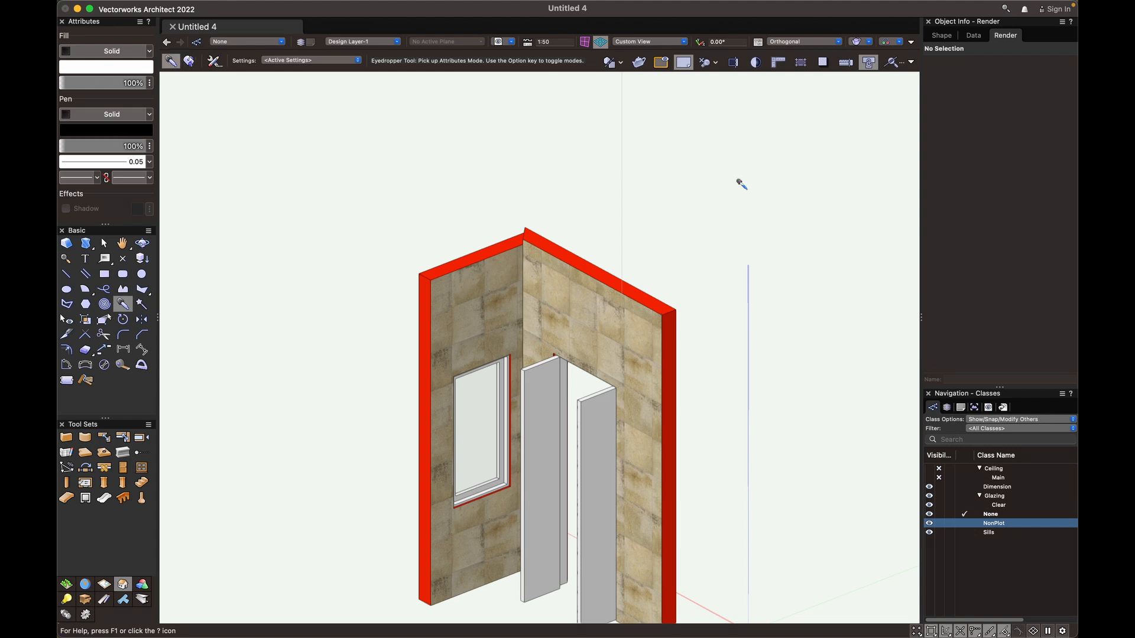
pyautogui.press('x')
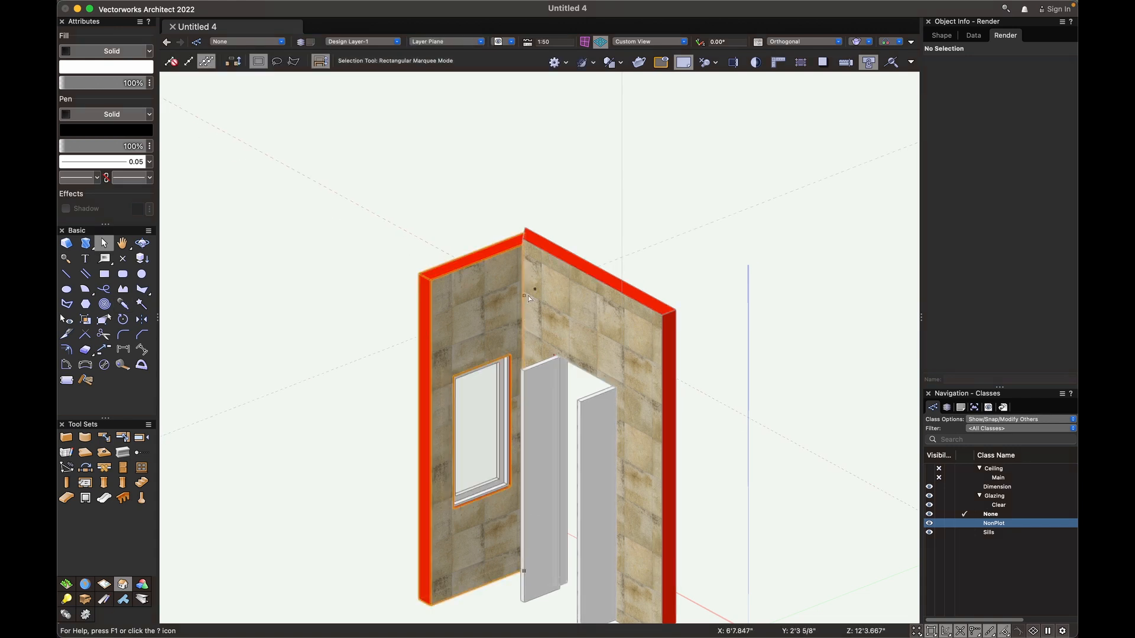
pyautogui.press('i')
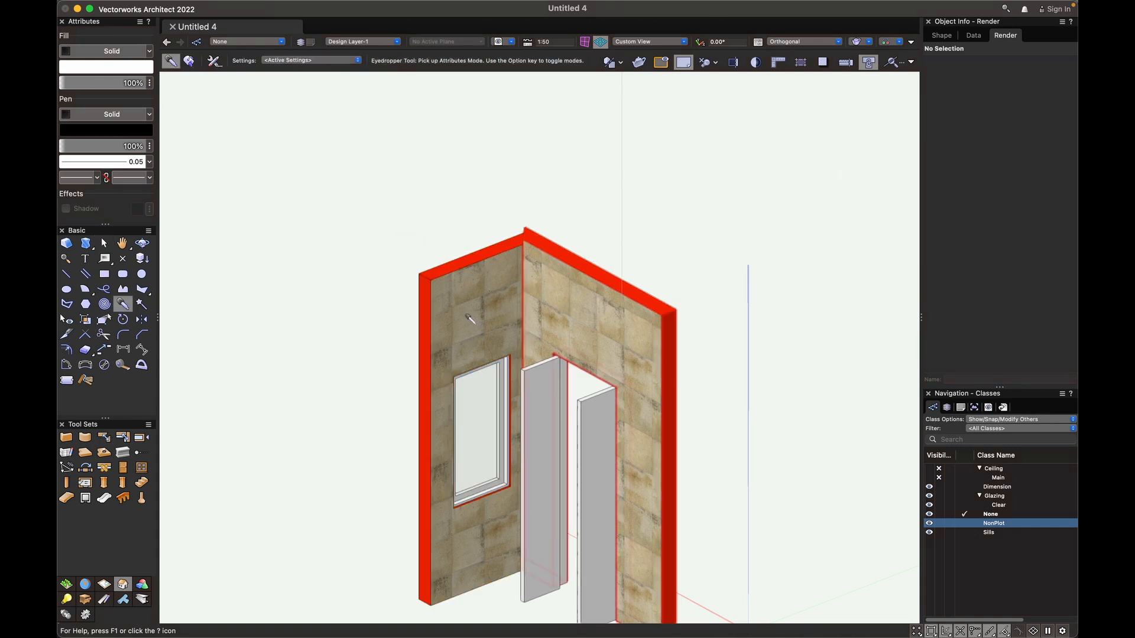
pyautogui.press('c')
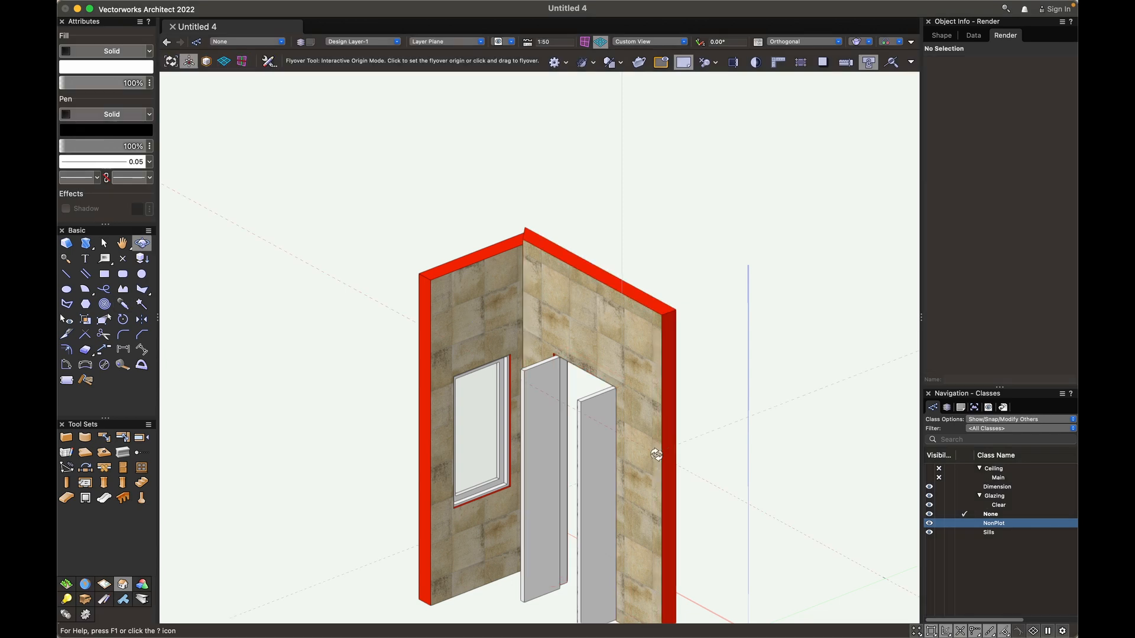
pyautogui.moveTo(657, 455); pyautogui.dragTo(294, 238)
pyautogui.press('h')
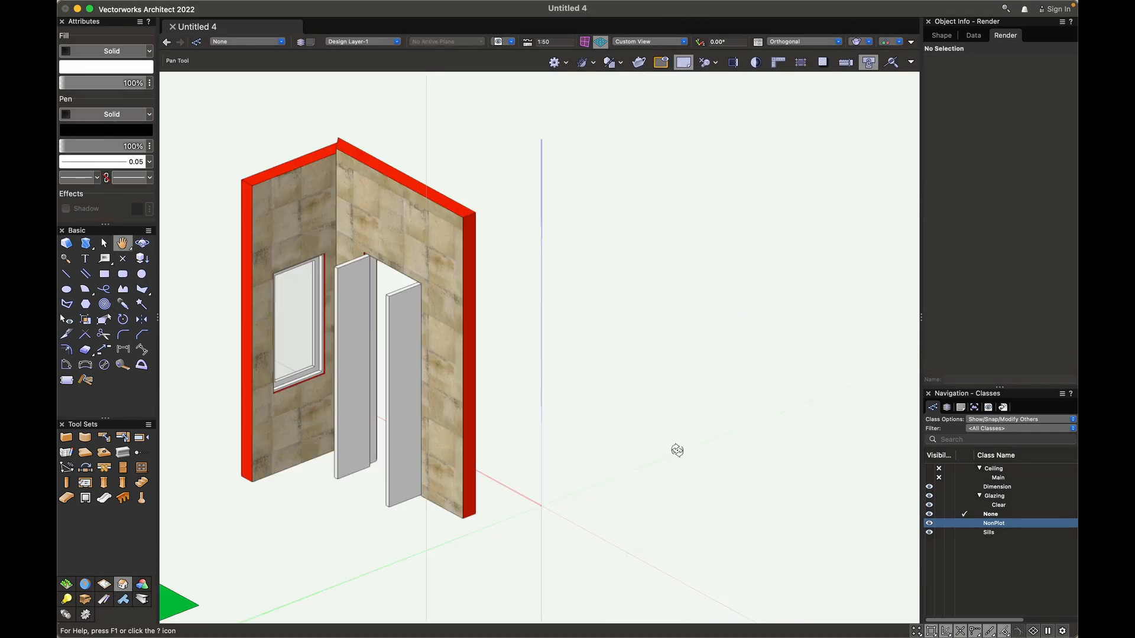
# In the Top/Plan view, draw a rectangle about 3'0" by 3'2" beside the window wall.
pyautogui.press('x')
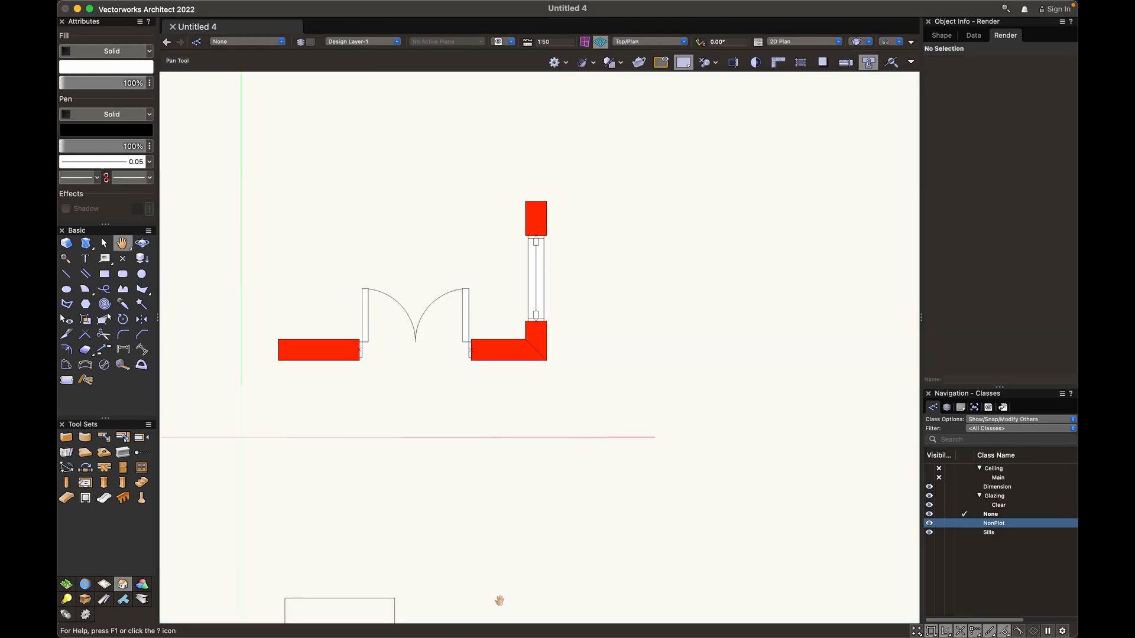
pyautogui.scroll(3, 480, 380)
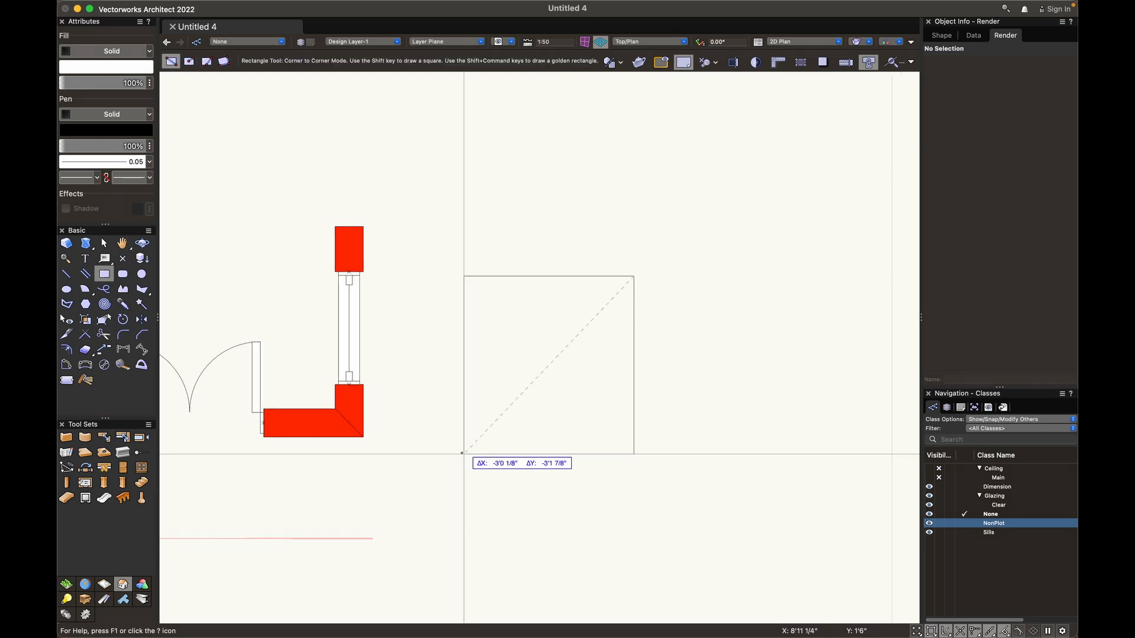
pyautogui.click(462, 453)
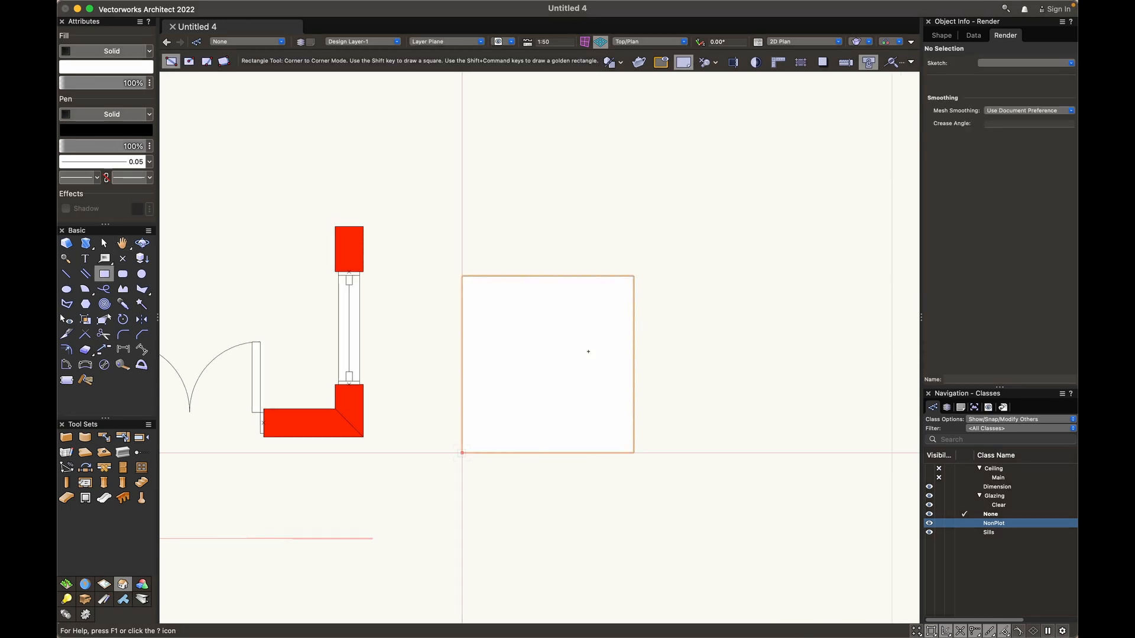
# Fill the rectangle with the 09 Square 1/16in HF hatch, and rescale the pattern to a finer grid with the Attribute Mapping tool.
pyautogui.click(127, 53)
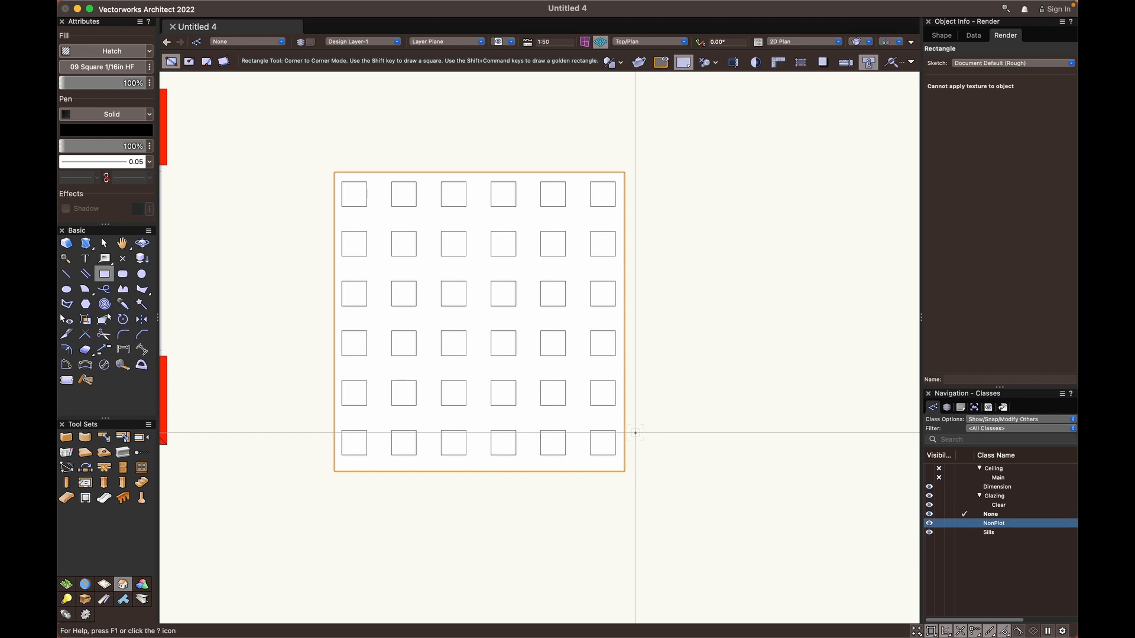
pyautogui.hotkey('shift', 'n')
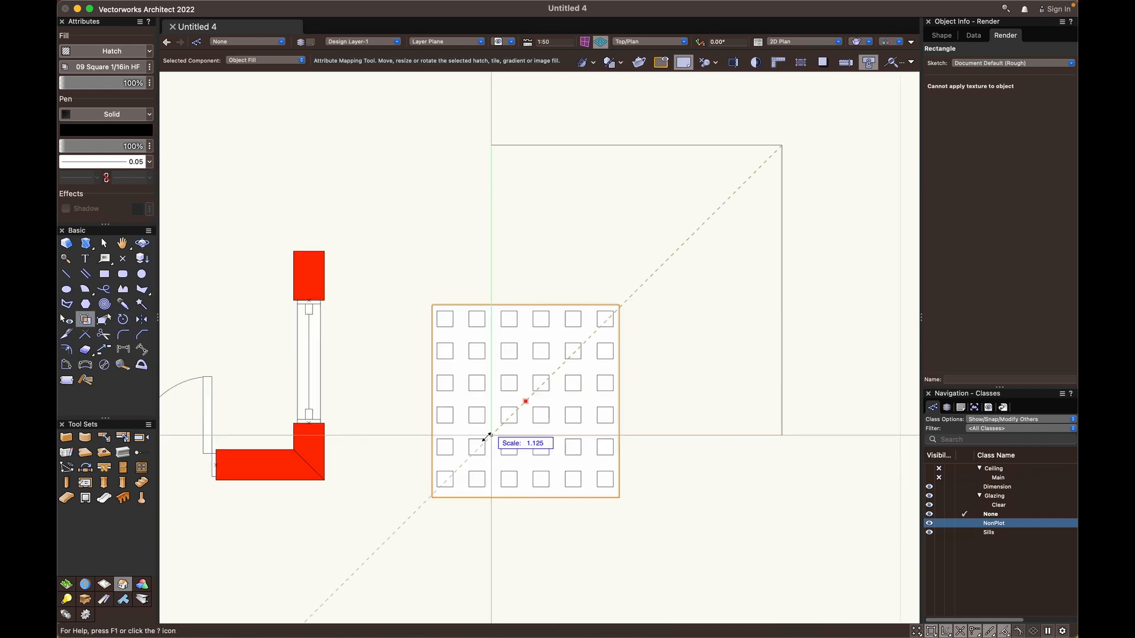
pyautogui.moveTo(487, 438)
pyautogui.mouseDown()
pyautogui.moveTo(426, 486)
pyautogui.moveTo(417, 511)
pyautogui.mouseUp()
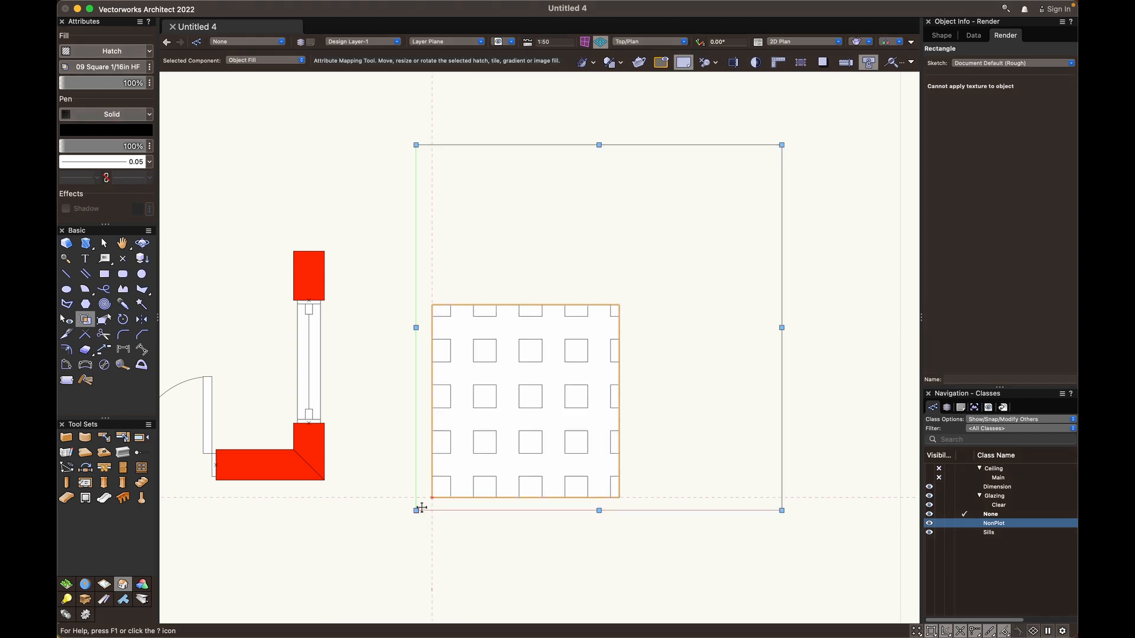
pyautogui.moveTo(416, 510); pyautogui.dragTo(526, 401)
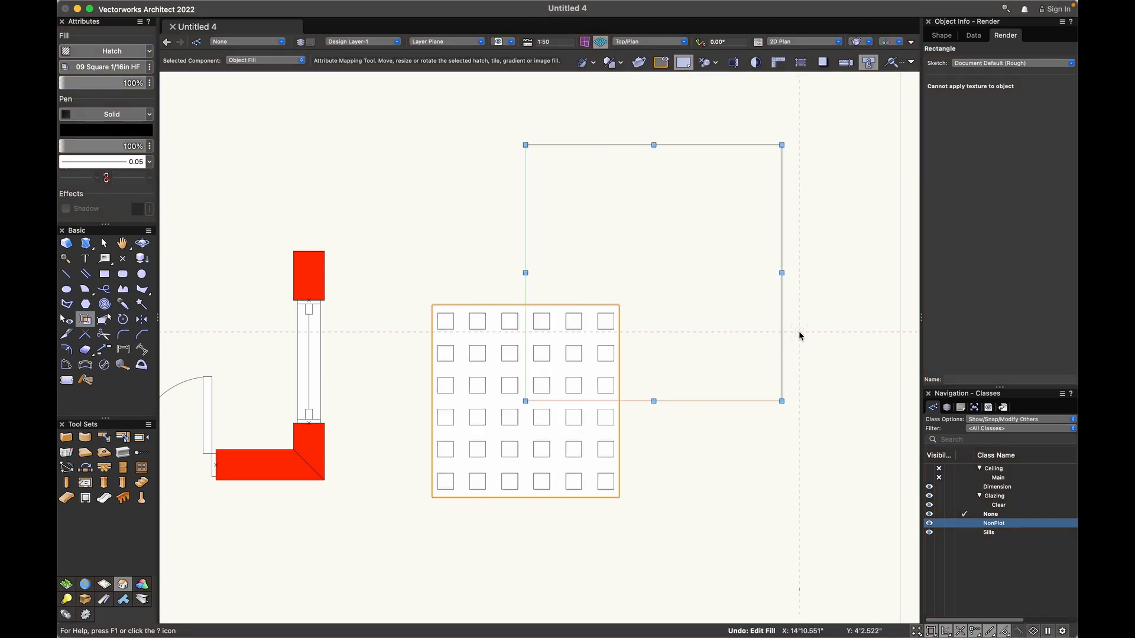
pyautogui.moveTo(799, 336)
pyautogui.mouseDown()
pyautogui.moveTo(767, 296)
pyautogui.moveTo(752, 300)
pyautogui.mouseUp()
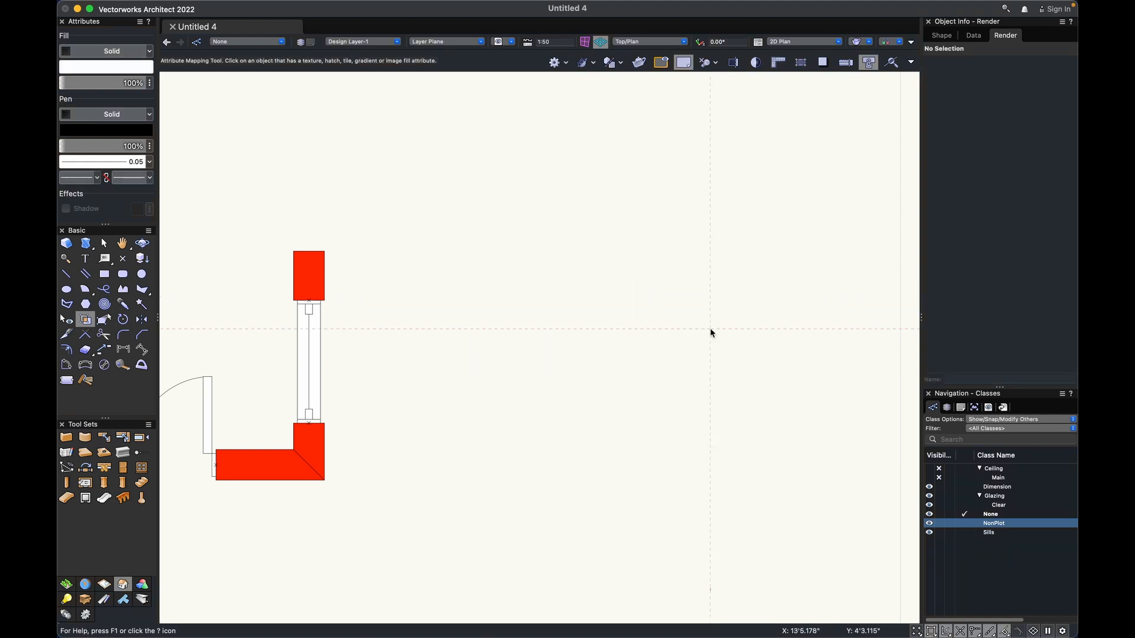
pyautogui.click(734, 397)
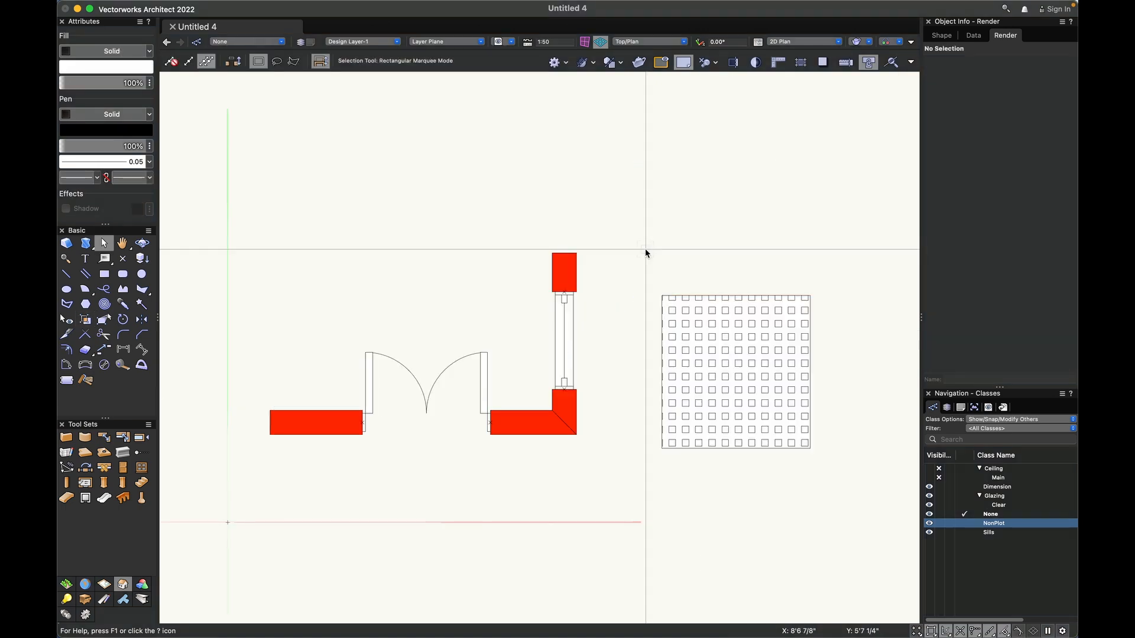